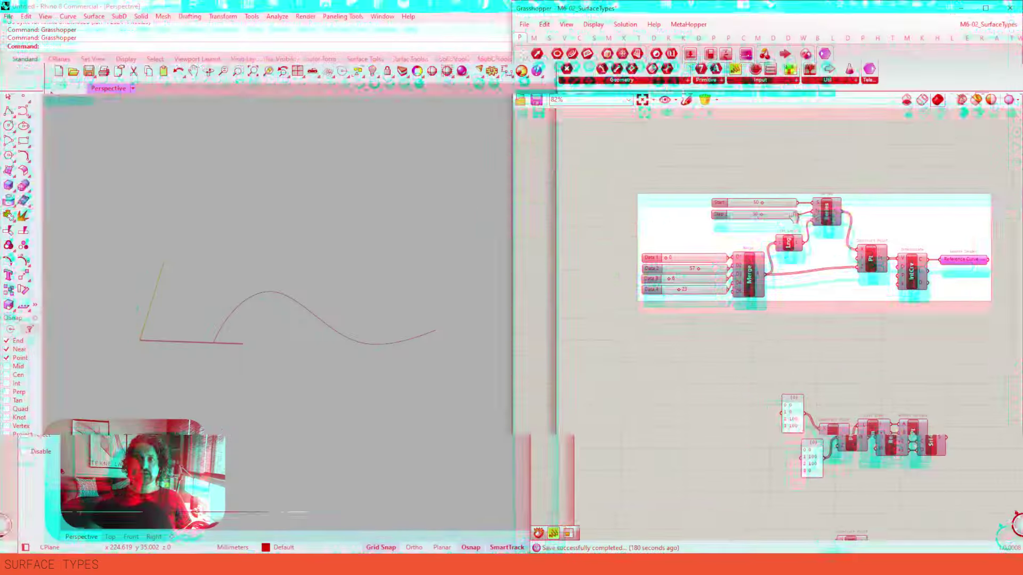
Select the entire reference curve group to preview its geometry, clear the selection, and examine the group's layout
drag(1011, 159, 585, 332)
scroll(687, 217, up, 1)
right_drag(687, 207, 608, 201)
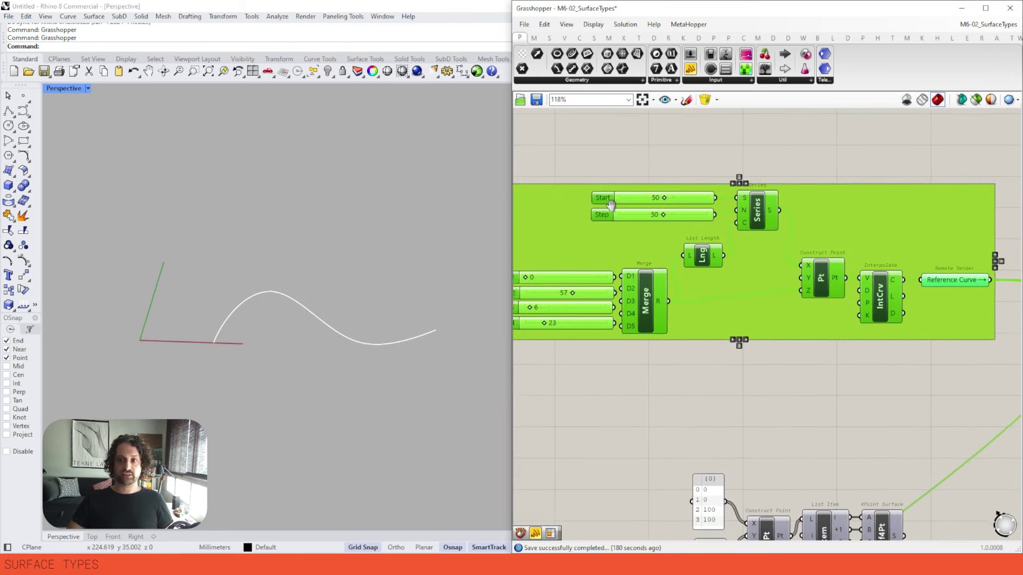
scroll(741, 190, down, 1)
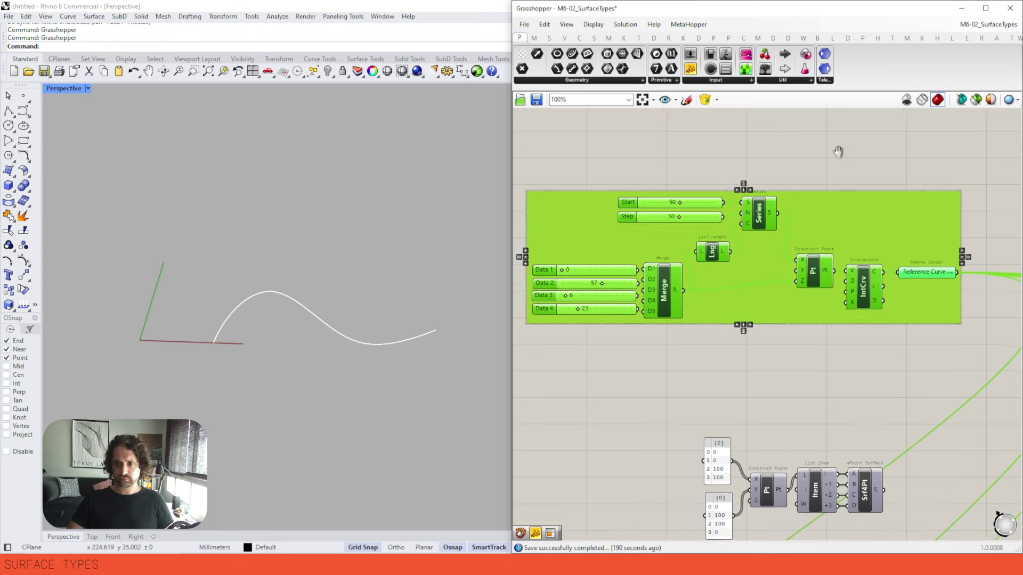
click(845, 145)
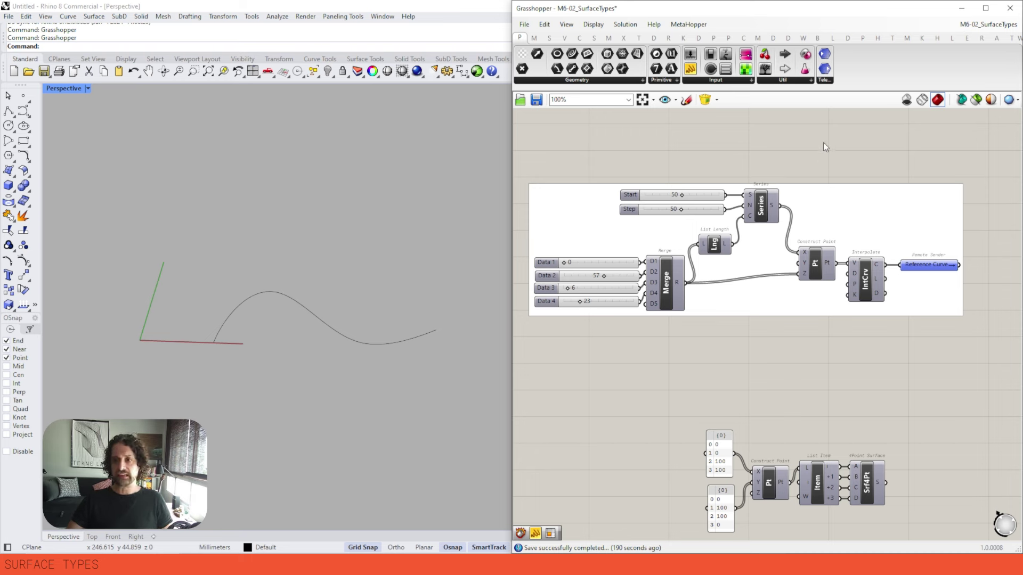
right_drag(764, 159, 767, 172)
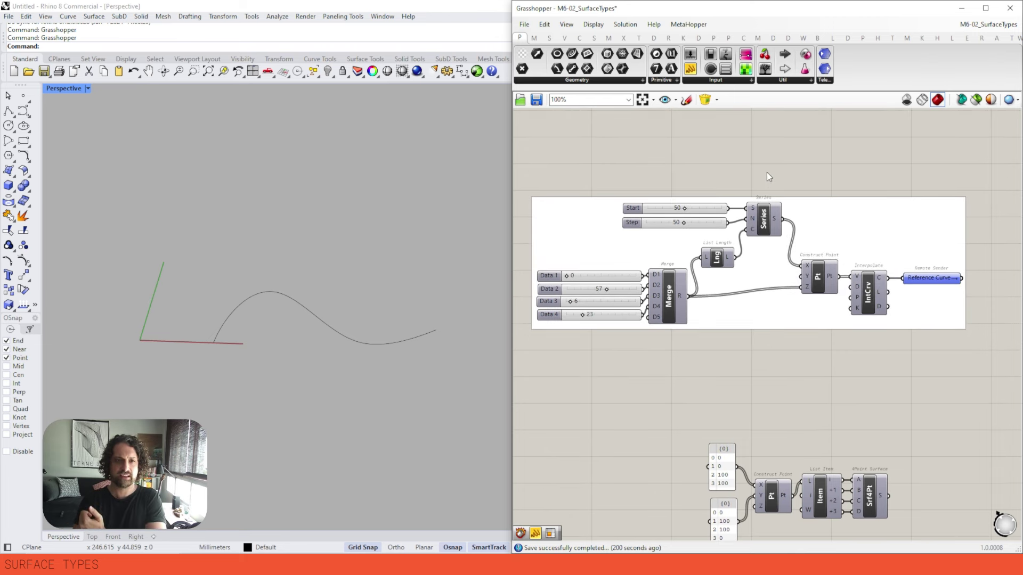
right_drag(768, 169, 780, 161)
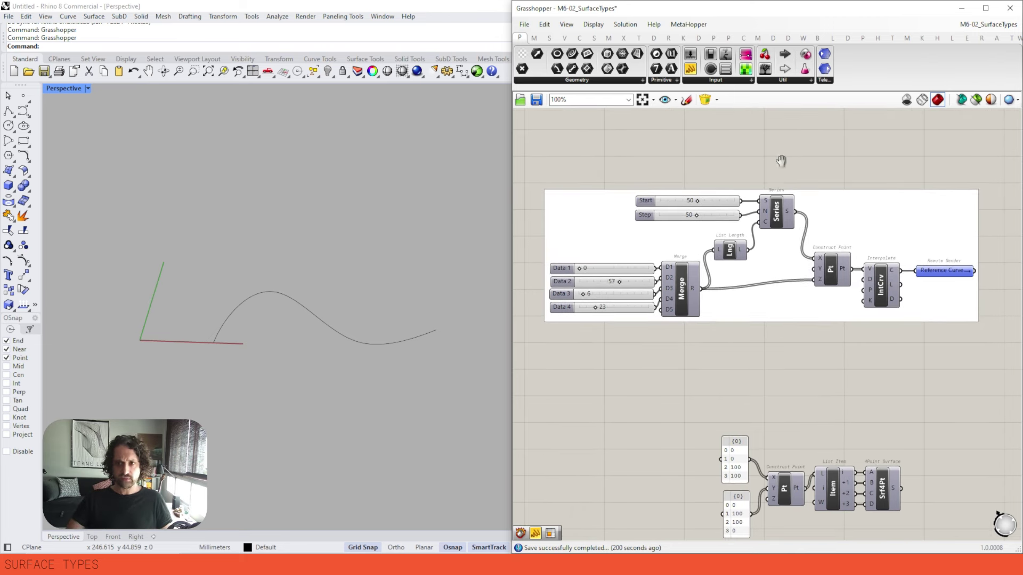
scroll(773, 160, up, 2)
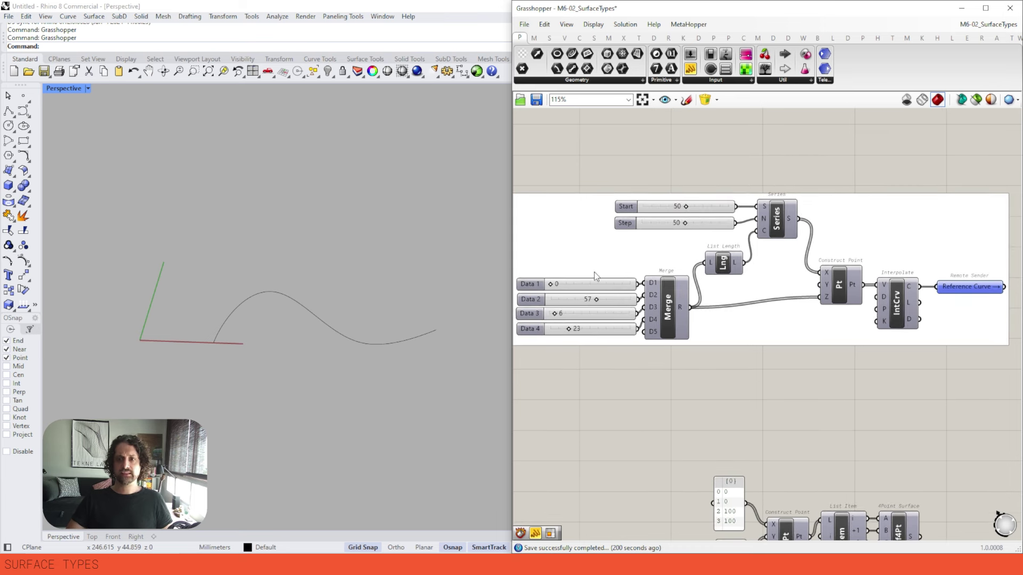
Inspect the Merge component and trace where the Reference Curve remote sender feeds the rest of the definition
click(669, 315)
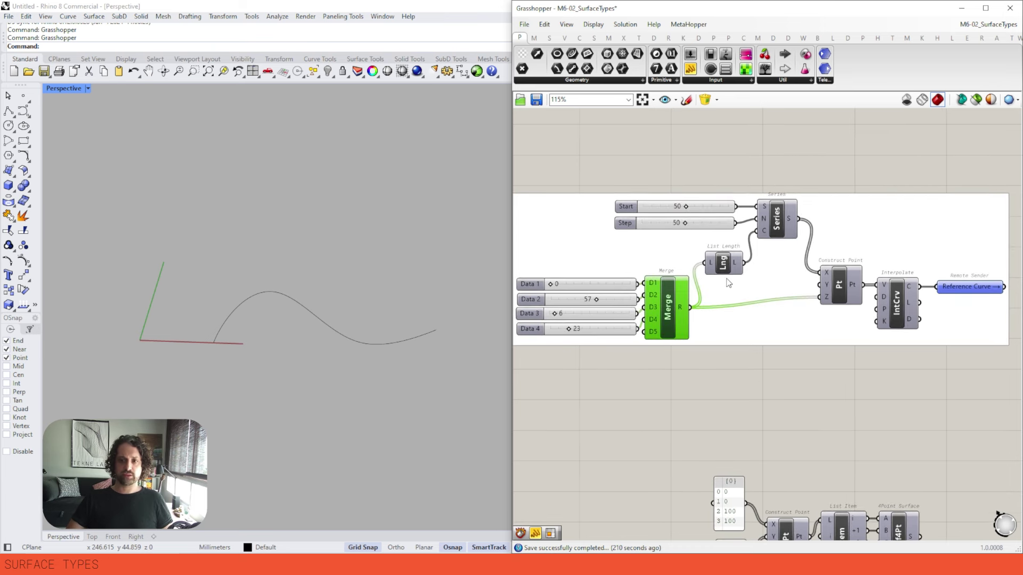
click(967, 290)
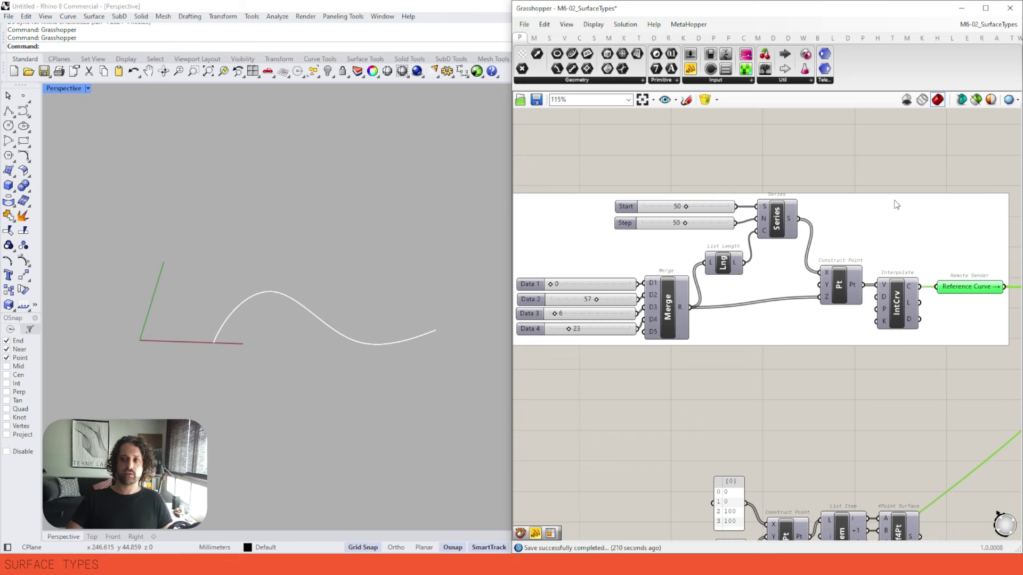
scroll(897, 204, up, 4)
scroll(904, 246, down, 10)
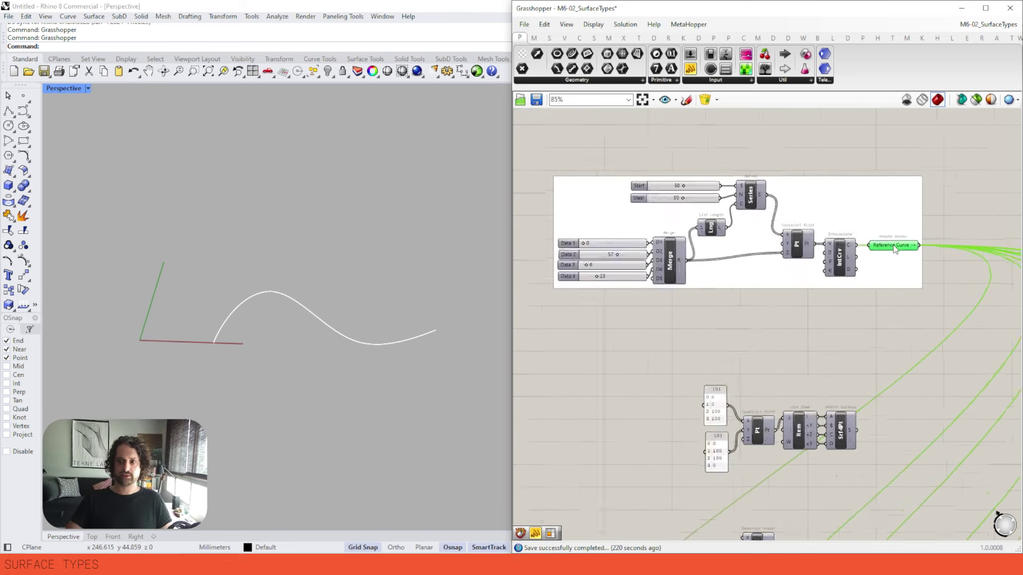
right_drag(868, 320, 816, 366)
scroll(783, 283, up, 4)
scroll(781, 285, up, 4)
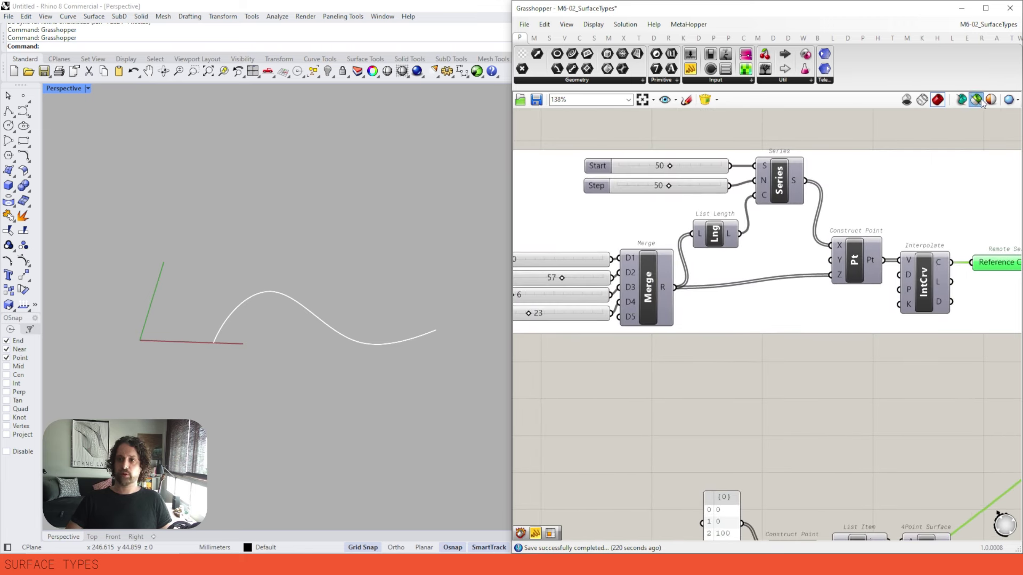
Preview the Interpolate curve and the Construct Point output, and examine the Series component feeding the X coordinates
click(927, 280)
click(854, 266)
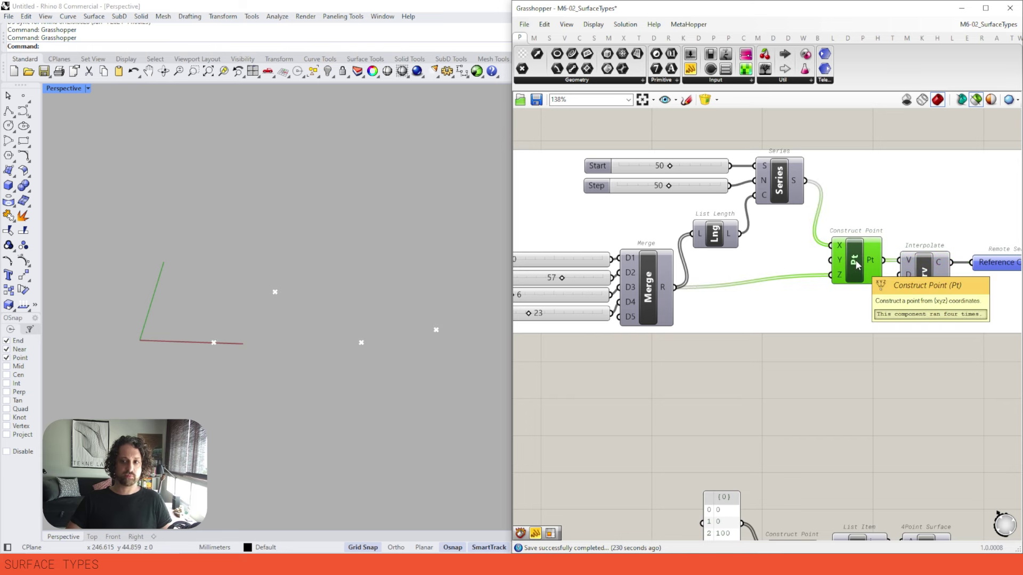
right_drag(799, 192, 845, 197)
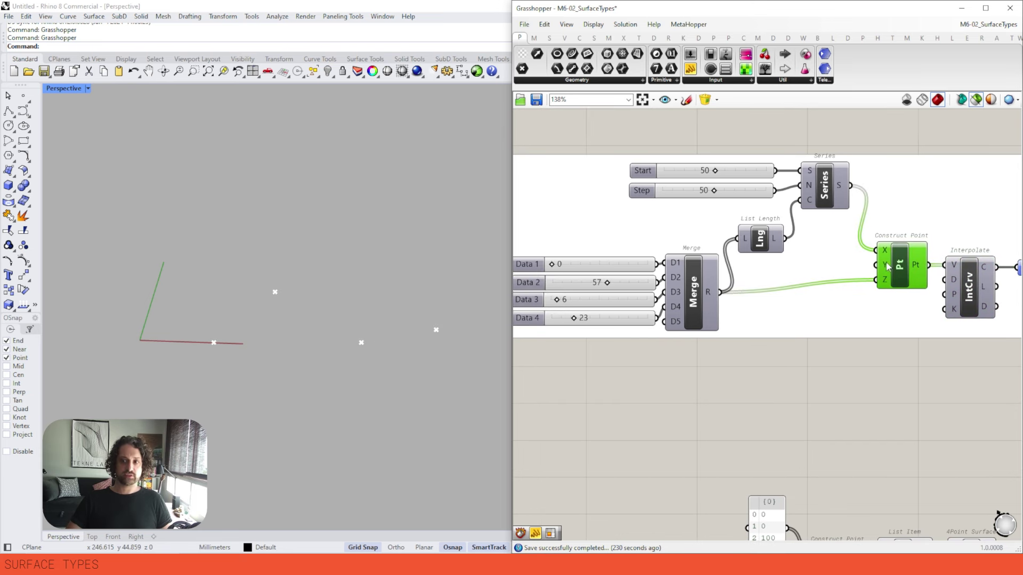
shift+click(830, 197)
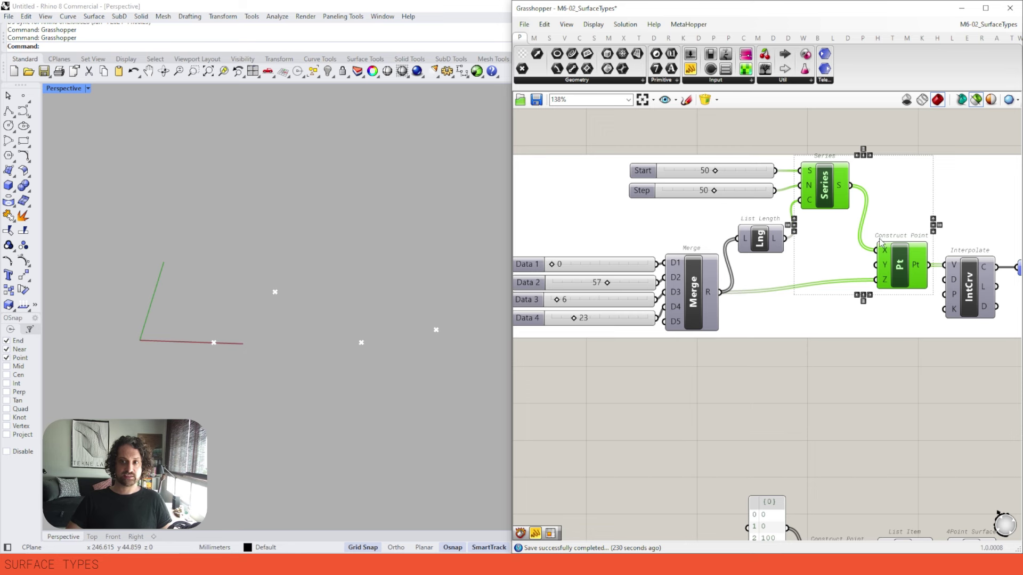
Set the Step slider of the Series component to 46
mouse_move(718, 174)
mouse_down()
mouse_move(663, 167)
mouse_move(726, 192)
mouse_move(710, 191)
mouse_move(738, 191)
mouse_move(723, 191)
mouse_up()
key(ctrl+z)
key(ctrl+z)
key(ctrl+z)
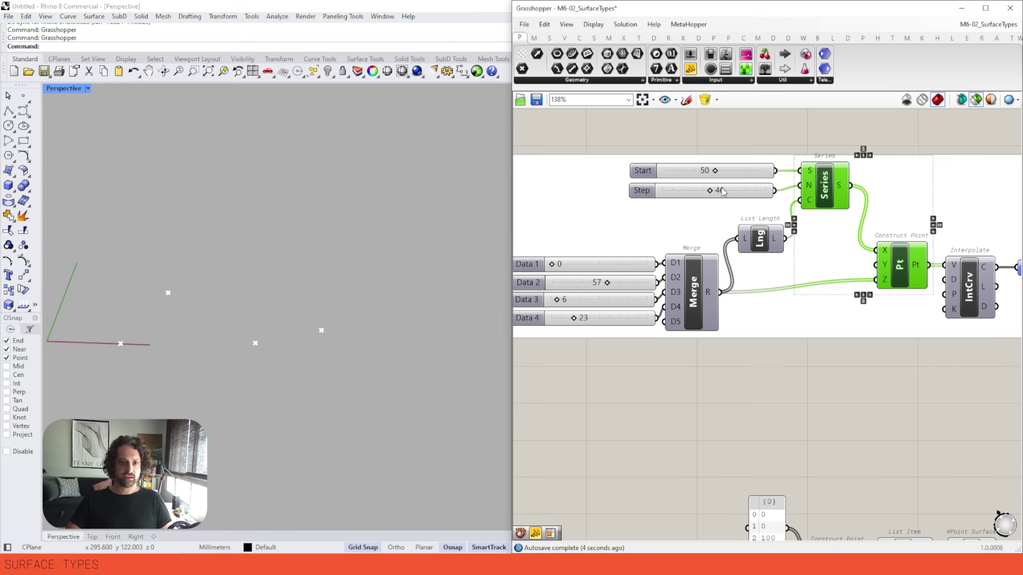
right_drag(742, 195, 750, 187)
scroll(846, 250, down, 2)
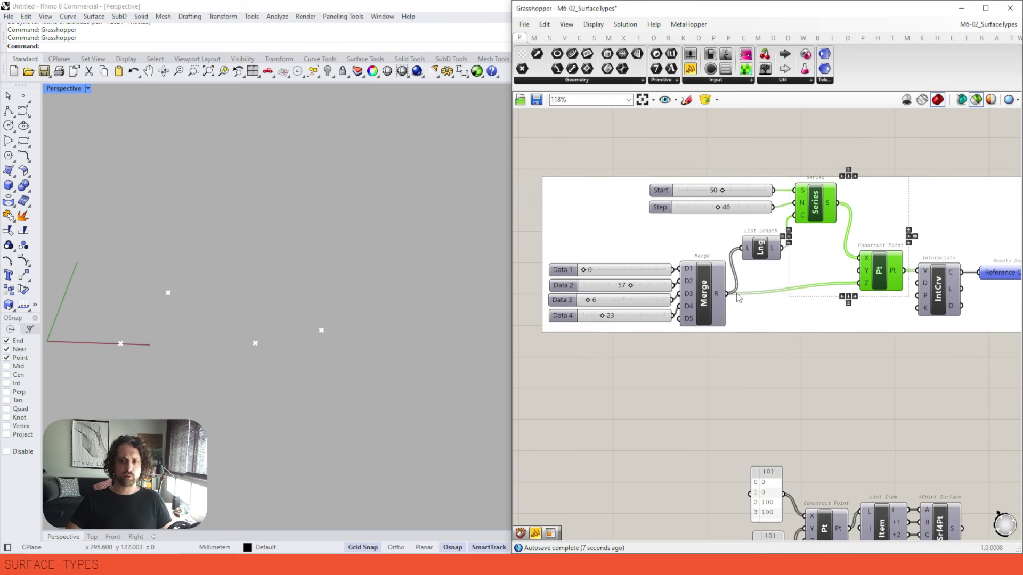
Set the Data 2 slider to 46 and preview the updated curve at the Reference Curve remote sender
right_drag(703, 291, 698, 294)
drag(627, 290, 570, 305)
shift+click(931, 292)
right_drag(869, 249, 790, 225)
click(928, 251)
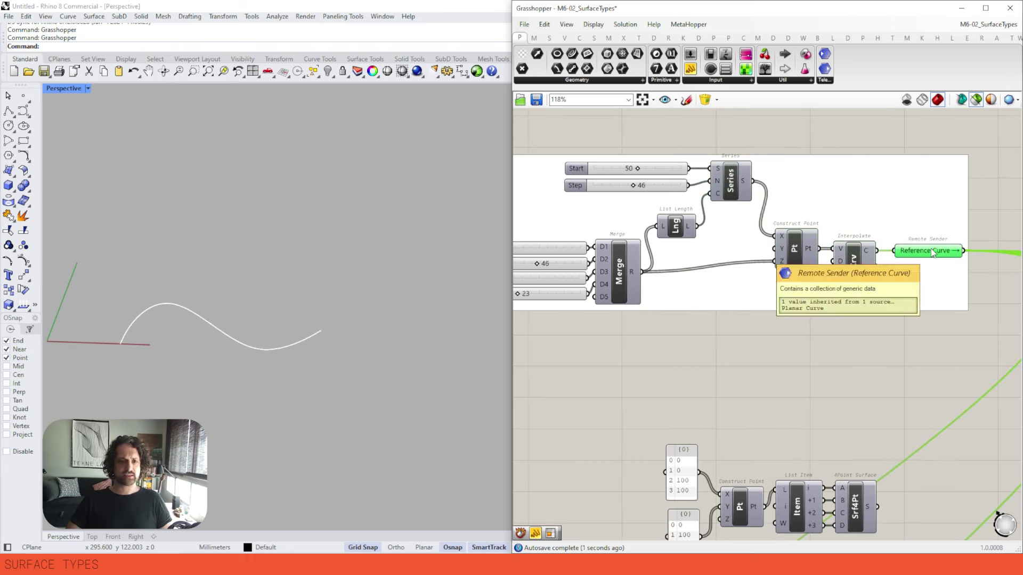
Find the 4Point Surface example below the reference curve group and preview its surface
scroll(882, 255, down, 2)
right_drag(827, 368, 836, 185)
scroll(825, 186, down, 3)
right_drag(821, 236, 807, 280)
scroll(856, 362, up, 2)
right_drag(896, 209, 883, 308)
right_drag(798, 356, 793, 296)
scroll(793, 296, up, 3)
scroll(813, 300, up, 1)
click(874, 304)
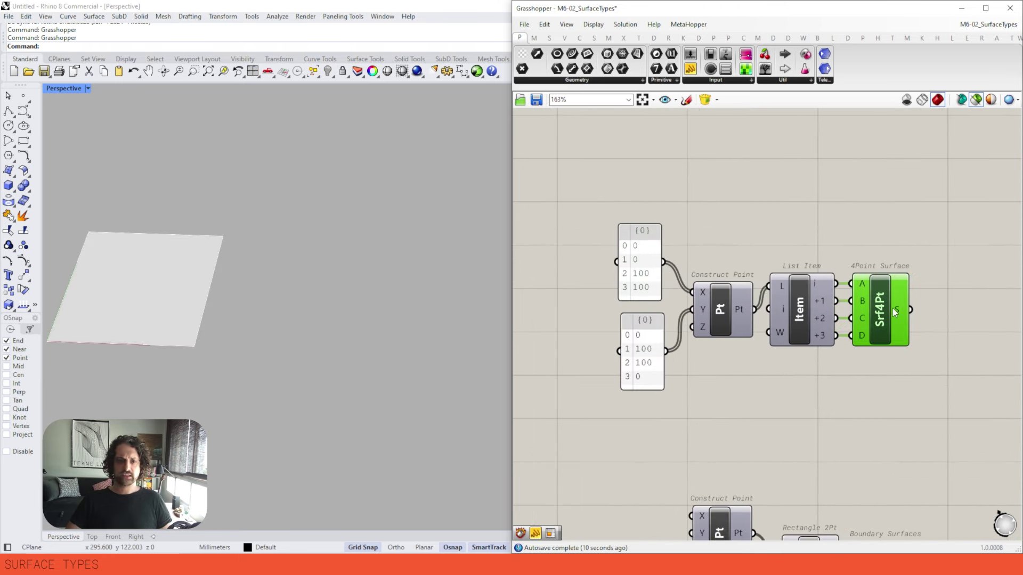
Look through the Freeform surface components and locate 4Point Surface among them
click(595, 39)
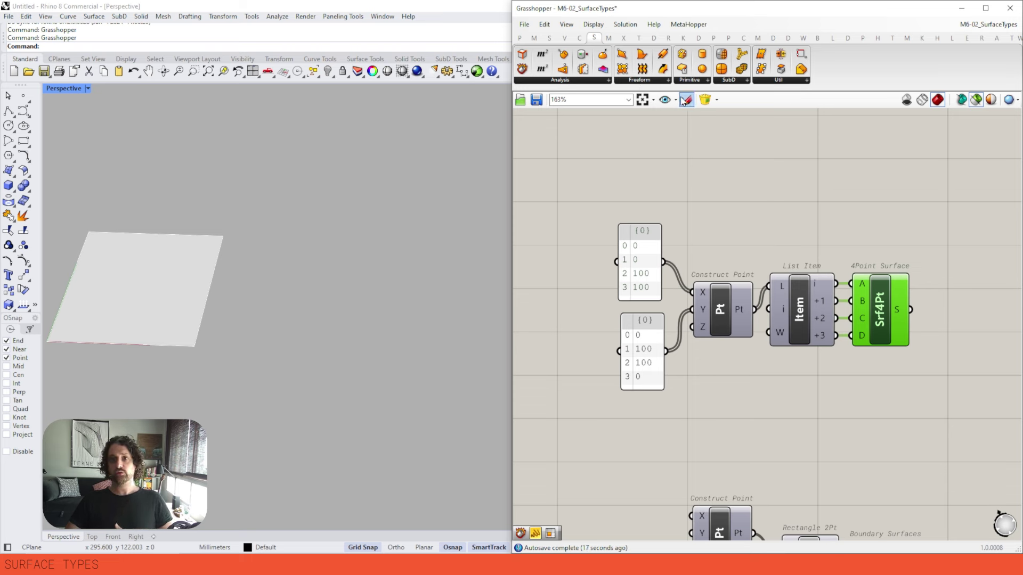
click(649, 78)
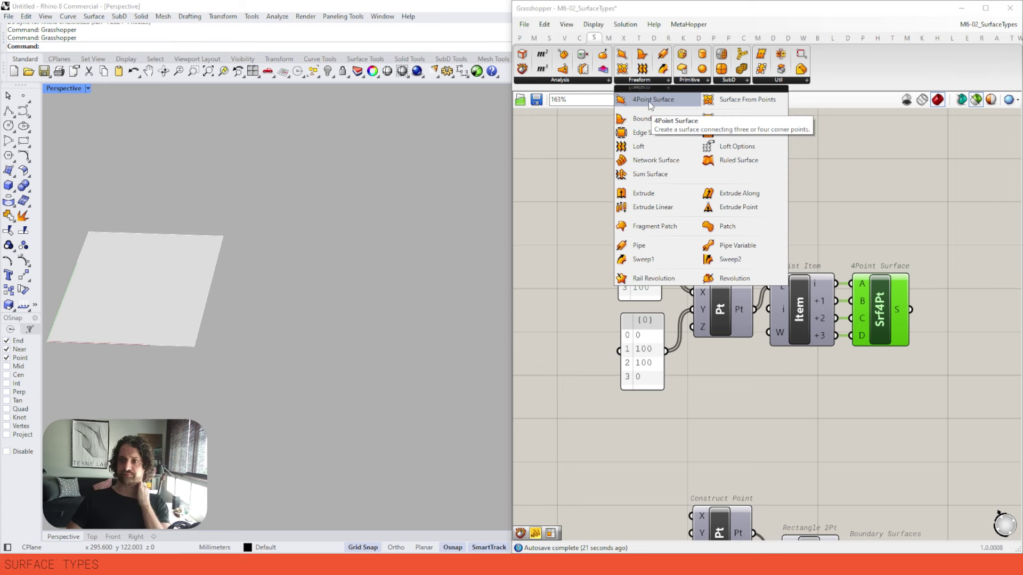
click(803, 355)
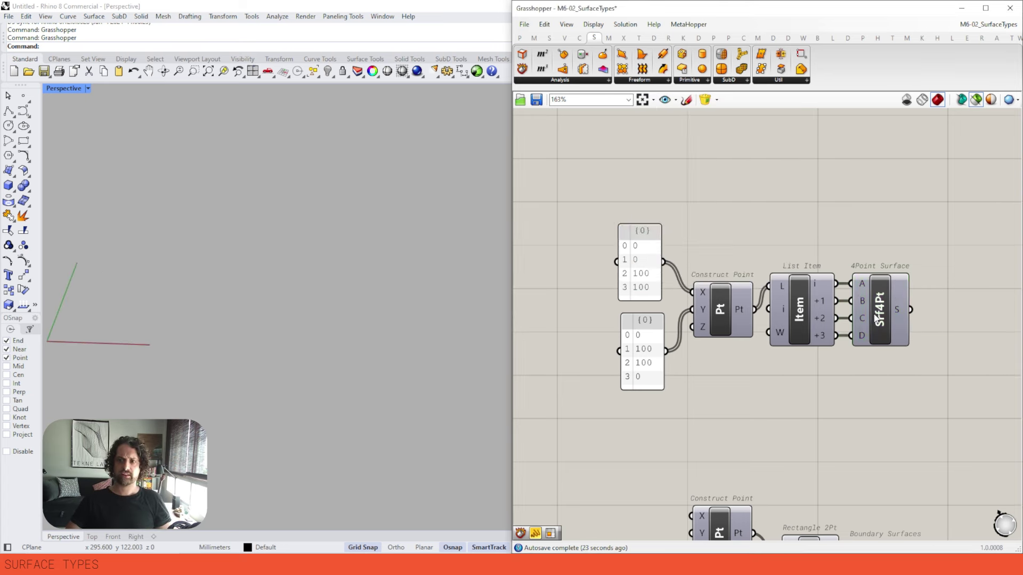
Disconnect the 4Point Surface's D input to preview a three-point surface, and reconnect List Item's +3 output to it
scroll(877, 319, up, 4)
click(868, 357)
right_click(851, 341)
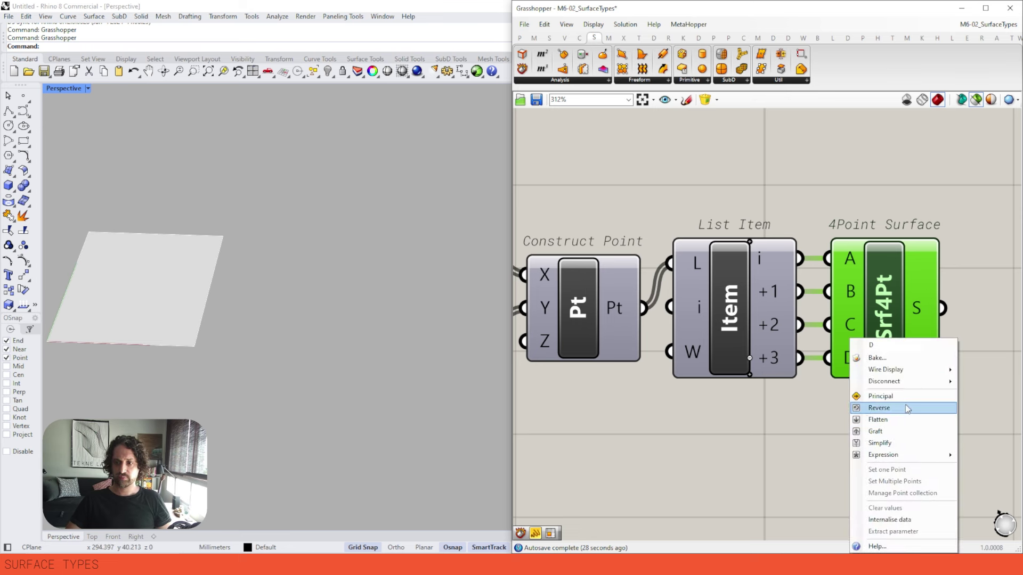
mouse_move(887, 381)
click(802, 382)
key(Caps_Lock)
right_drag(375, 262, 312, 231)
drag(810, 359, 821, 358)
Select the whole 4Point Surface example to preview its corner points together with the surface
scroll(913, 274, down, 3)
right_drag(913, 274, 927, 272)
drag(946, 197, 602, 379)
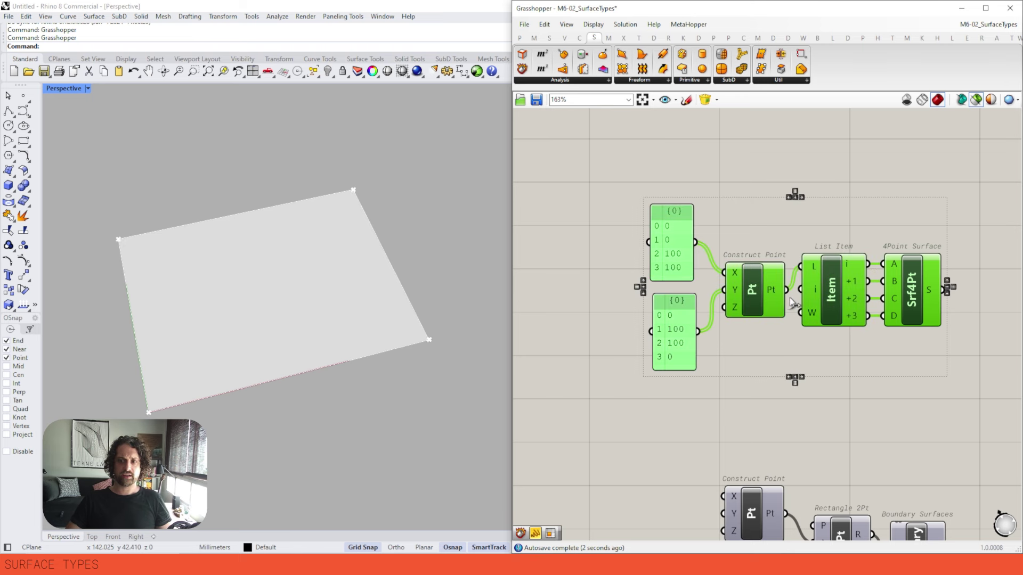
right_drag(920, 264, 945, 278)
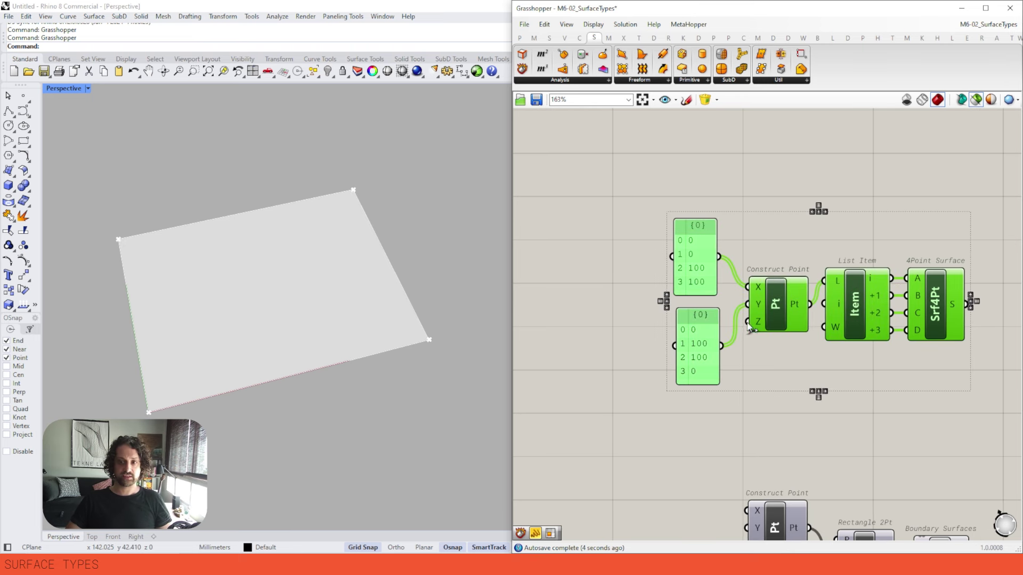
Duplicate the Y coordinate panel, connect the copy to Construct Point's Z input, and preview the raised surface
click(755, 388)
click(708, 360)
key(ctrl+c)
key(ctrl+v)
drag(705, 365, 697, 416)
drag(748, 321, 721, 408)
click(939, 305)
drag(967, 234, 660, 399)
right_drag(394, 250, 344, 232)
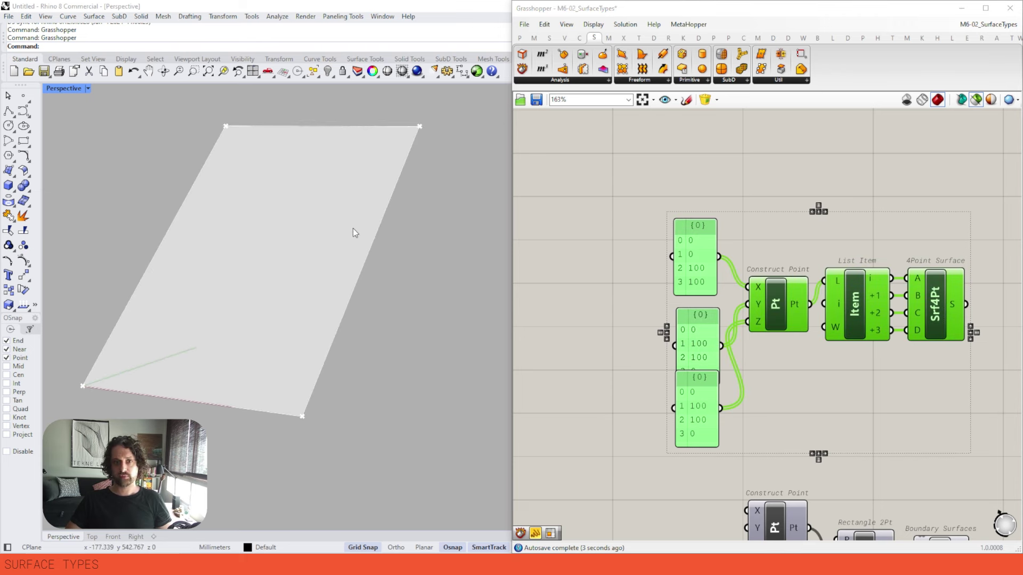
Delete the duplicated Z coordinate panel and preview the 4Point Surface again
right_drag(741, 347, 716, 309)
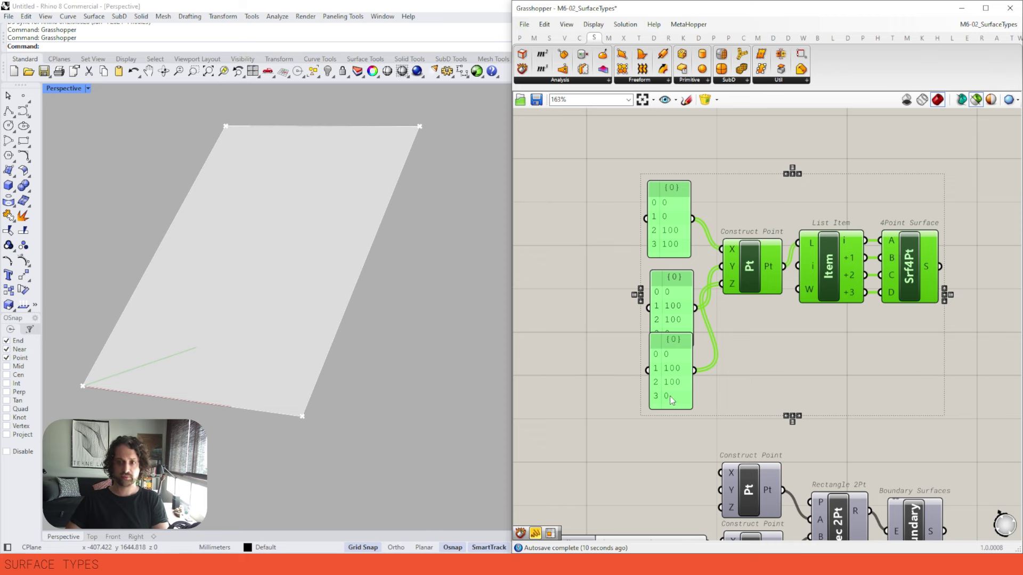
click(725, 373)
click(668, 364)
key(Delete)
click(907, 253)
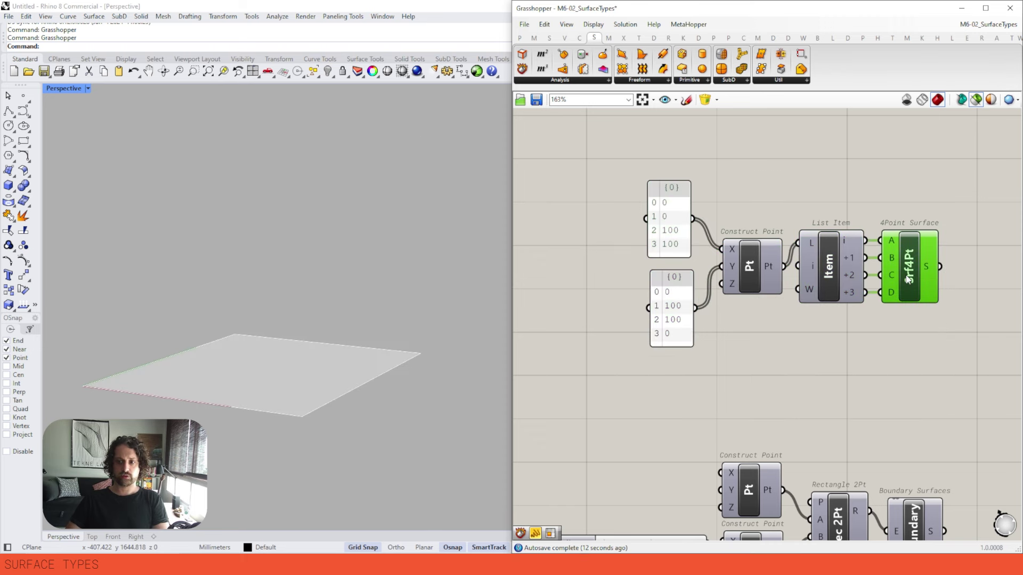
Preview the Boundary Surfaces example in order: the two constructed points, the Rectangle 2Pt outline, and the resulting surface
right_drag(923, 393, 893, 213)
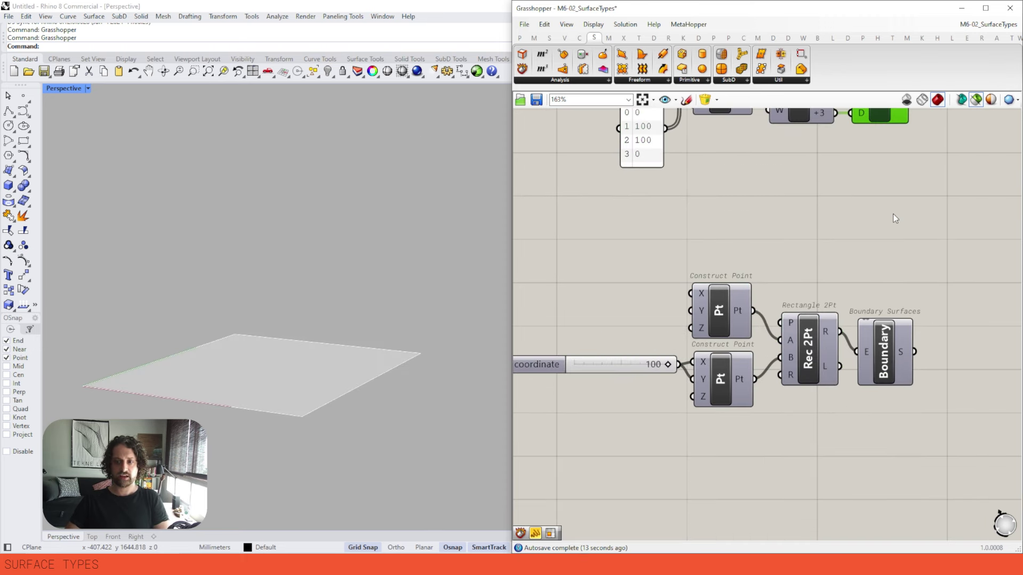
click(723, 315)
shift+click(730, 376)
click(408, 304)
scroll(408, 304, up, 5)
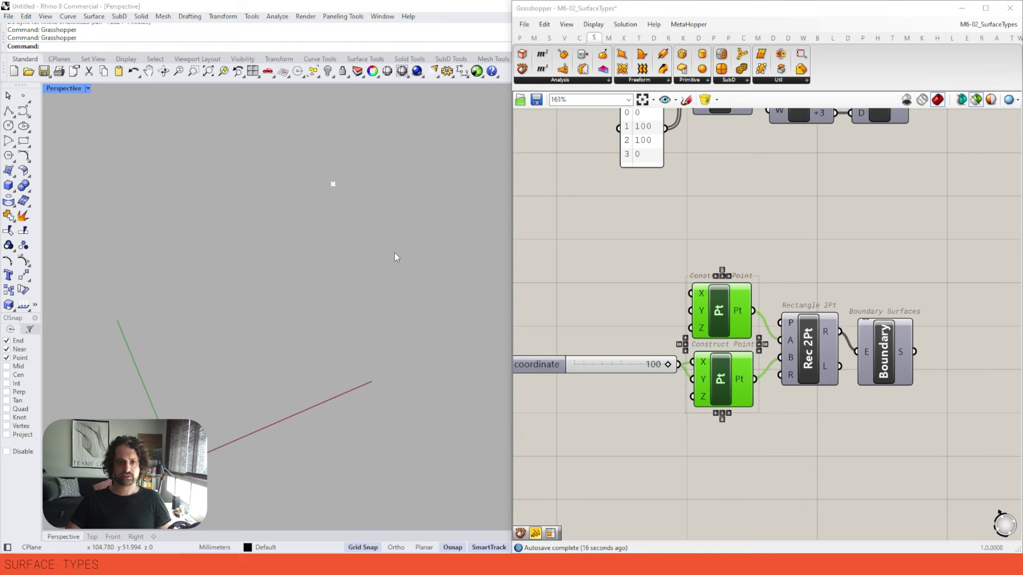
shift+click(820, 347)
shift+right_drag(347, 226, 352, 256)
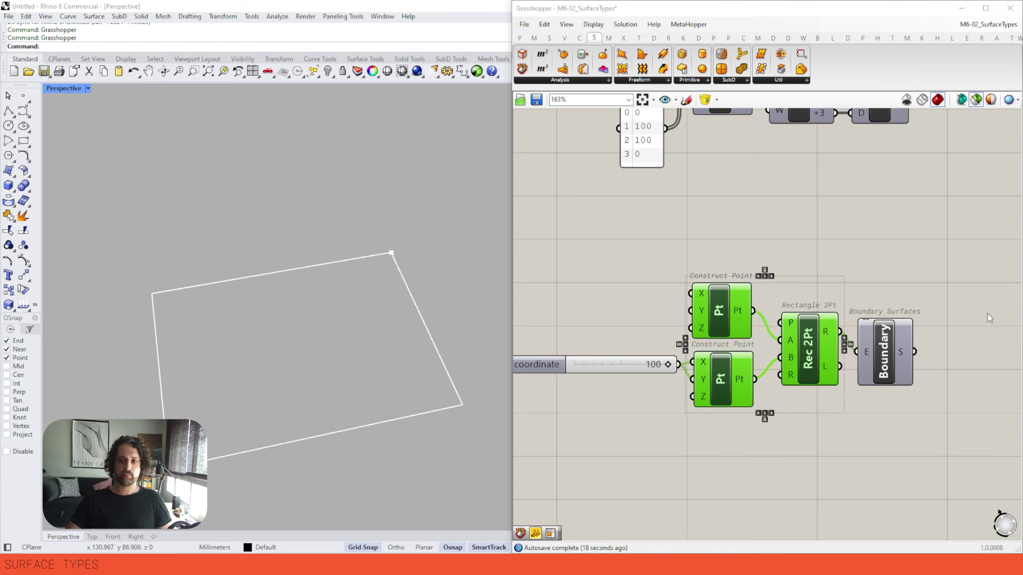
shift+click(884, 350)
right_drag(416, 291, 286, 305)
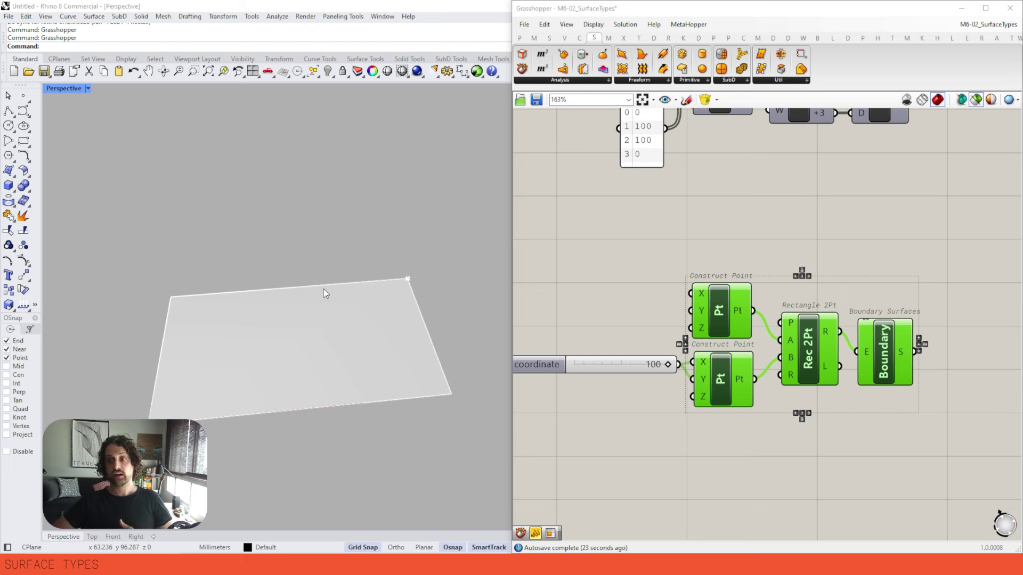
Go to the Loft example and preview the received Reference Curve together with its copy moved along Y
right_drag(877, 310, 865, 245)
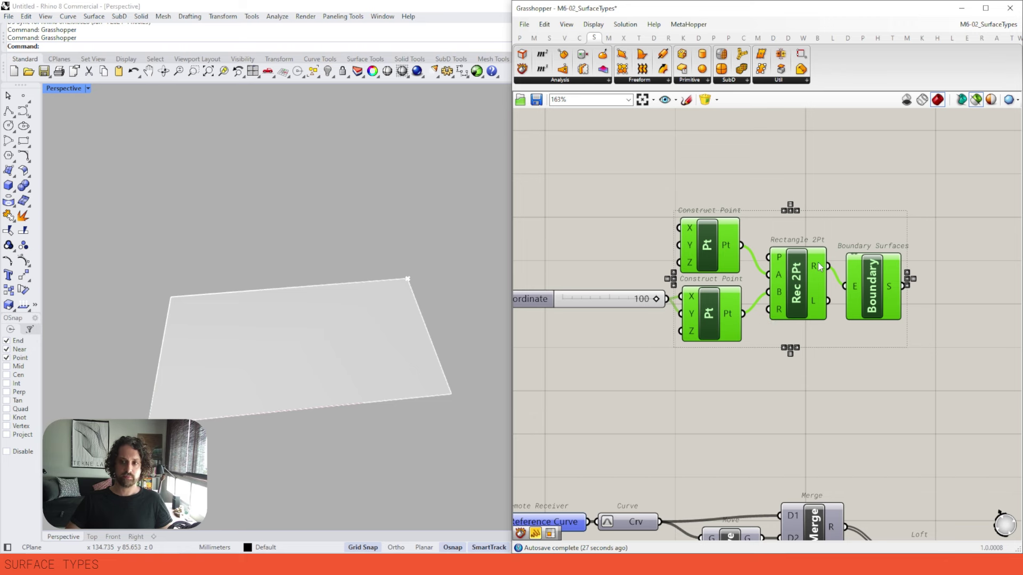
right_drag(816, 265, 811, 226)
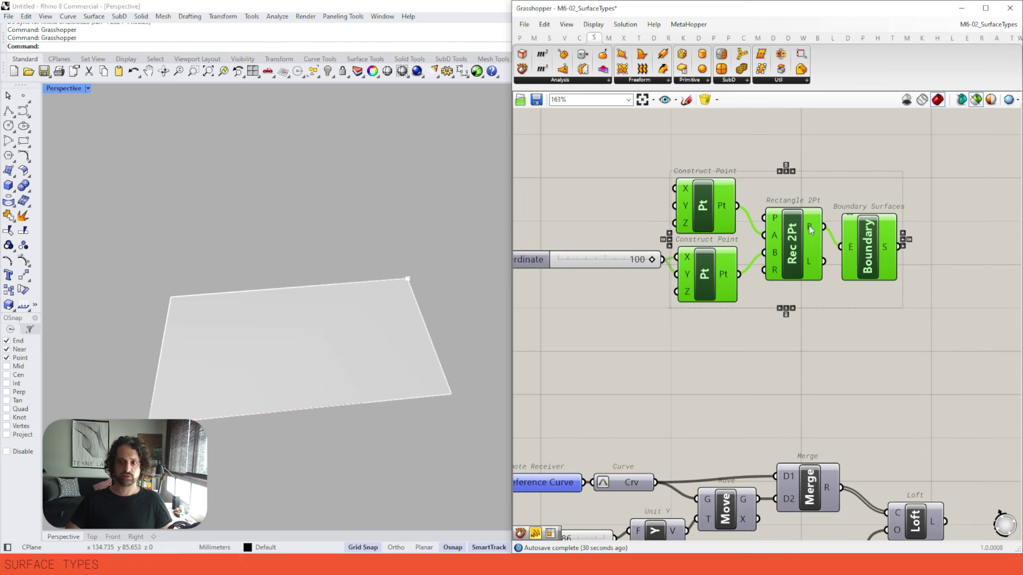
scroll(809, 223, down, 1)
right_drag(816, 320, 822, 142)
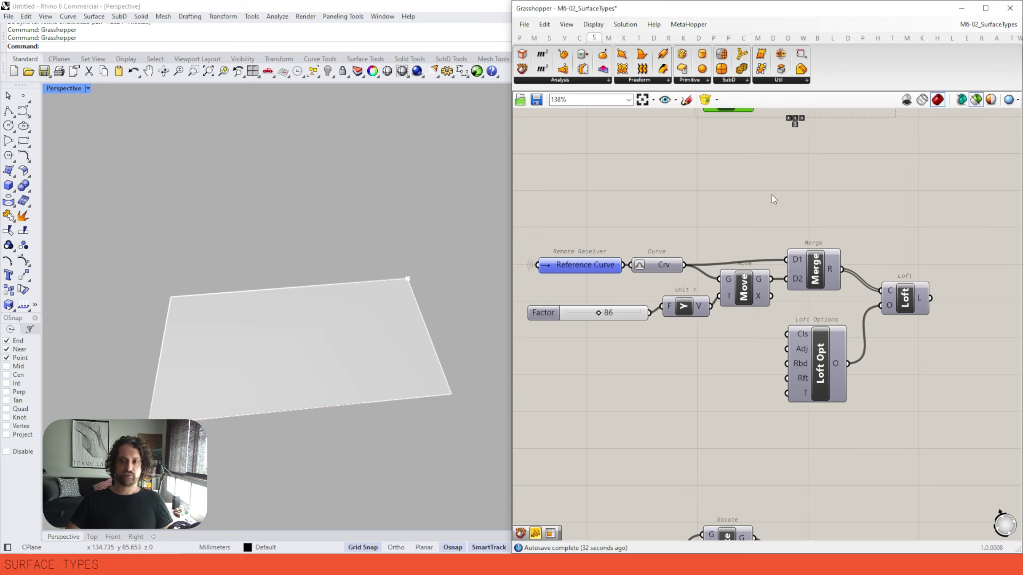
right_drag(751, 209, 760, 217)
click(602, 272)
right_drag(257, 283, 337, 243)
right_drag(737, 237, 750, 261)
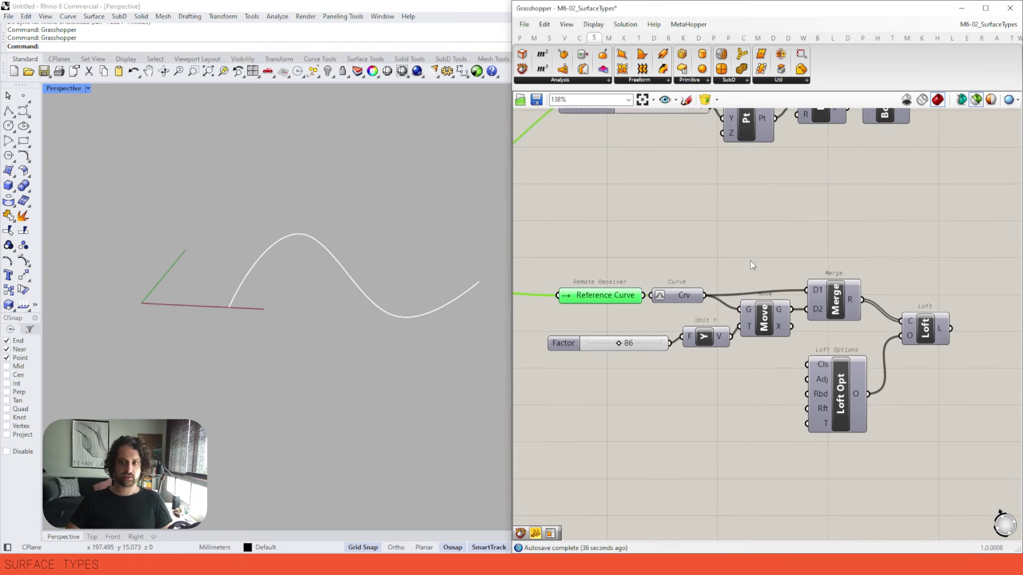
shift+click(768, 327)
right_drag(206, 267, 407, 358)
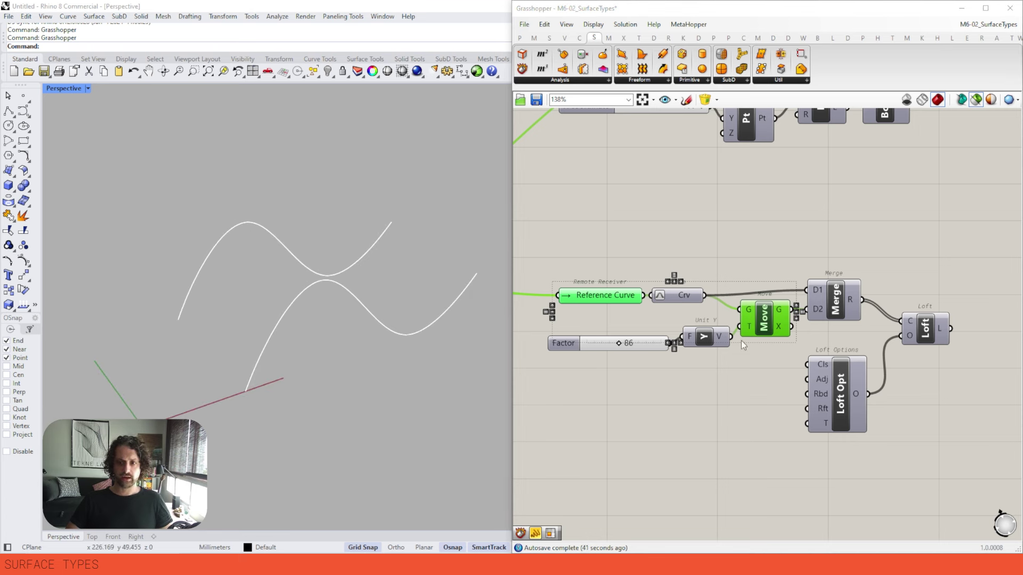
Set the Loft example's Unit Y factor to 87 and preview the Loft surface together with the moved curve
drag(619, 346, 621, 346)
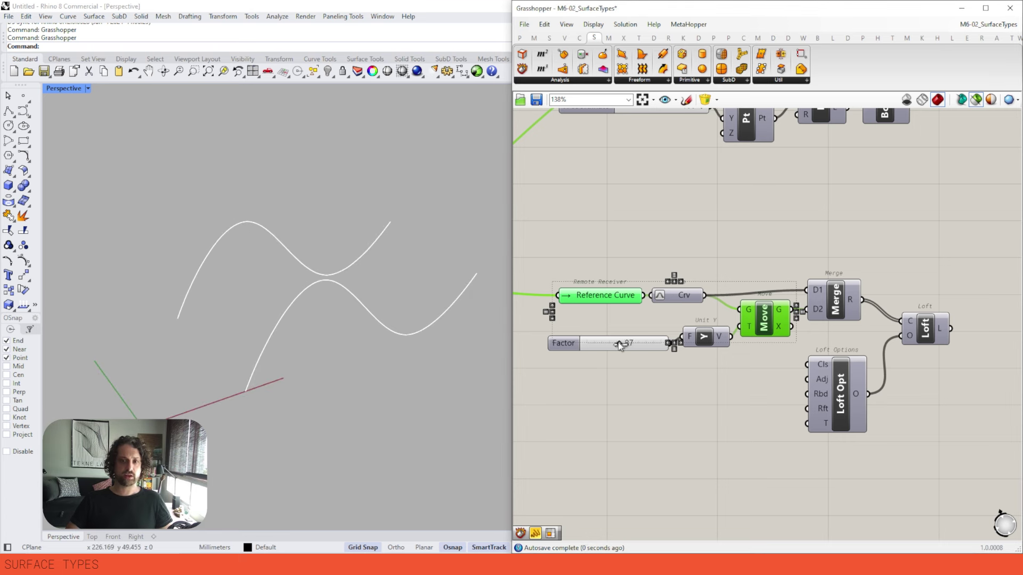
shift+click(925, 328)
right_drag(320, 265, 357, 282)
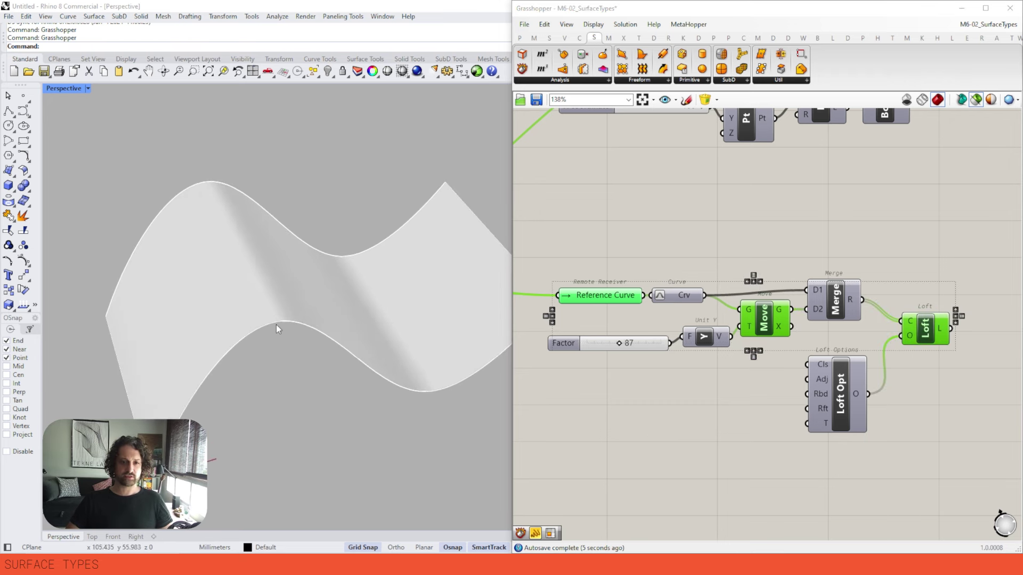
right_drag(267, 245, 315, 240)
right_drag(231, 244, 365, 299)
scroll(906, 306, up, 3)
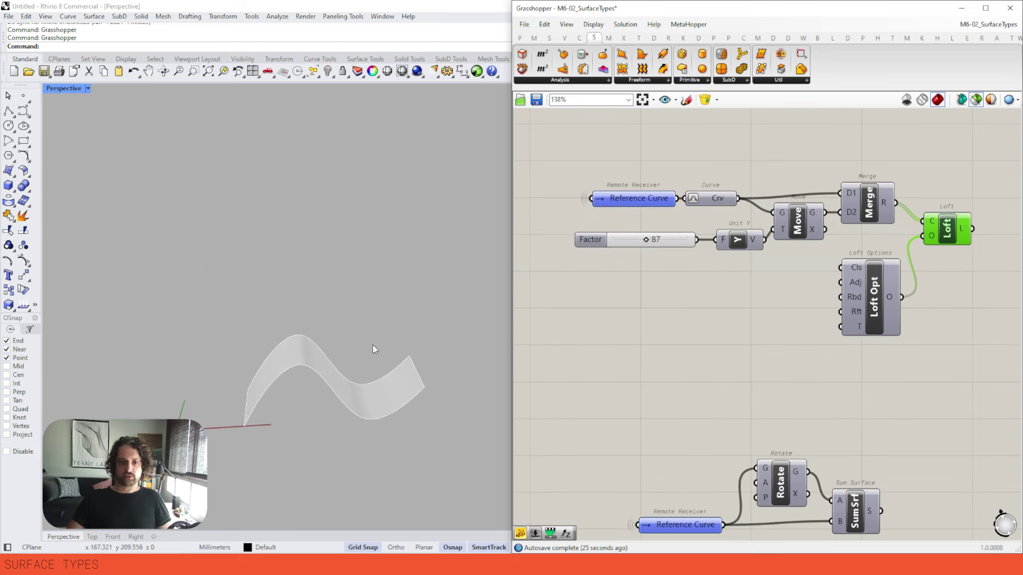
Examine the lofted surface and the inputs of the Loft Options component
mouse_move(373, 345)
right_down()
mouse_move(379, 415)
mouse_move(369, 335)
right_up()
scroll(370, 335, up, 4)
mouse_move(677, 238)
right_down()
mouse_move(723, 242)
mouse_move(681, 227)
right_up()
scroll(855, 255, up, 3)
scroll(859, 273, down, 2)
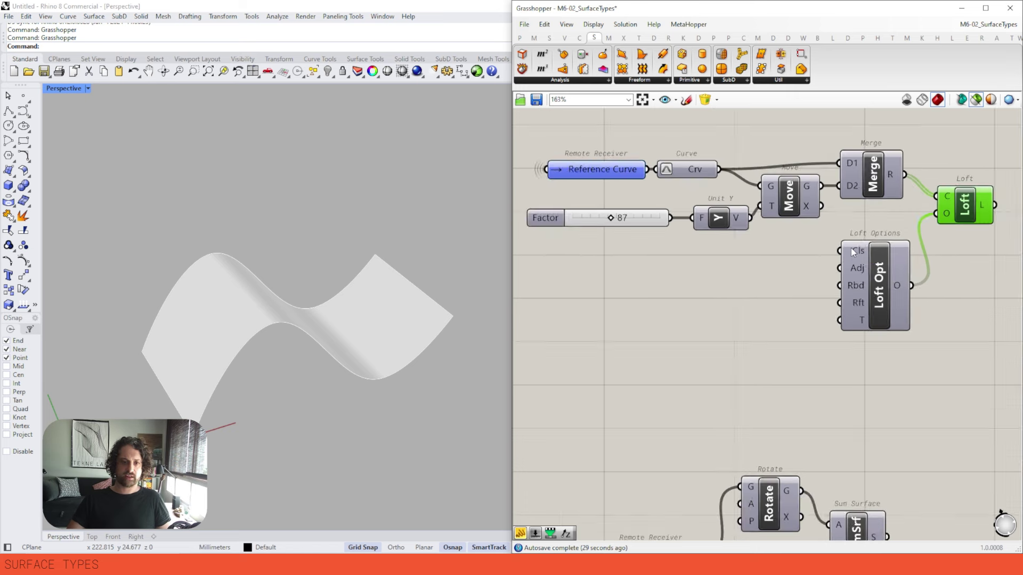
right_drag(360, 251, 313, 282)
right_drag(299, 333, 347, 379)
right_drag(956, 344, 952, 360)
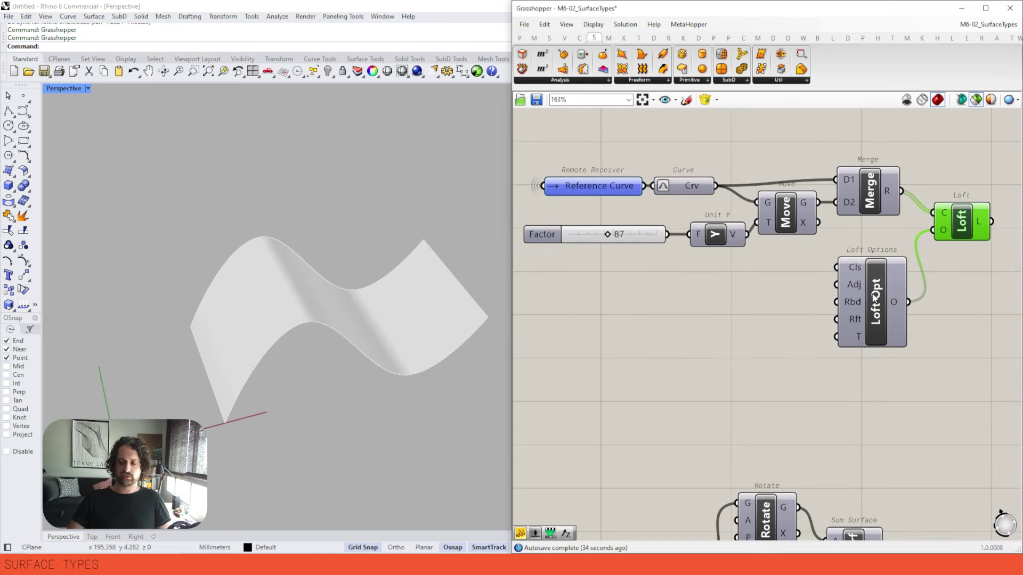
mouse_move(863, 279)
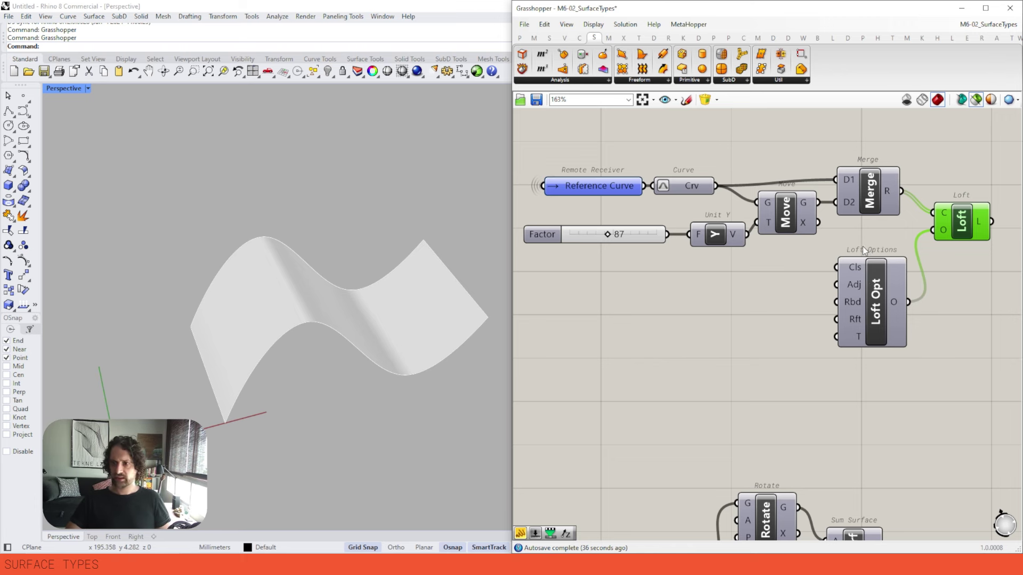
Go to the Sum Surface example and preview its surface, followed by the Reference Curve with its rotated copy
scroll(862, 247, down, 1)
right_drag(862, 246, 844, 145)
click(885, 289)
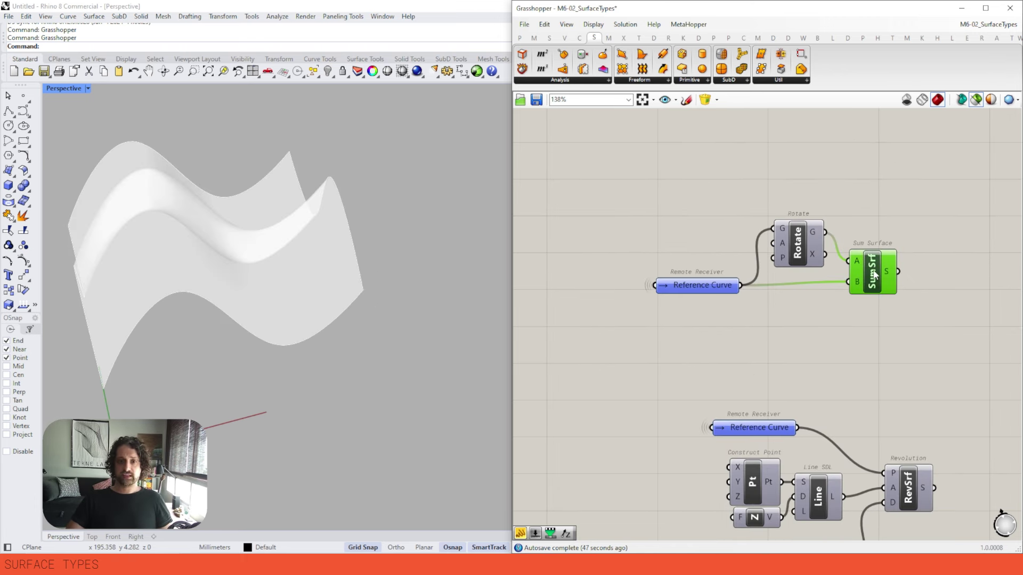
click(698, 287)
shift+click(797, 243)
right_drag(382, 306, 216, 257)
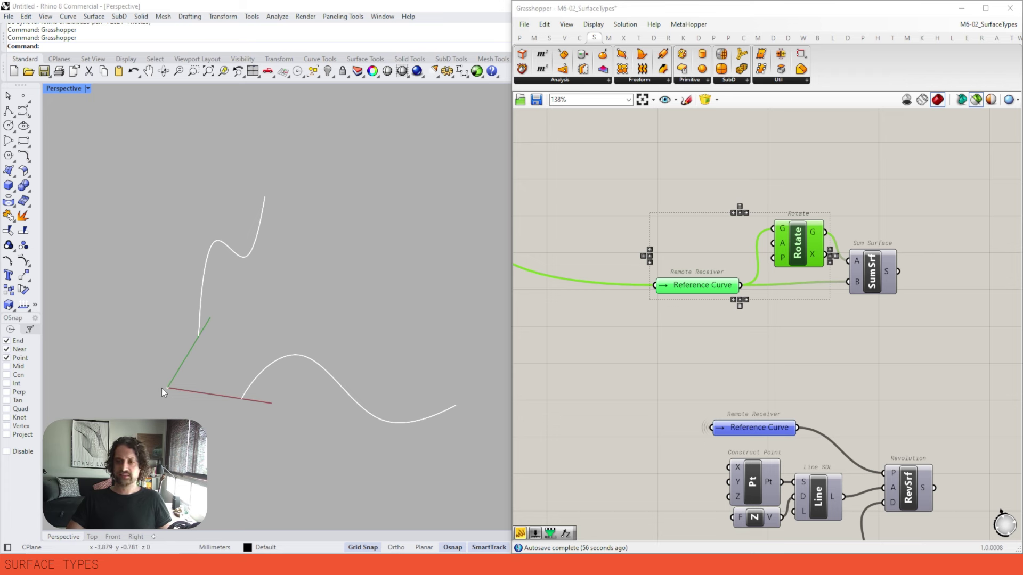
Add the Sum Surface result to the curve preview and inspect it from several directions
shift+click(871, 280)
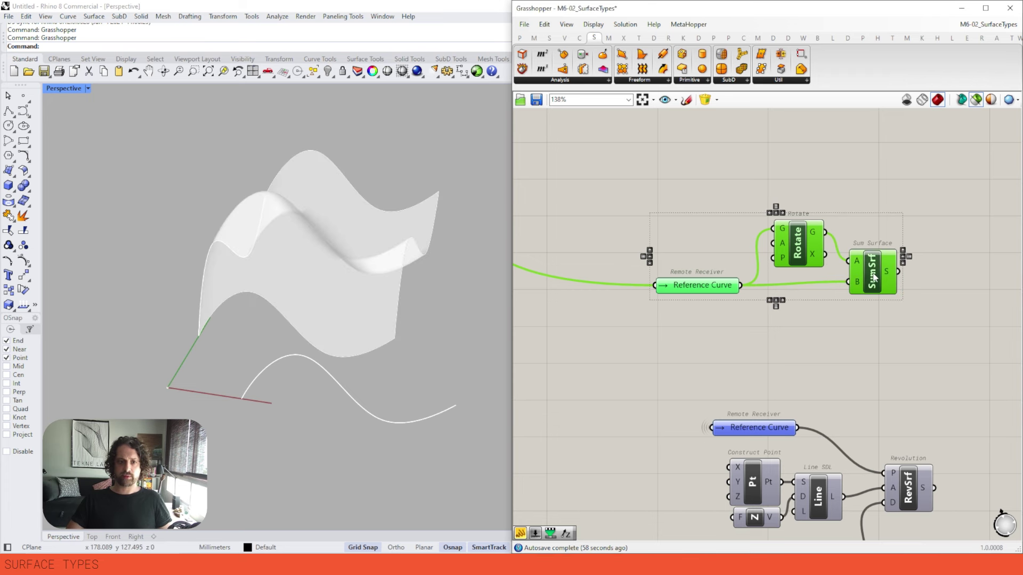
right_drag(301, 306, 354, 363)
right_drag(356, 228, 408, 327)
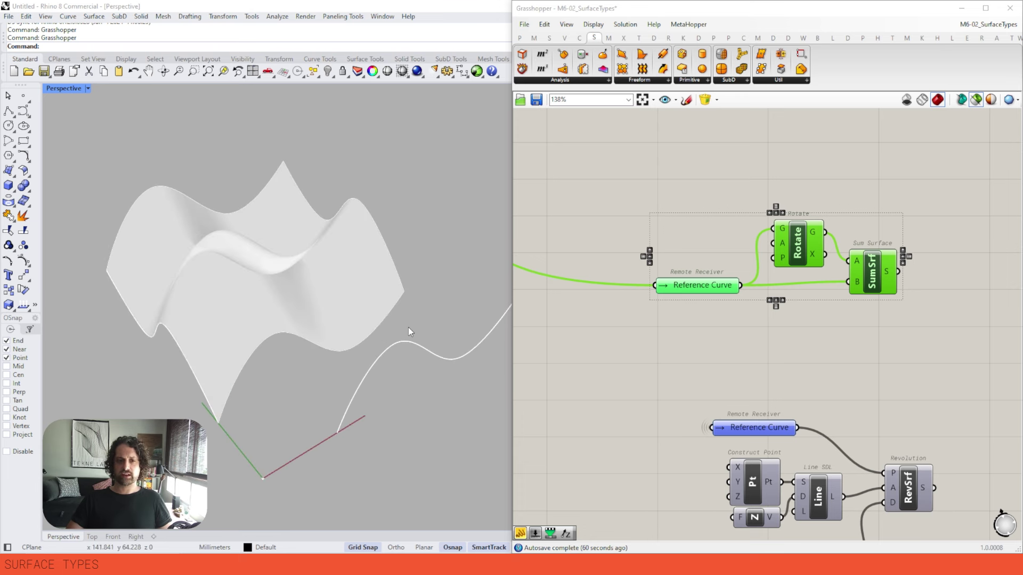
right_drag(383, 279, 136, 243)
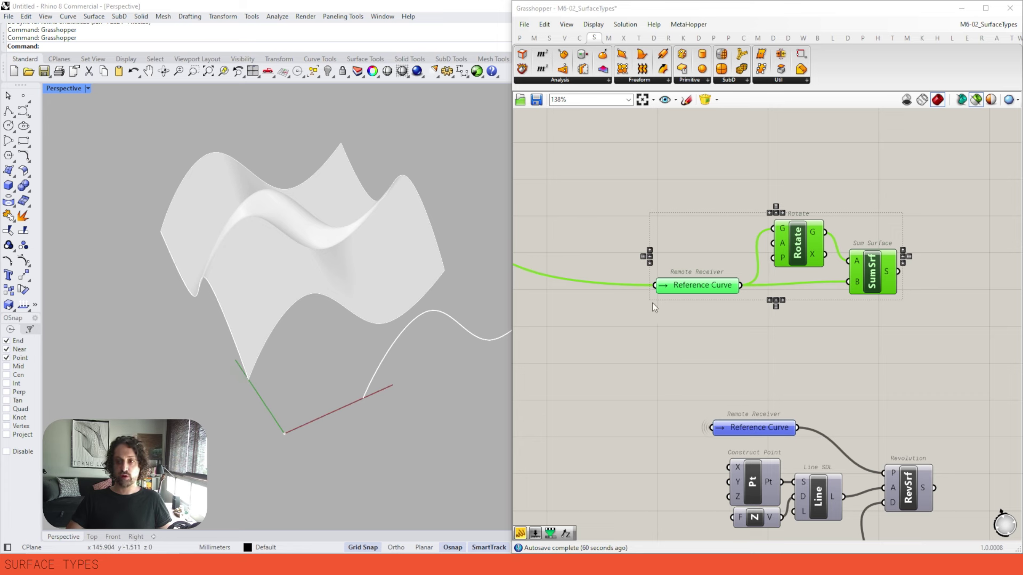
mouse_move(146, 336)
right_down()
mouse_move(212, 304)
mouse_move(324, 315)
mouse_move(342, 299)
mouse_move(288, 233)
mouse_move(365, 210)
right_up()
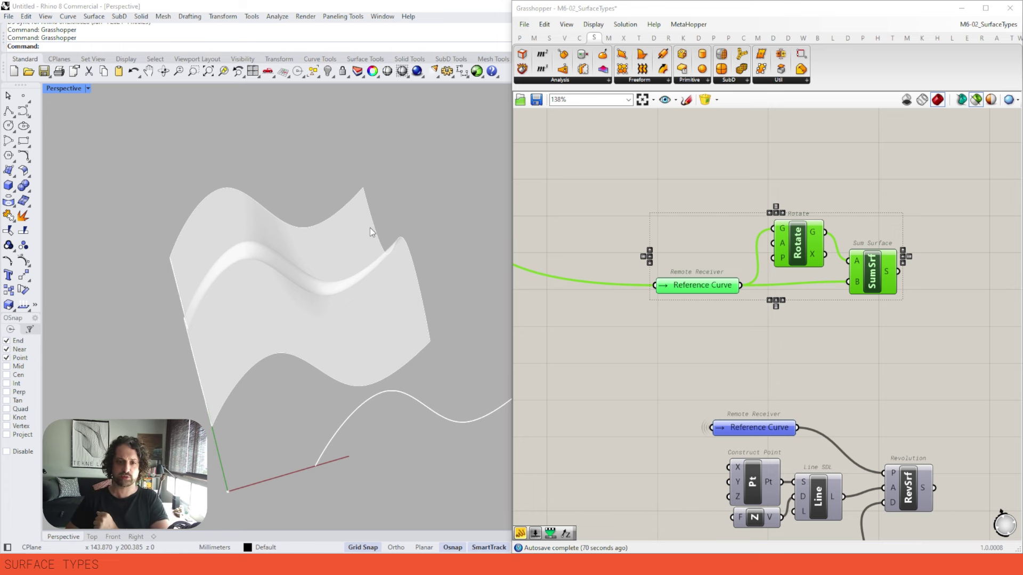
Try swapping the Reference Curve and the rotated curve between Sum Surface's A and B inputs
drag(849, 261, 719, 296)
drag(851, 263, 742, 285)
drag(824, 233, 875, 297)
shift+right_drag(350, 290, 331, 238)
Undo the swapped wiring of the Sum Surface inputs
key(ctrl+z)
key(ctrl+z)
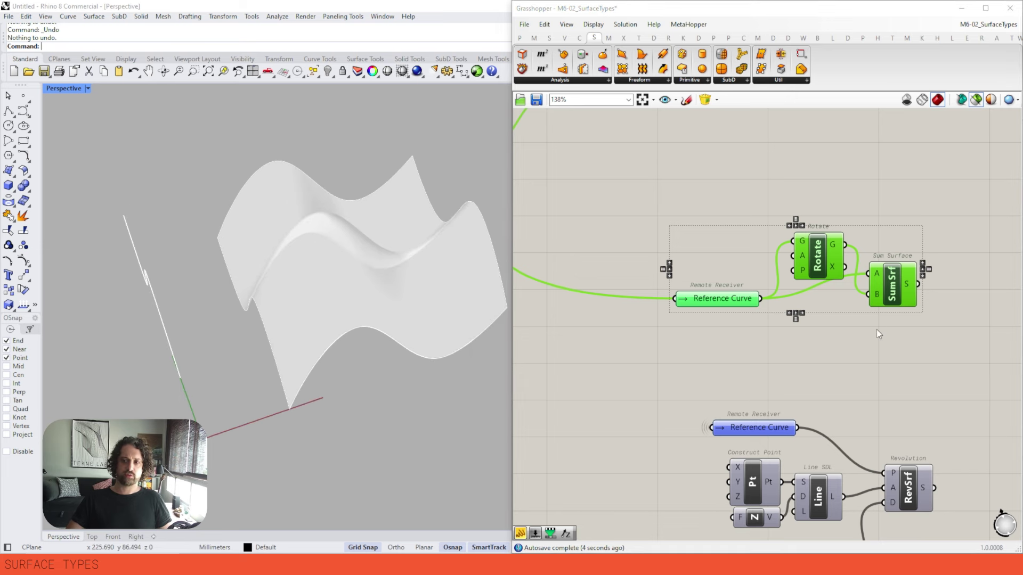
click(876, 329)
right_drag(907, 220, 893, 213)
key(ctrl+z)
key(ctrl+z)
key(ctrl+z)
click(847, 263)
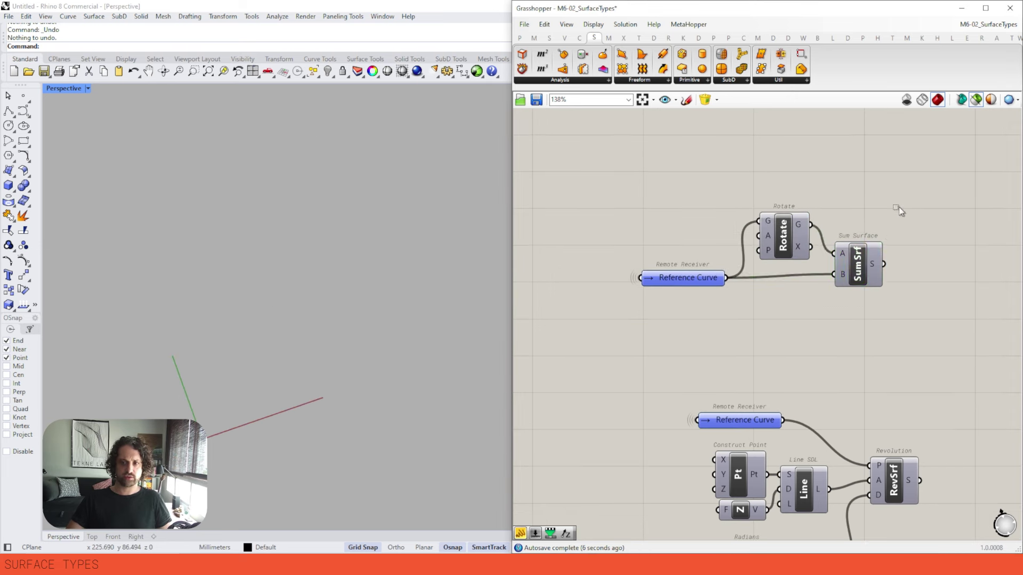
Preview the Reference Curve, its rotated copy and the Sum Surface result together
drag(899, 208, 721, 284)
right_drag(320, 303, 296, 288)
scroll(276, 276, down, 3)
right_drag(296, 287, 294, 260)
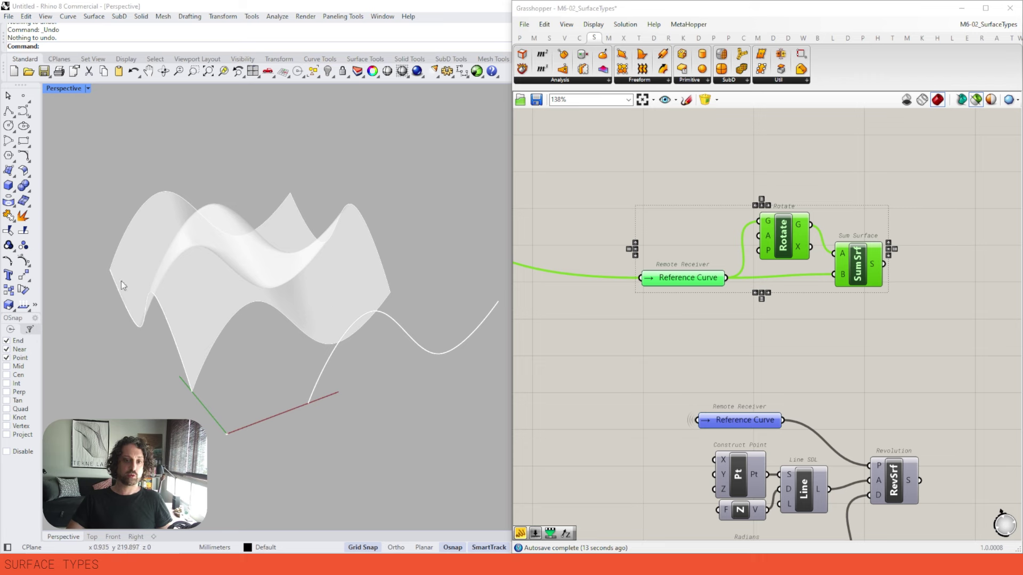
Go to the Revolution example and preview the Reference Curve, the Line SDL axis and the revolved surface cumulatively
right_drag(863, 401, 864, 232)
click(738, 259)
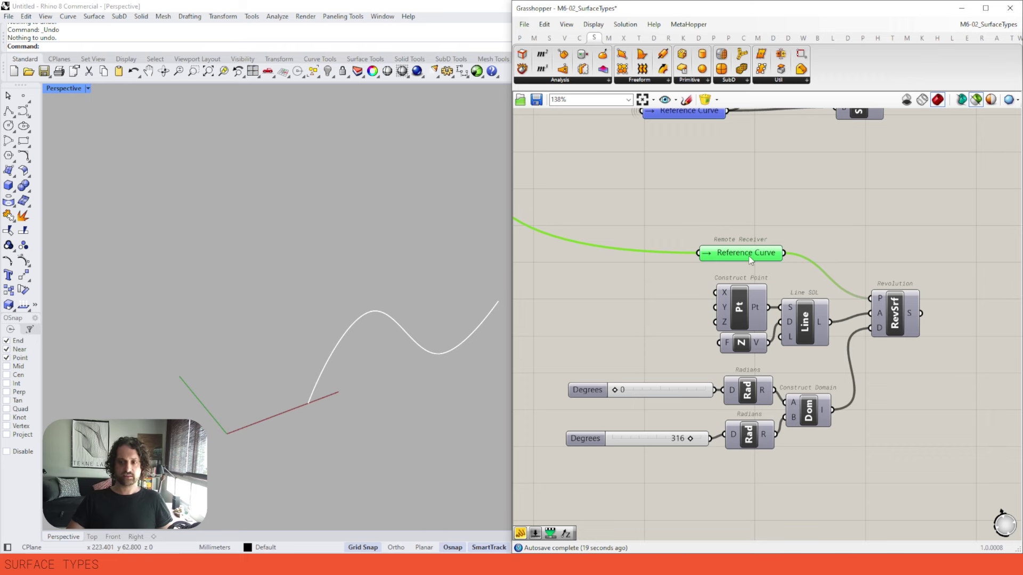
shift+click(810, 326)
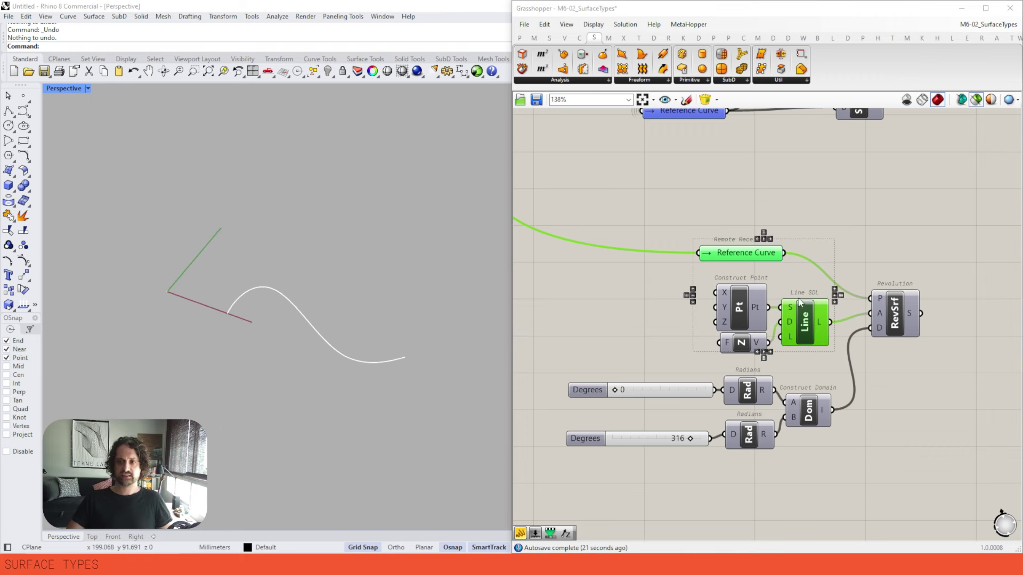
shift+click(907, 318)
shift+right_drag(291, 240, 371, 253)
scroll(410, 229, down, 3)
Try a partial revolution with the end angle at 205 degrees and the start angle at 59 degrees
drag(693, 439, 668, 440)
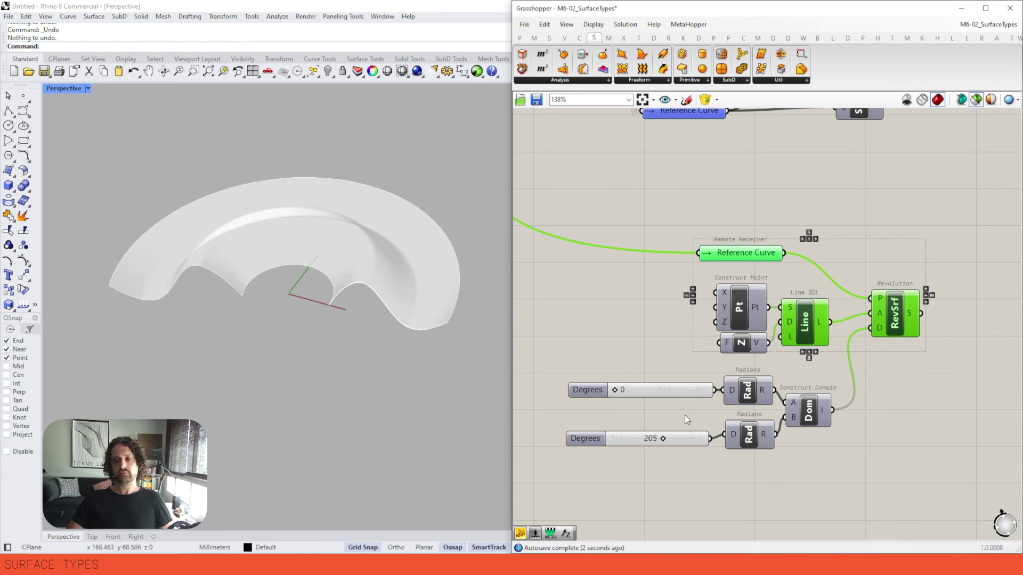
mouse_move(879, 331)
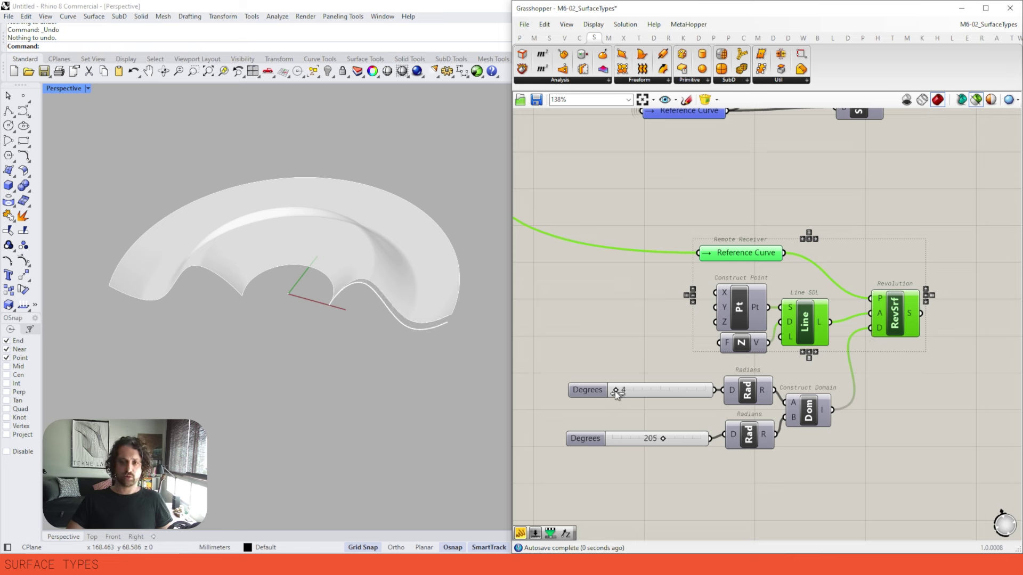
drag(615, 391, 630, 390)
scroll(749, 442, up, 3)
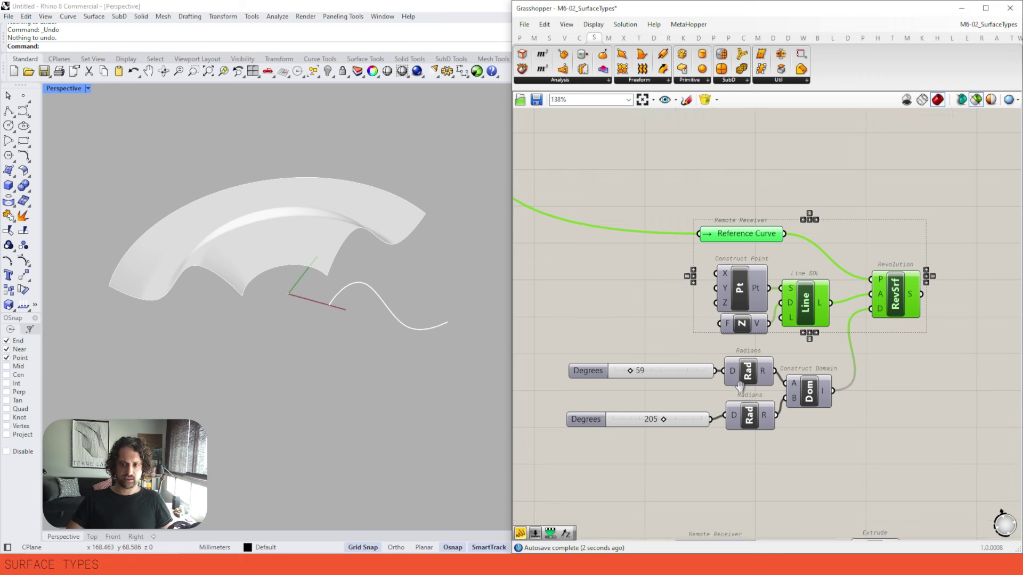
scroll(768, 360, down, 1)
scroll(768, 360, down, 2)
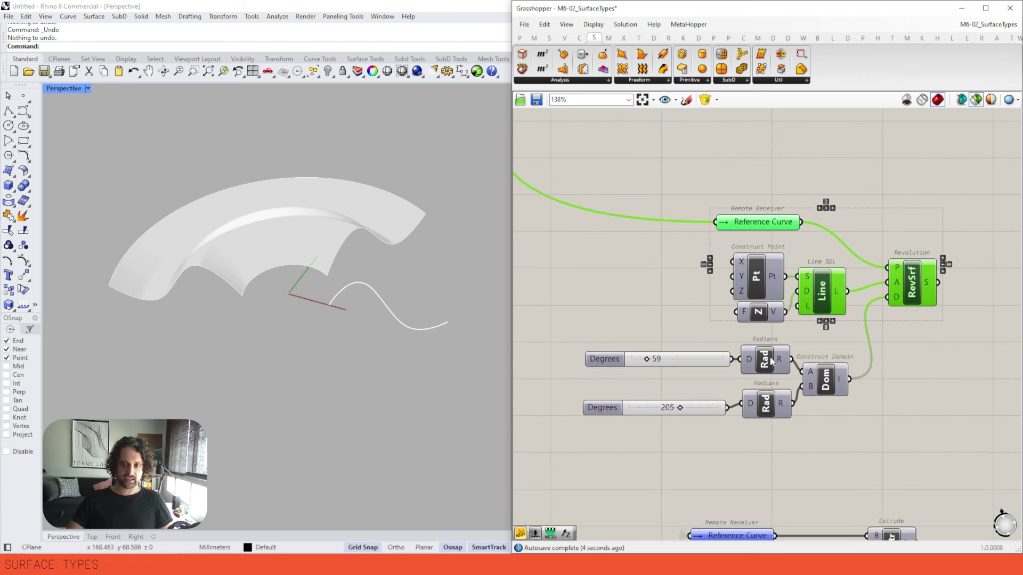
Set the revolution's start angle to 0 degrees and its end angle to 360 degrees
mouse_move(647, 362)
mouse_down()
mouse_move(673, 362)
mouse_move(631, 360)
mouse_up()
drag(681, 408, 706, 415)
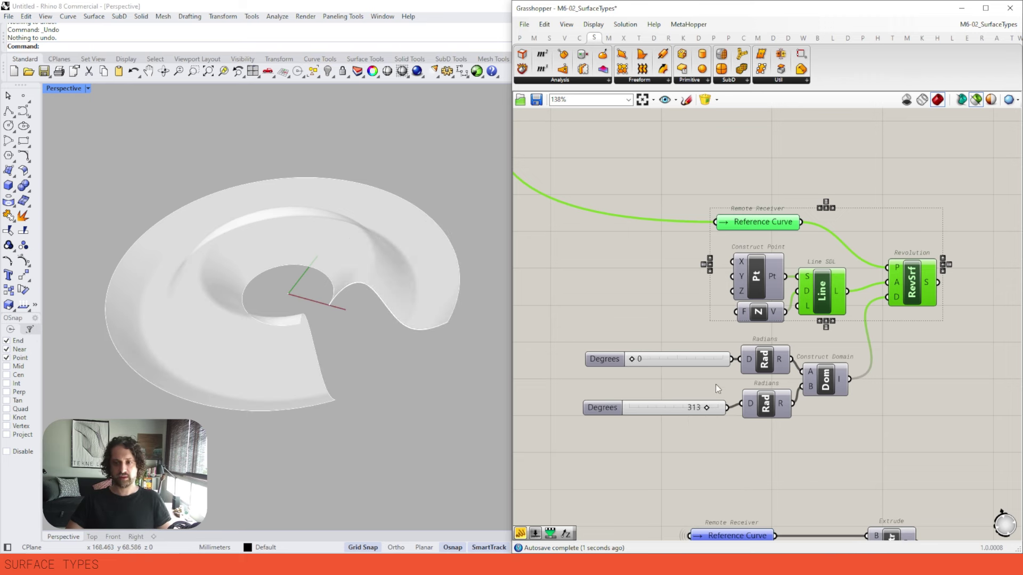
right_drag(746, 366, 731, 354)
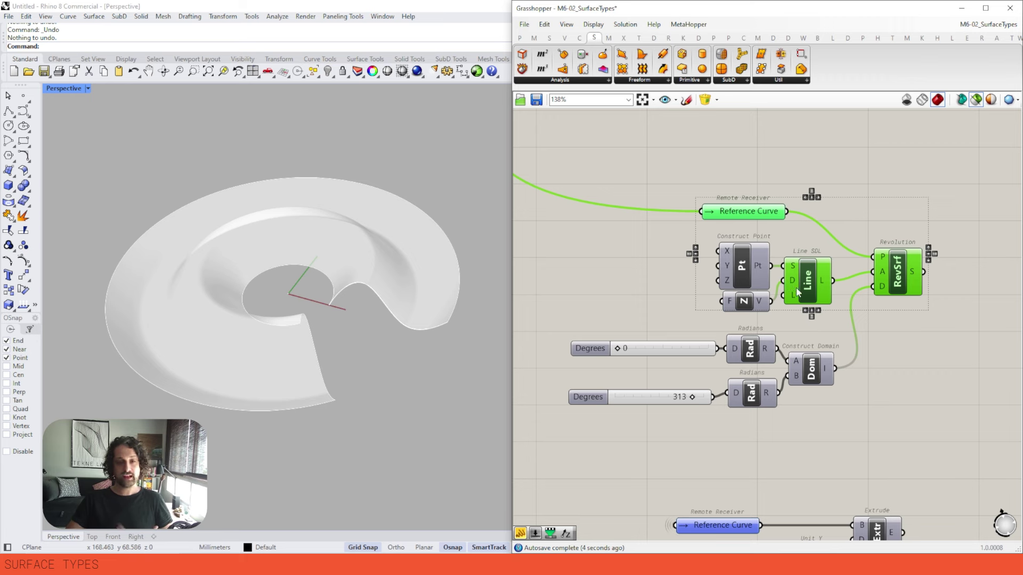
right_drag(644, 321, 648, 324)
mouse_move(697, 400)
mouse_down()
mouse_move(682, 400)
mouse_move(708, 400)
mouse_up()
Go to the Extrude example and preview the Reference Curve, then together with its extrusion along Y
right_drag(844, 515, 855, 280)
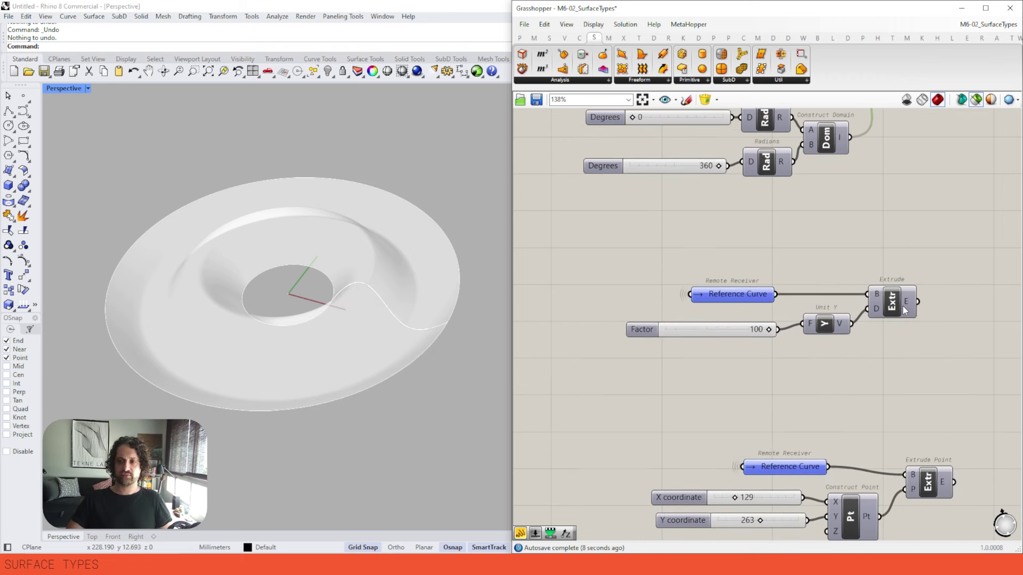
click(900, 301)
click(752, 301)
right_drag(290, 263, 454, 293)
shift+right_drag(453, 293, 320, 288)
scroll(349, 285, up, 6)
right_drag(757, 301, 768, 303)
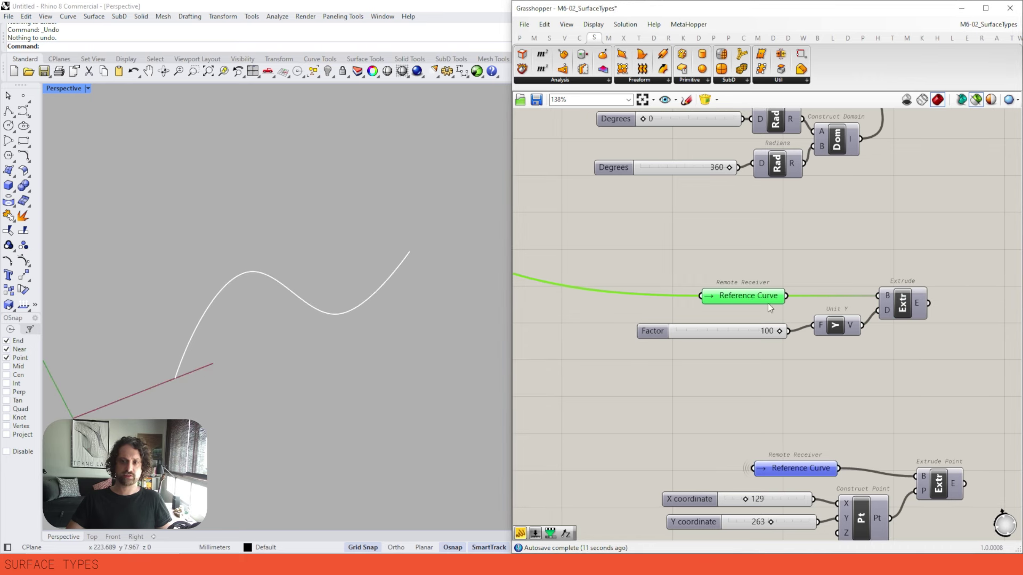
shift+click(901, 306)
right_drag(341, 287, 351, 285)
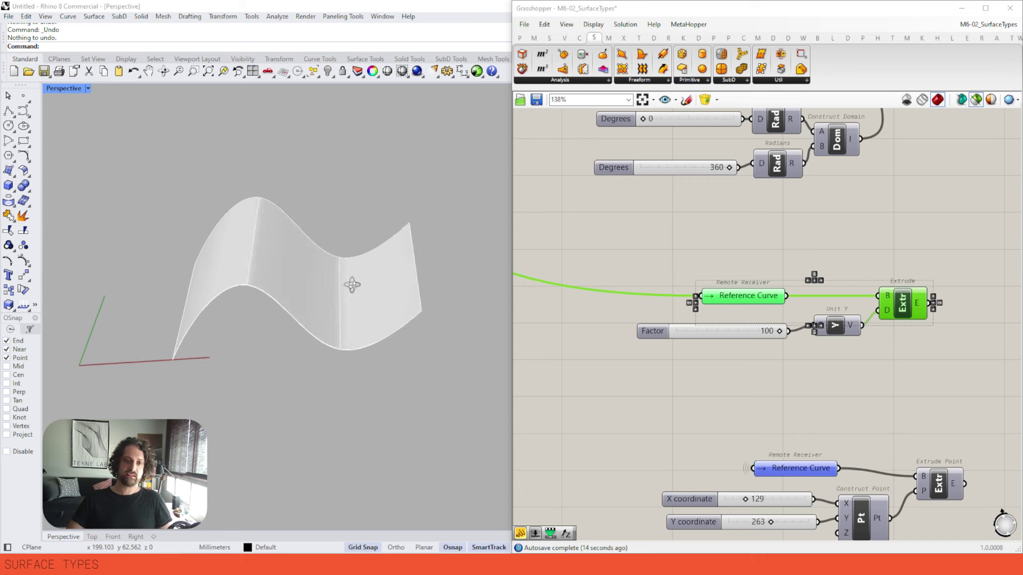
Set the Extrude example's Unit Y factor to 95 and preview the Reference Curve and the extruded surface in turn
mouse_move(779, 333)
mouse_down()
mouse_move(703, 337)
mouse_move(772, 337)
mouse_up()
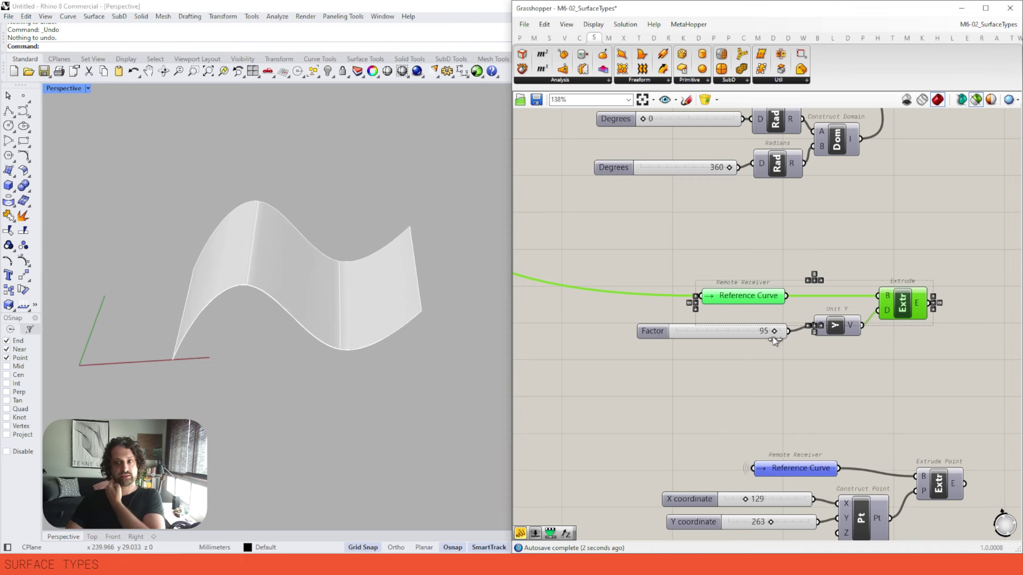
scroll(773, 337, up, 3)
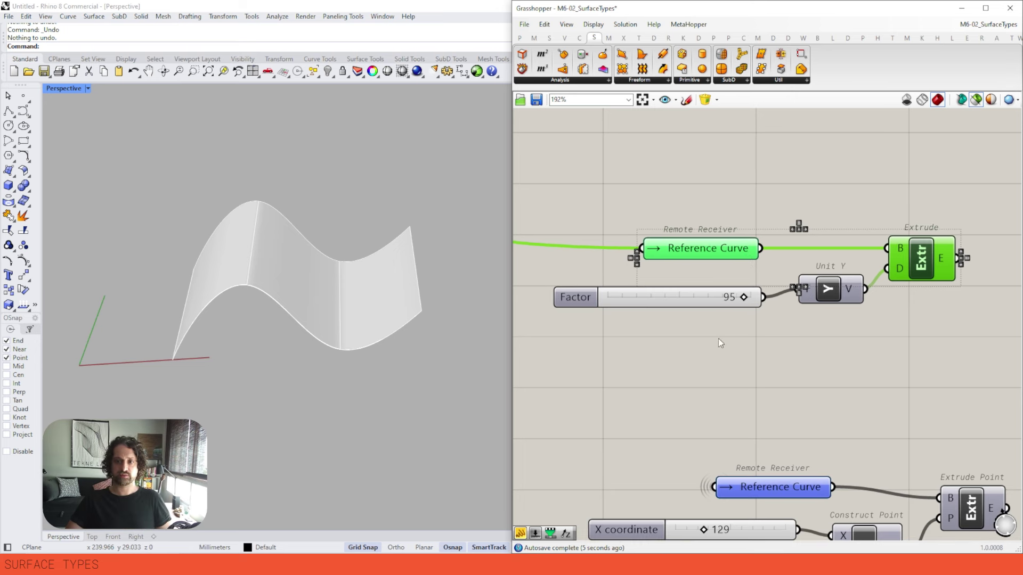
click(727, 252)
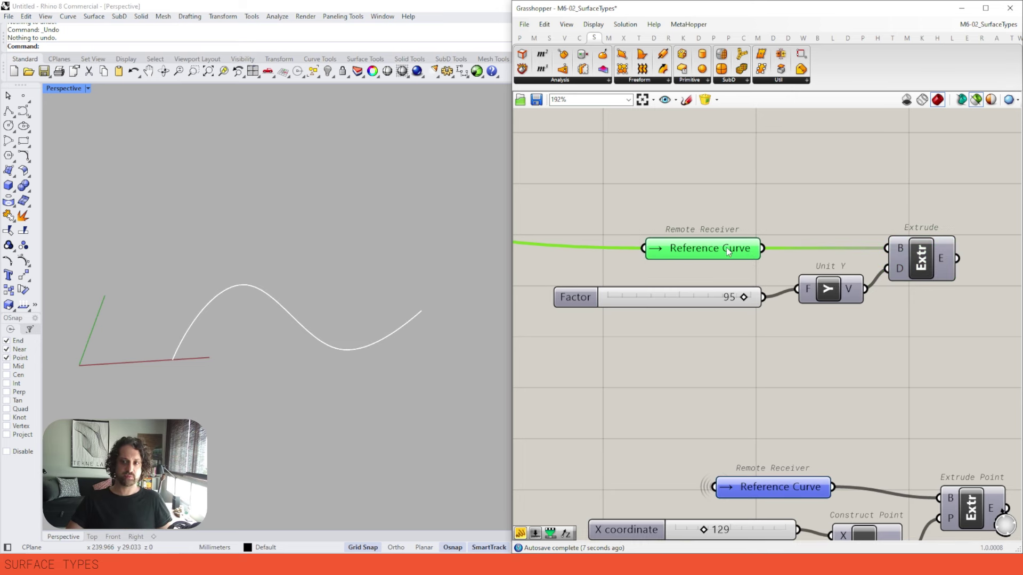
scroll(890, 264, down, 1)
mouse_move(881, 192)
right_down()
mouse_move(879, 225)
mouse_move(876, 187)
right_up()
click(915, 269)
Go to the Extrude Point example and preview the Reference Curve, the surface and the constructed target point
right_drag(878, 403, 853, 284)
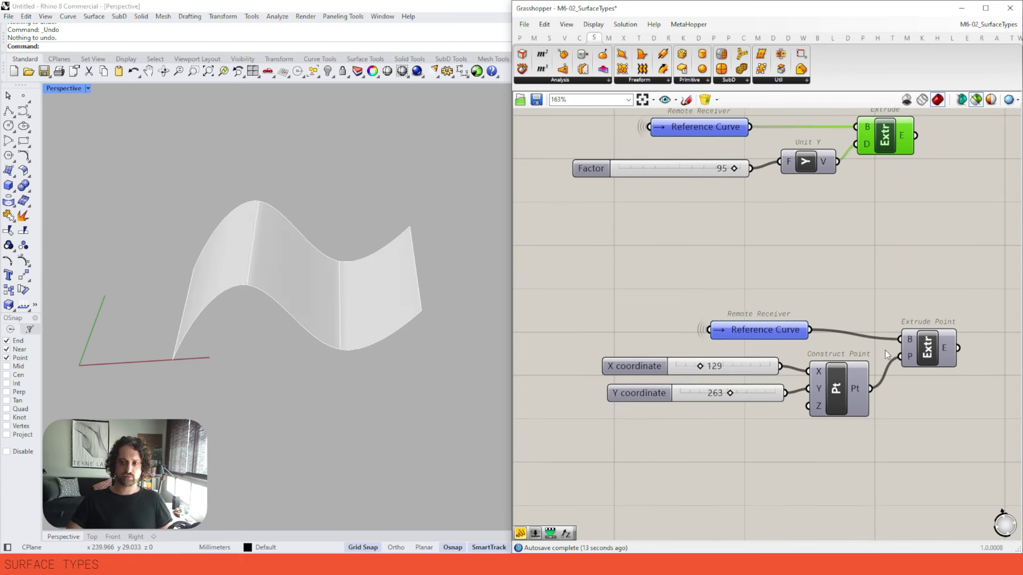
click(755, 331)
shift+click(931, 348)
right_drag(341, 224, 423, 223)
shift+click(855, 390)
right_drag(353, 268, 369, 294)
Select the constructed point with its coordinate sliders and add the Extrude Point surface to the preview
drag(899, 449, 766, 366)
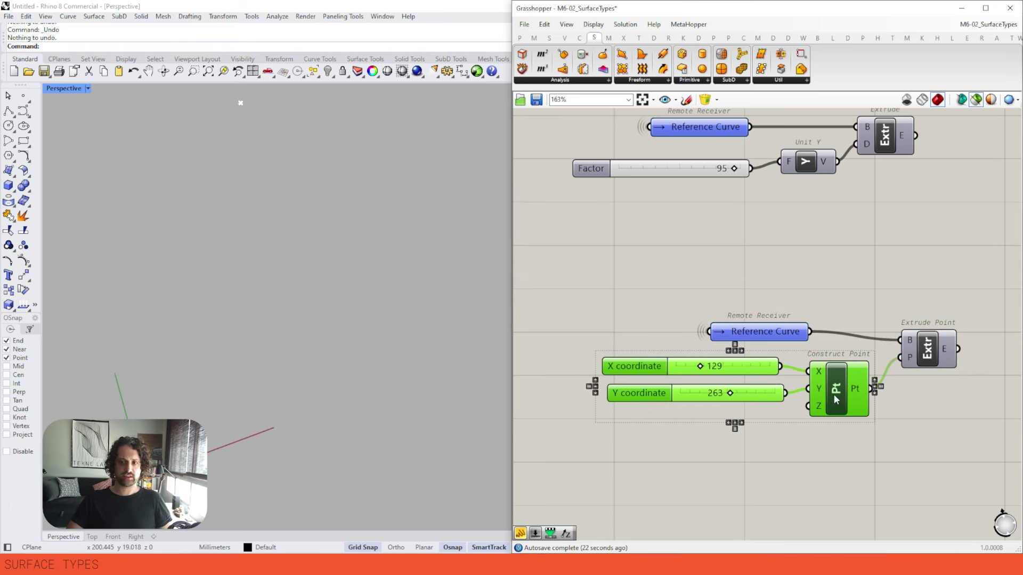
shift+right_drag(313, 282, 322, 315)
shift+click(927, 349)
mouse_move(331, 247)
right_down()
mouse_move(277, 192)
mouse_move(321, 245)
right_up()
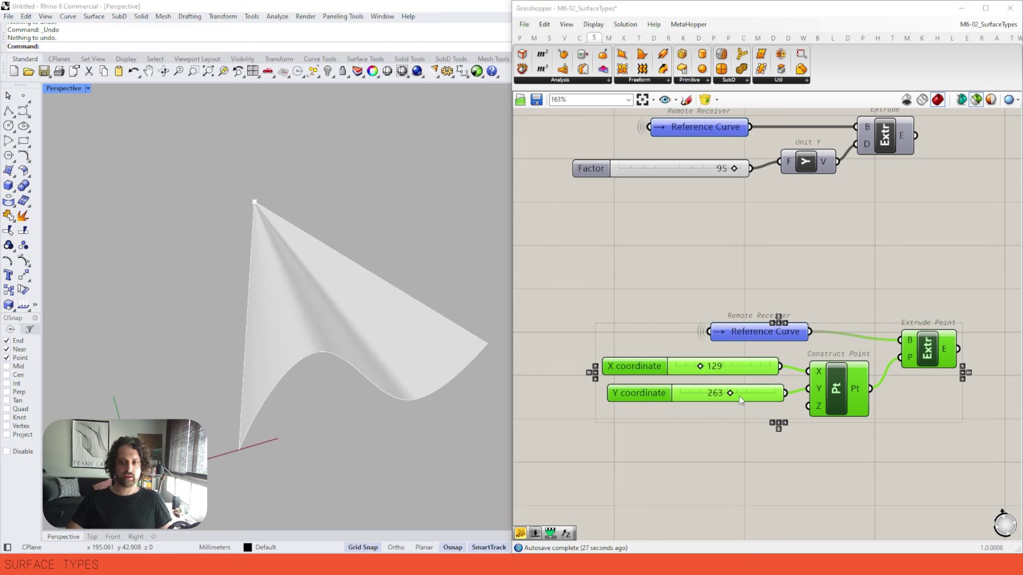
Move the Extrude Point target by setting its Y coordinate to 283 and its X coordinate to 52
mouse_move(734, 395)
mouse_down()
mouse_move(711, 395)
mouse_move(711, 369)
mouse_move(688, 369)
mouse_move(735, 394)
mouse_up()
right_drag(316, 337, 326, 293)
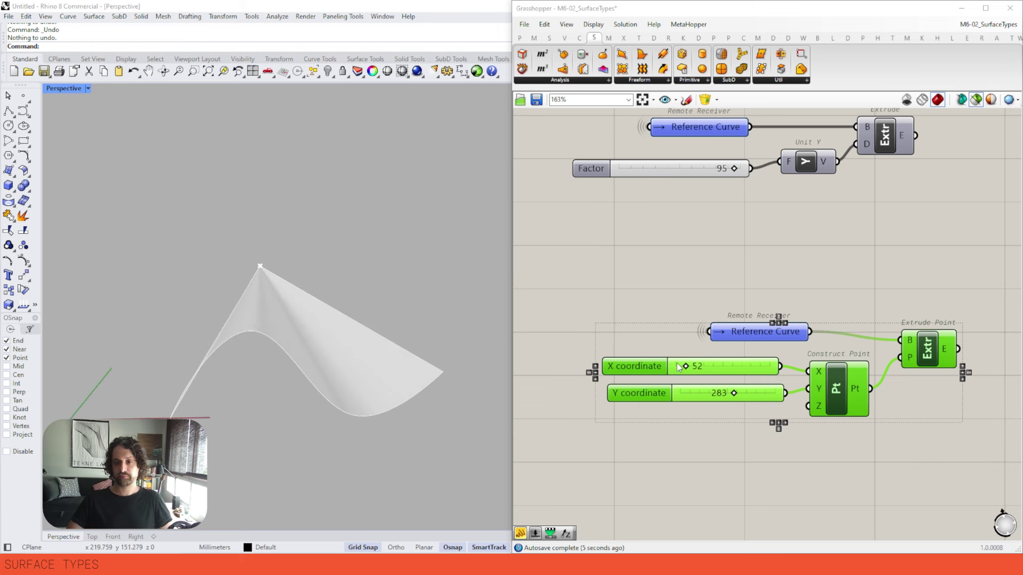
right_drag(413, 333, 427, 337)
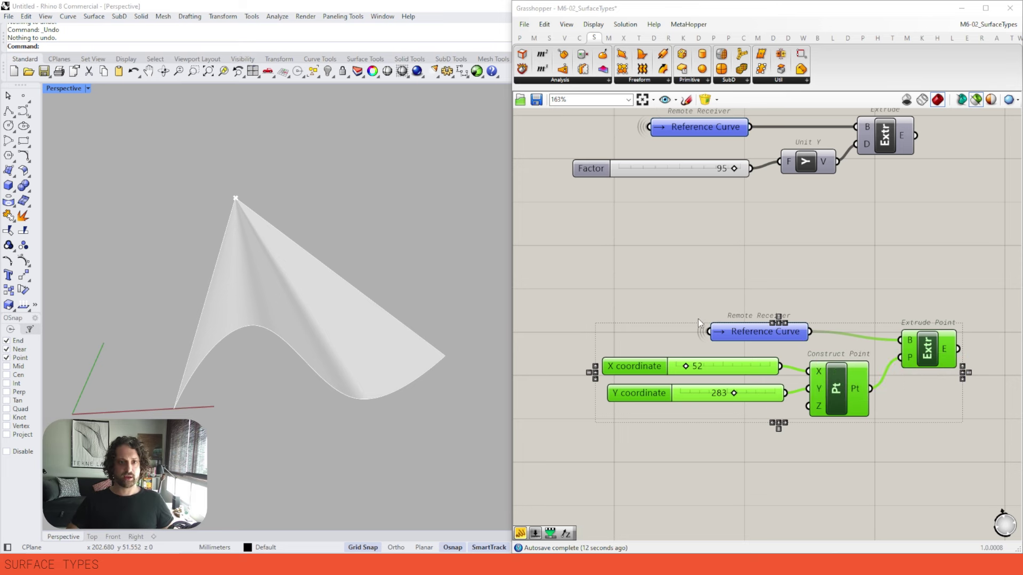
right_drag(905, 353, 870, 266)
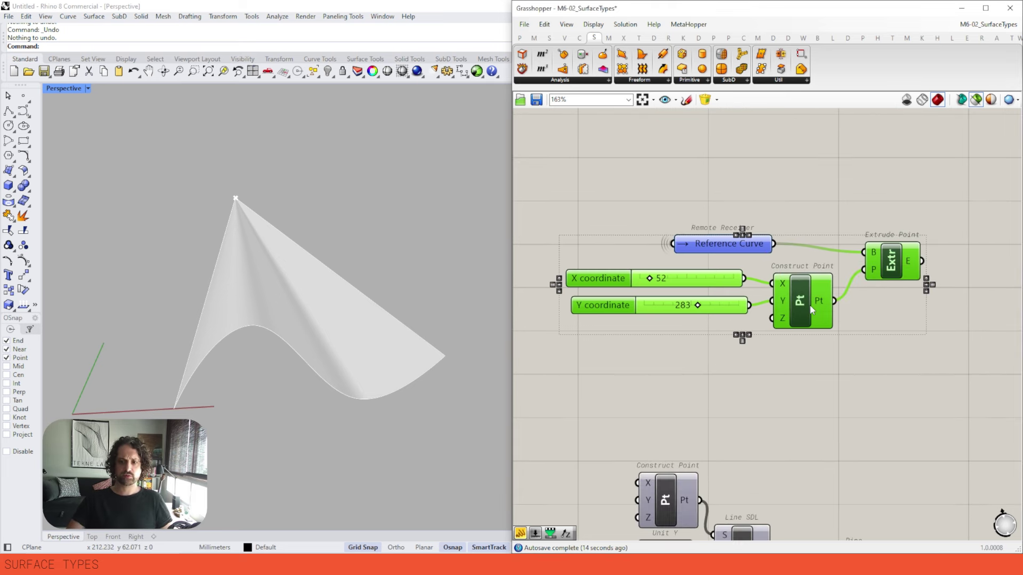
Go to the Pipe example and preview the pipe surface
scroll(794, 279, down, 3)
right_drag(762, 369, 728, 249)
scroll(735, 291, up, 3)
click(893, 369)
right_drag(253, 290, 361, 312)
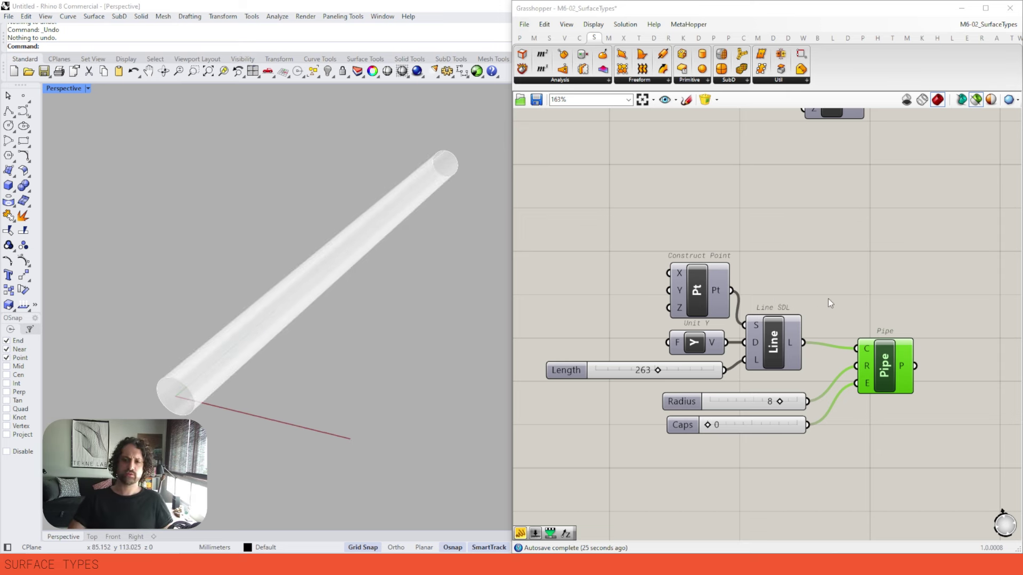
Add a panel beside the Pipe component and connect the Pipe output to it
right_drag(926, 345, 896, 344)
double_click(931, 309)
text(//)
key(Return)
drag(858, 308, 885, 364)
right_drag(893, 316, 834, 294)
drag(846, 295, 886, 291)
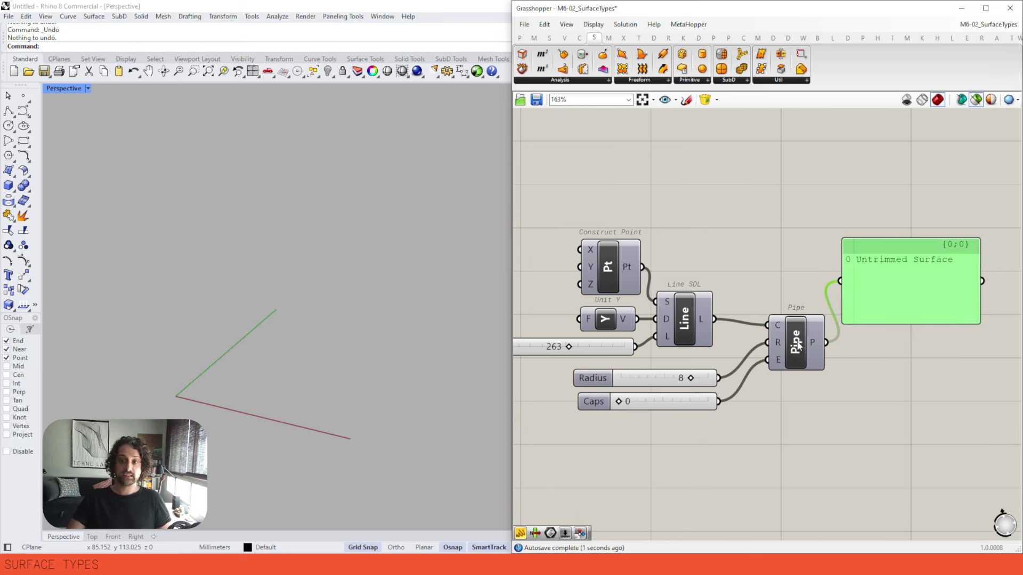
Preview the pipe again and look through the primitive surface components, including Cylinder
click(796, 342)
right_drag(796, 342, 870, 337)
right_drag(372, 294, 405, 250)
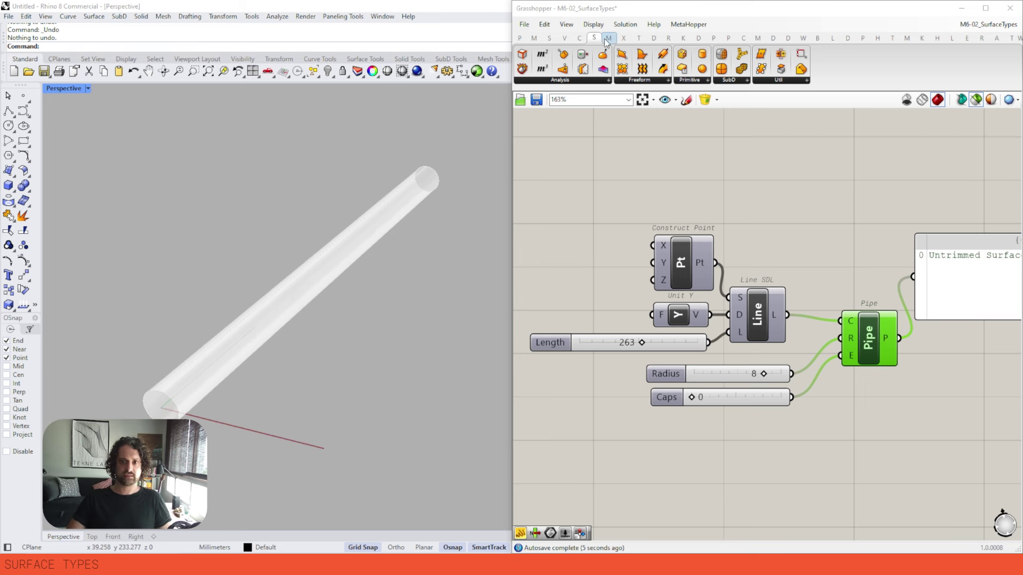
click(702, 80)
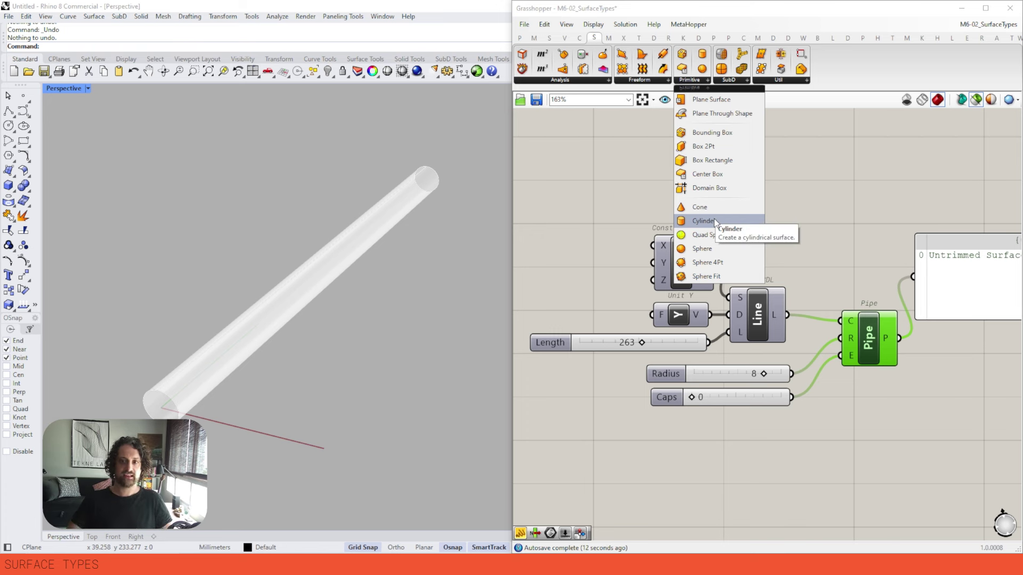
click(835, 181)
Preview the pipe's base line and its constructed start point, and set the line's Length to 171
click(753, 323)
click(763, 233)
drag(763, 233, 604, 353)
click(693, 262)
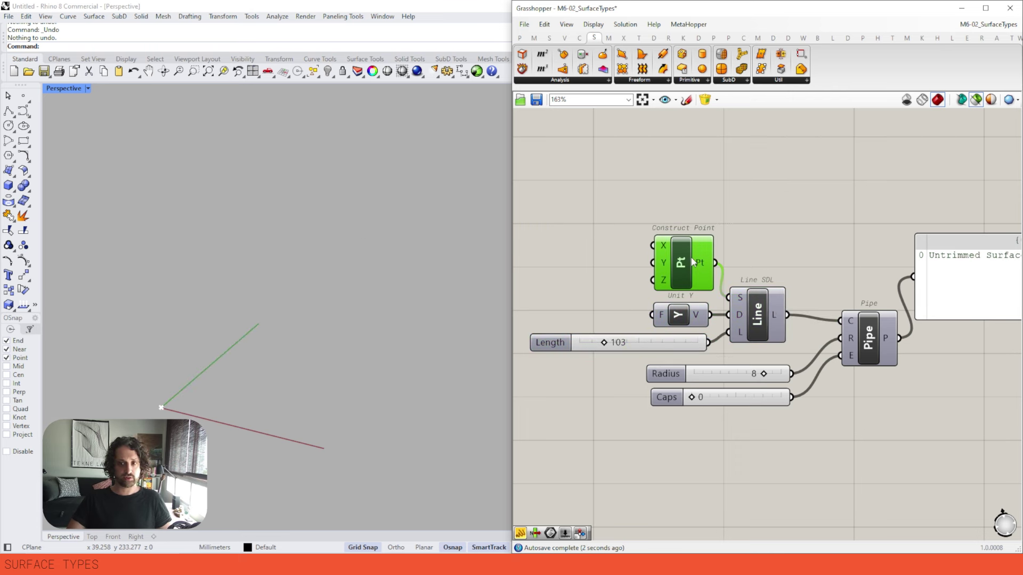
drag(691, 270, 685, 269)
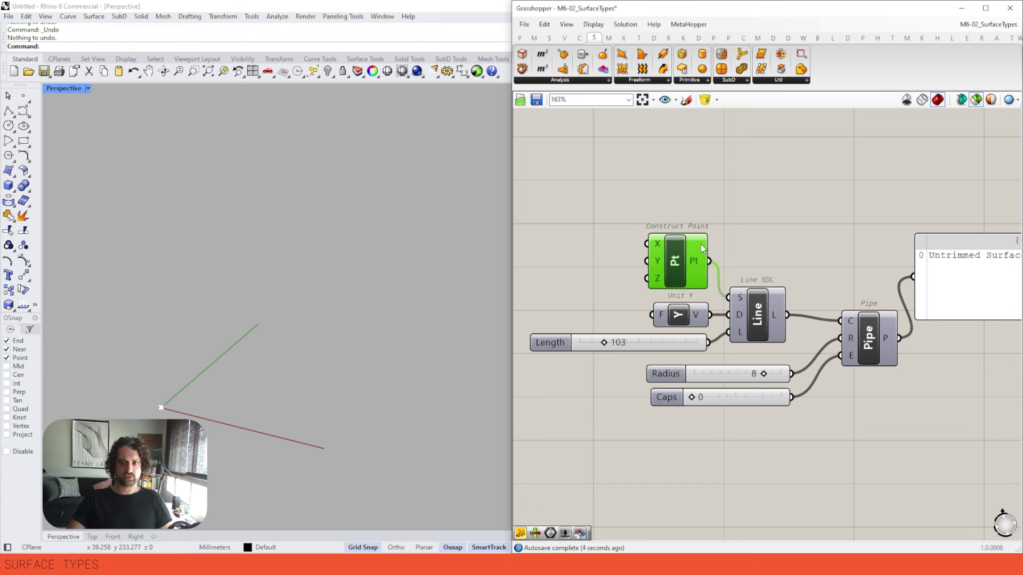
click(762, 316)
drag(602, 343, 605, 343)
mouse_move(606, 342)
mouse_down()
mouse_move(635, 343)
mouse_move(622, 343)
mouse_up()
Preview the base line and the pipe in turn, and inspect the pipe's open end
click(757, 316)
click(868, 339)
right_drag(770, 254, 752, 209)
right_drag(380, 271, 367, 307)
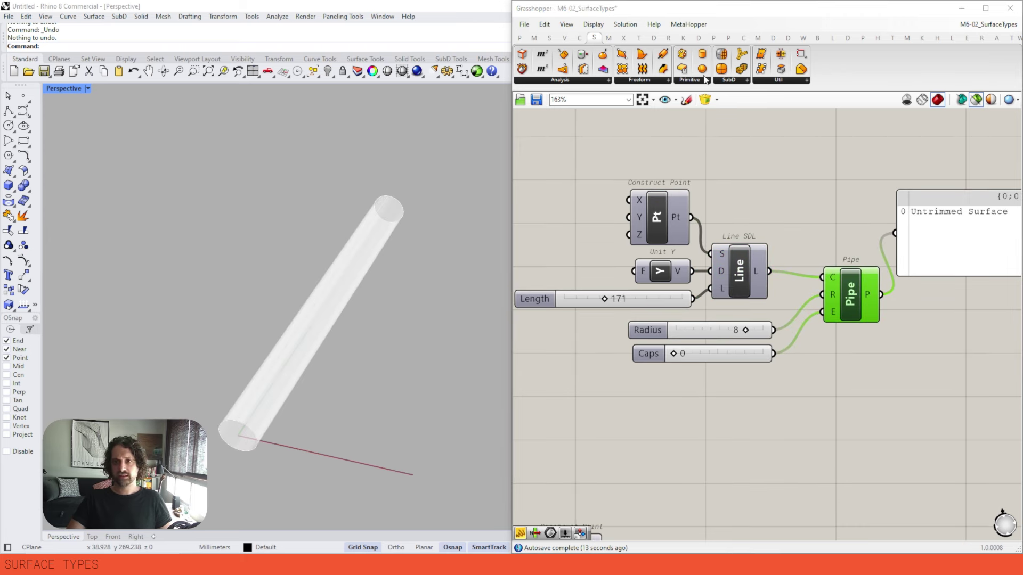
mouse_move(746, 330)
mouse_down()
mouse_move(713, 330)
mouse_move(763, 331)
mouse_move(719, 331)
mouse_move(744, 331)
mouse_up()
right_drag(904, 232, 843, 243)
right_drag(394, 355, 289, 400)
scroll(223, 354, up, 4)
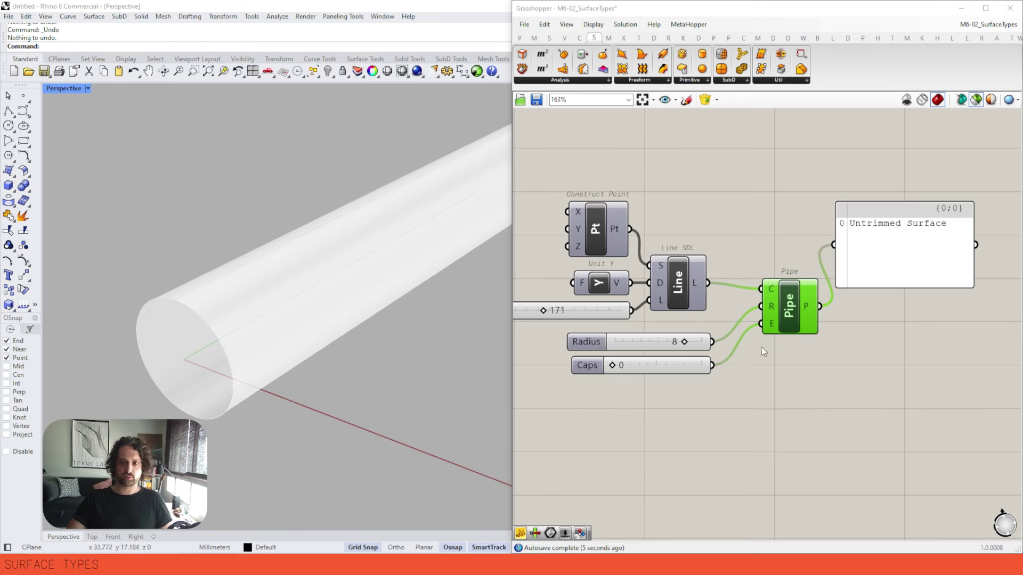
Read the cap types accepted by the Pipe's Caps input and look straight through the uncapped pipe
scroll(761, 347, up, 4)
mouse_move(805, 329)
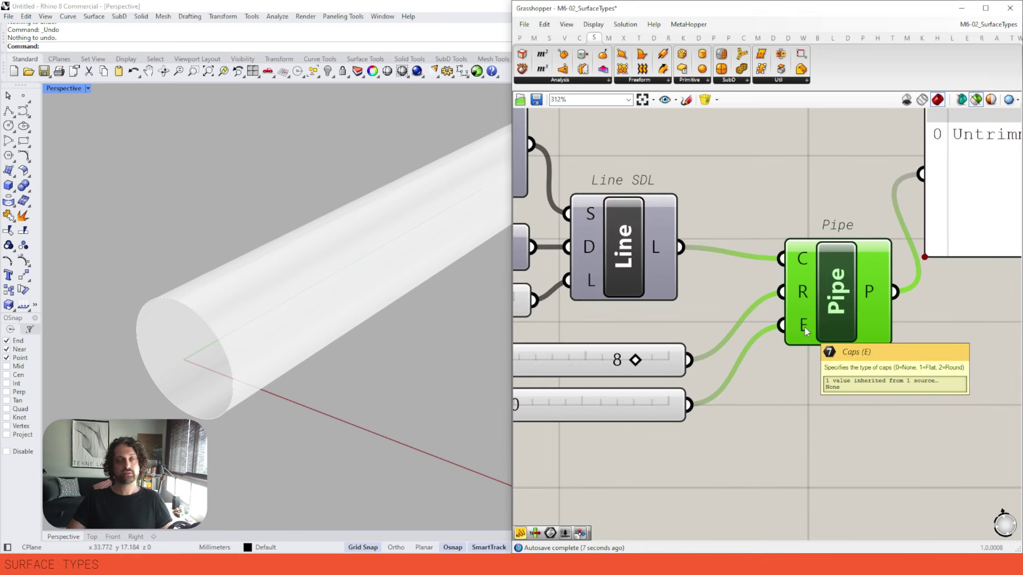
scroll(805, 331, down, 3)
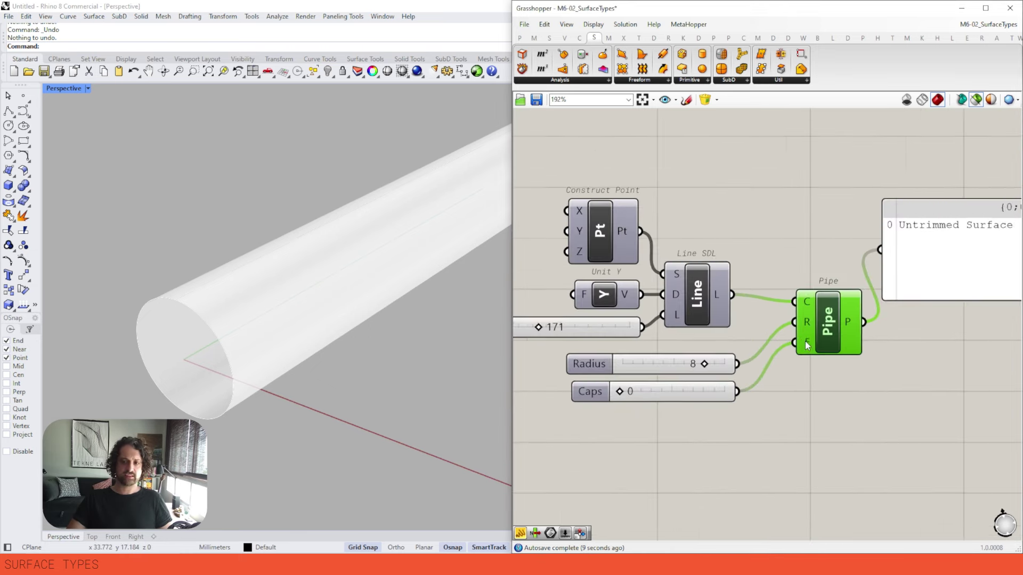
scroll(807, 345, up, 2)
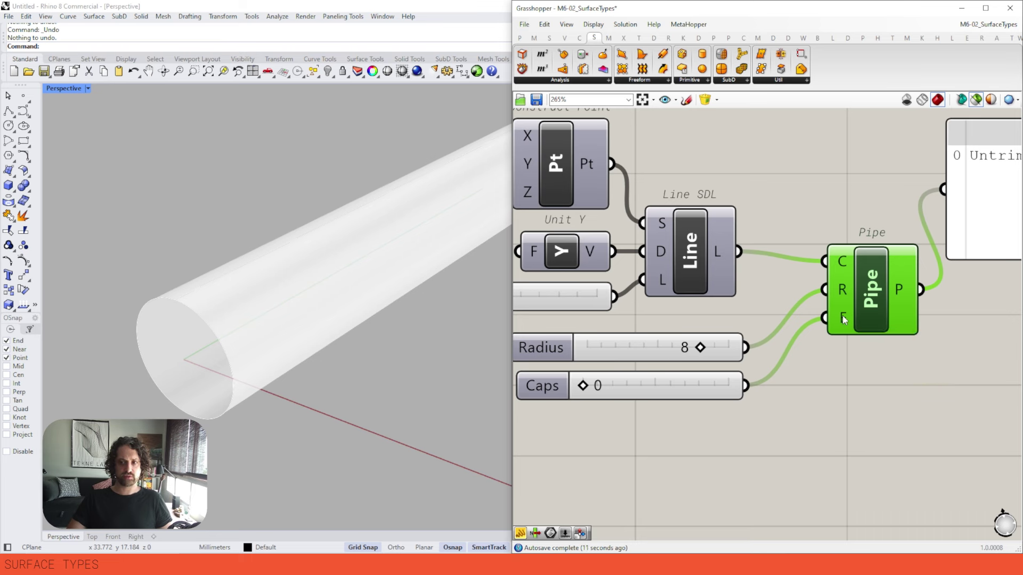
right_drag(221, 341, 312, 271)
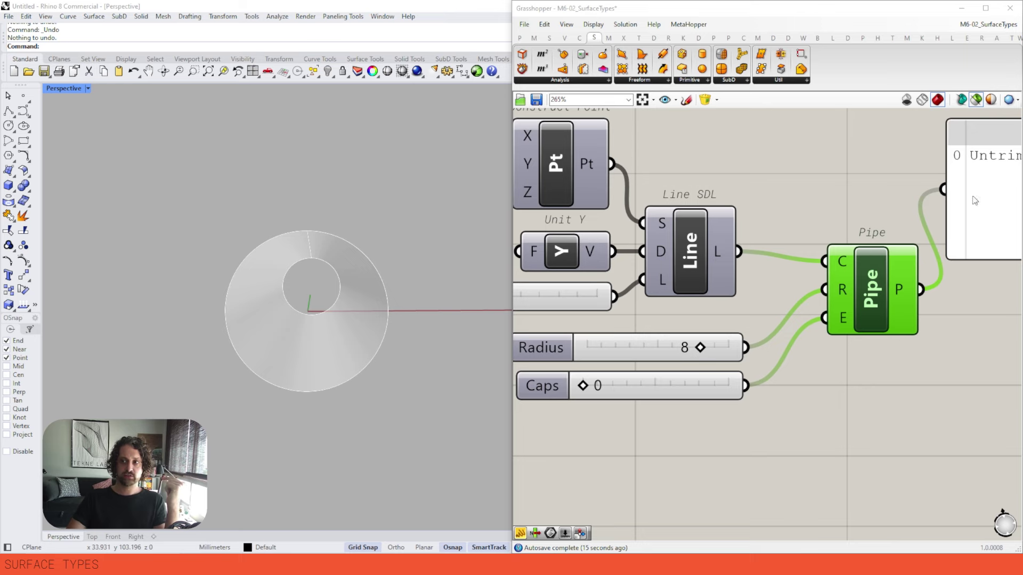
scroll(975, 200, down, 3)
scroll(923, 198, up, 2)
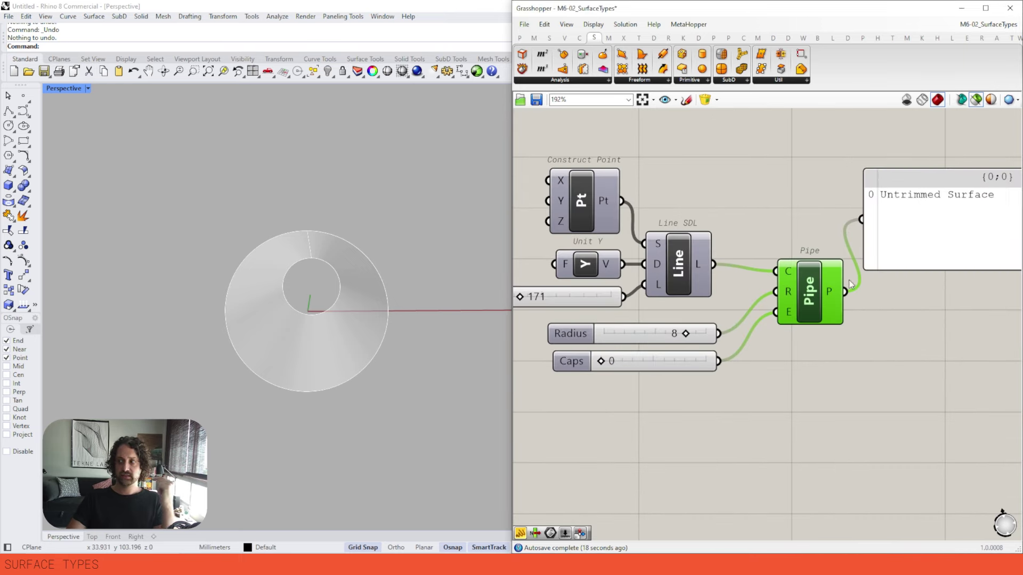
Set the Pipe's Caps value to 1 and inspect the flat end caps
drag(603, 362, 612, 361)
right_drag(351, 203, 217, 322)
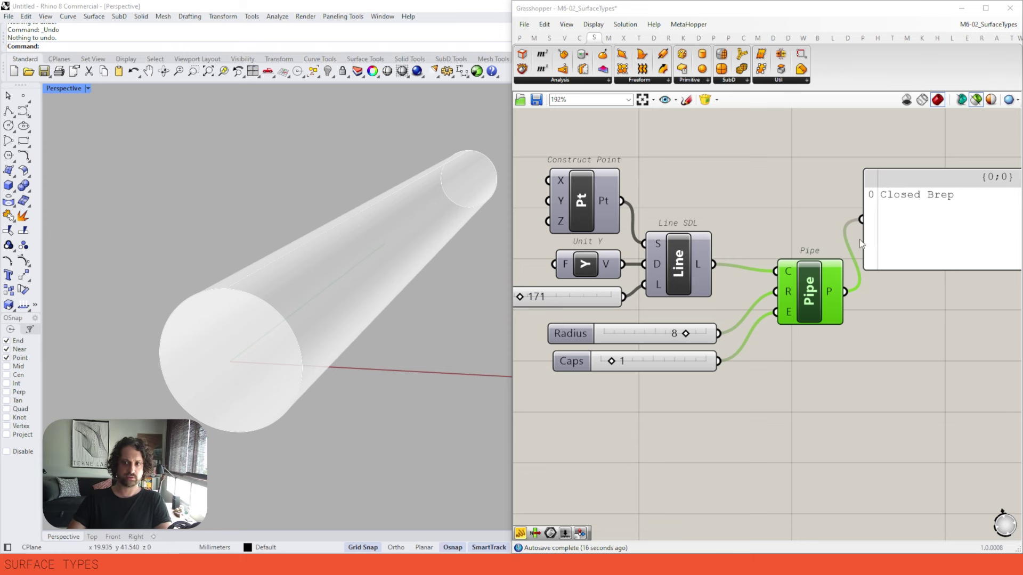
scroll(852, 237, down, 2)
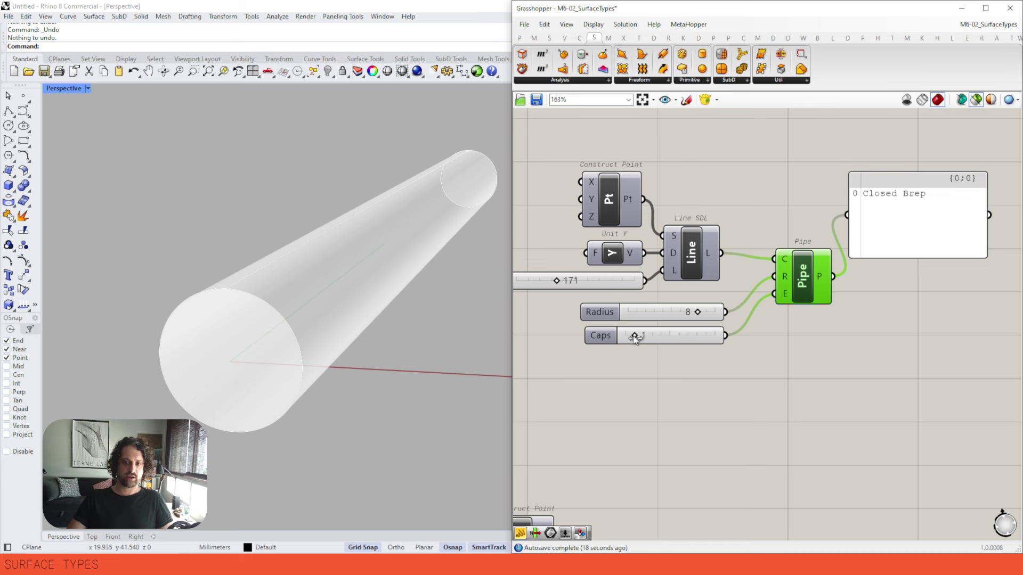
Set the Pipe's Caps value to 2, inspect the rounded ends, and return Caps to 0
drag(635, 337, 642, 337)
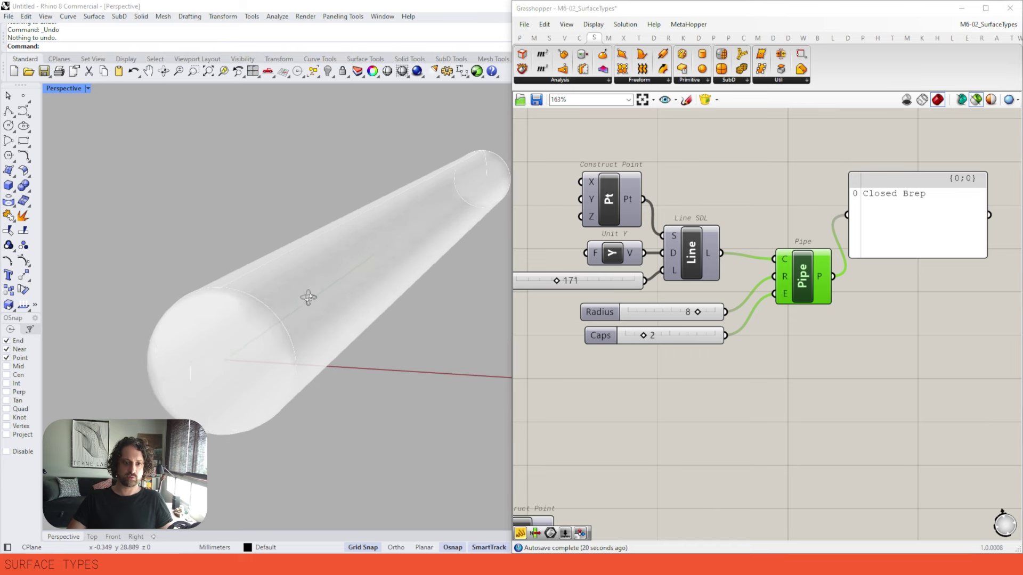
right_drag(308, 297, 346, 293)
scroll(275, 290, up, 4)
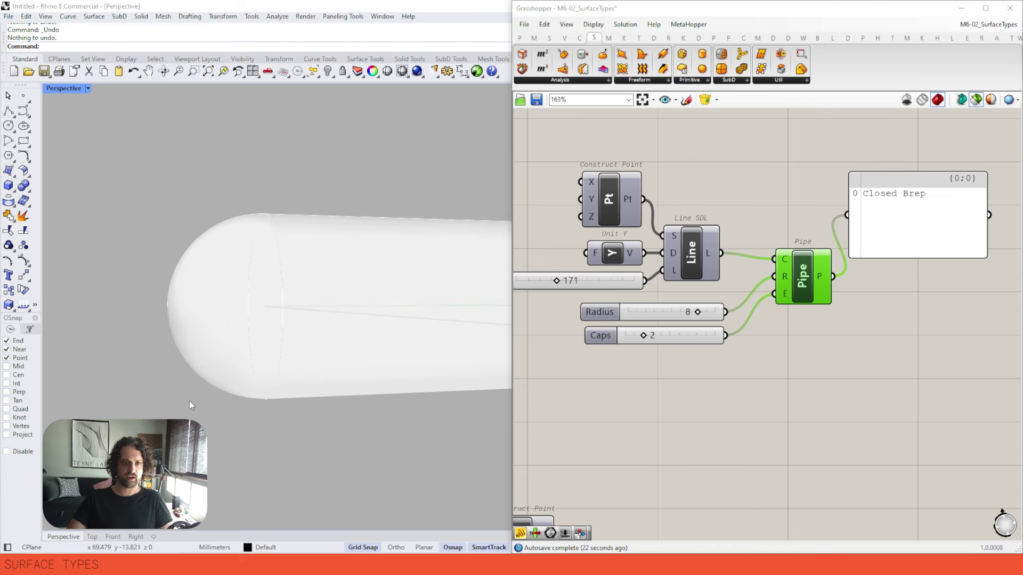
right_drag(251, 224, 271, 272)
right_drag(724, 275, 710, 318)
right_drag(871, 246, 809, 244)
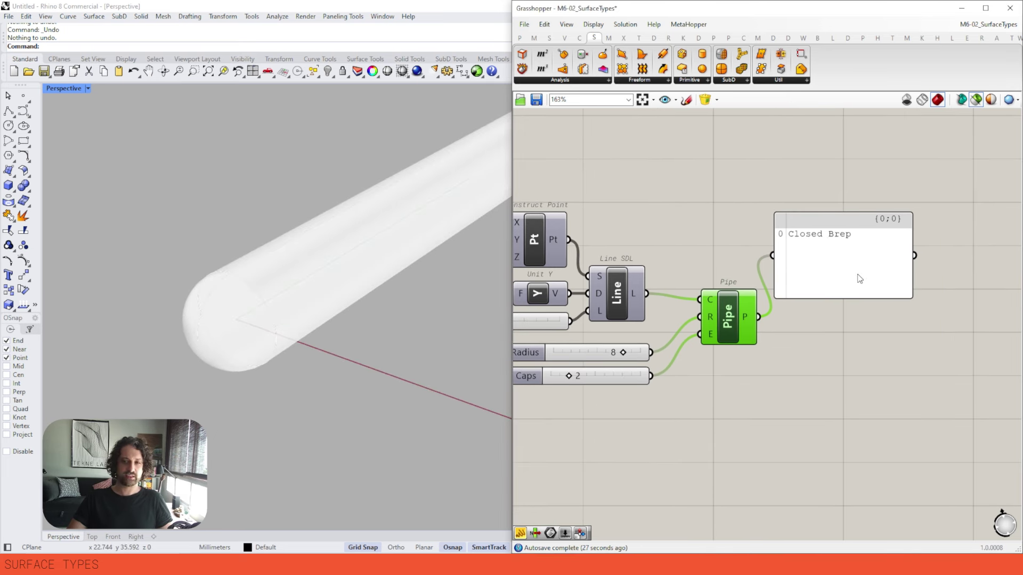
drag(569, 376, 554, 377)
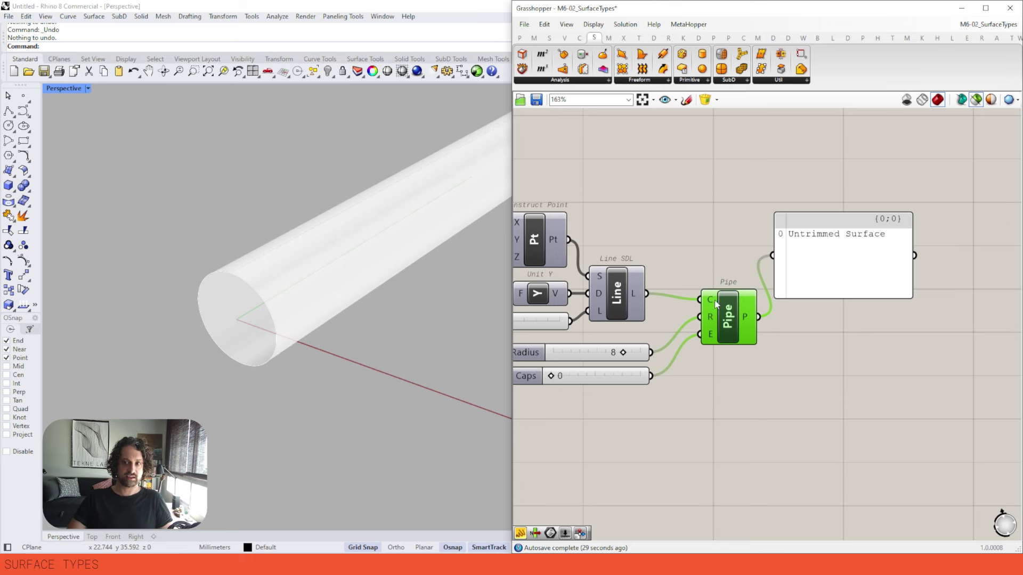
right_drag(324, 269, 365, 252)
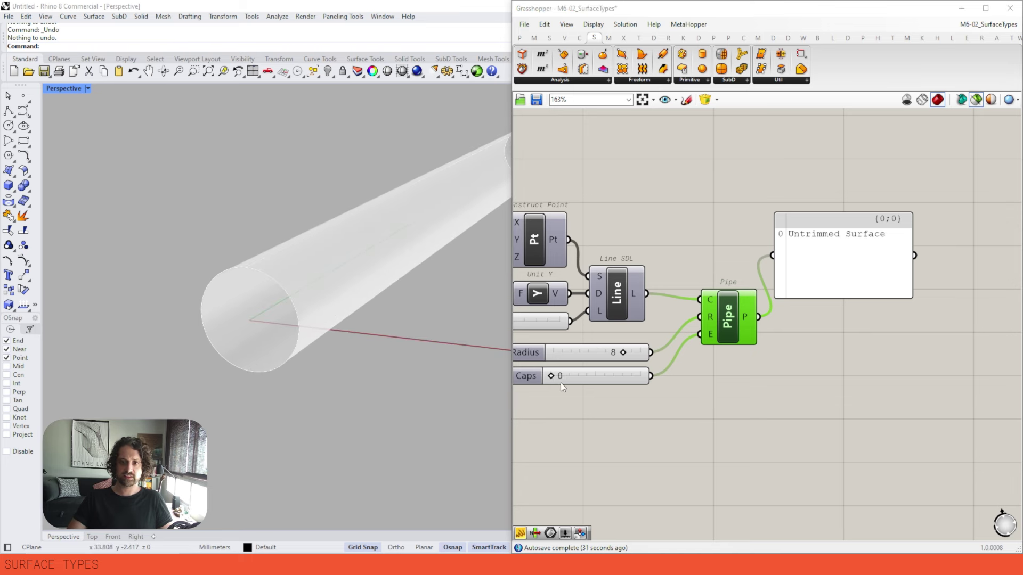
double_click(773, 362)
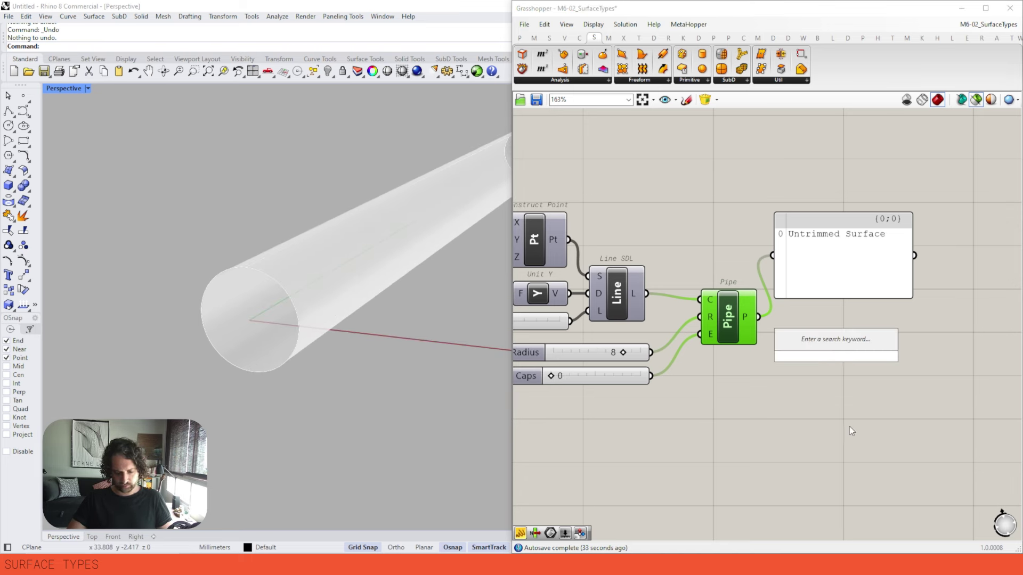
text(brep)
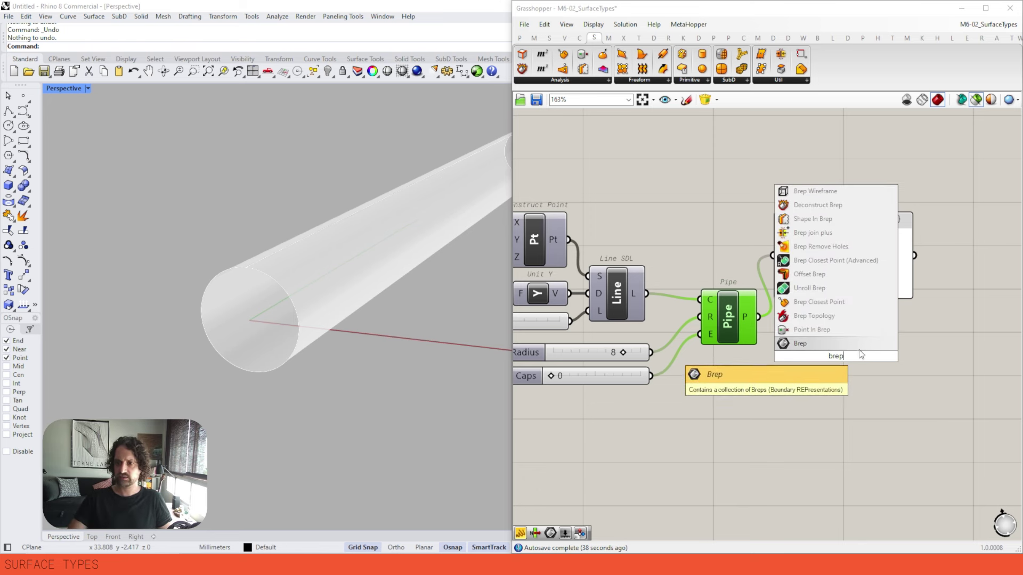
key(Return)
Add a Deconstruct Brep component below the panel and connect the Pipe output to its Brep input
double_click(835, 354)
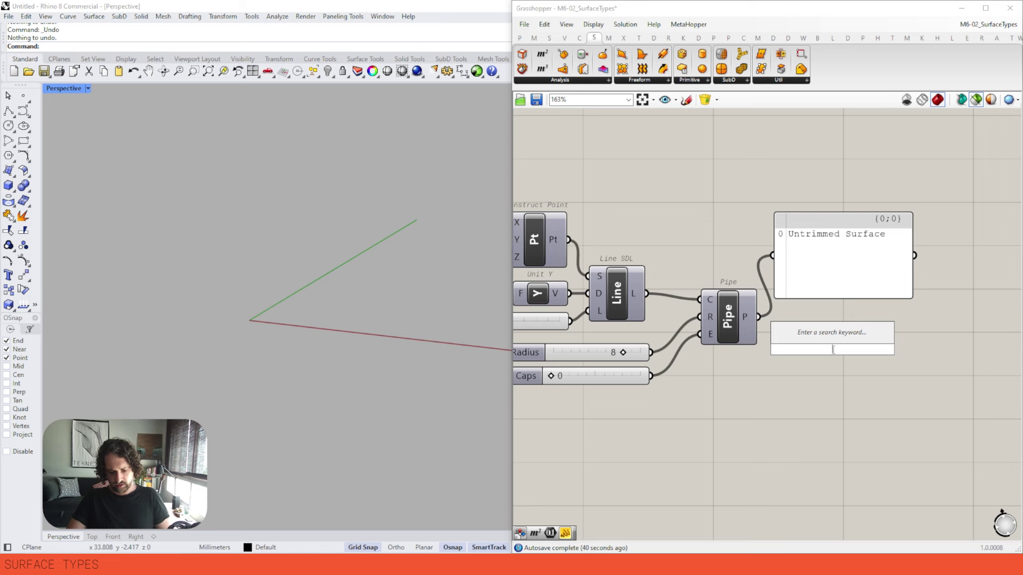
text(brep)
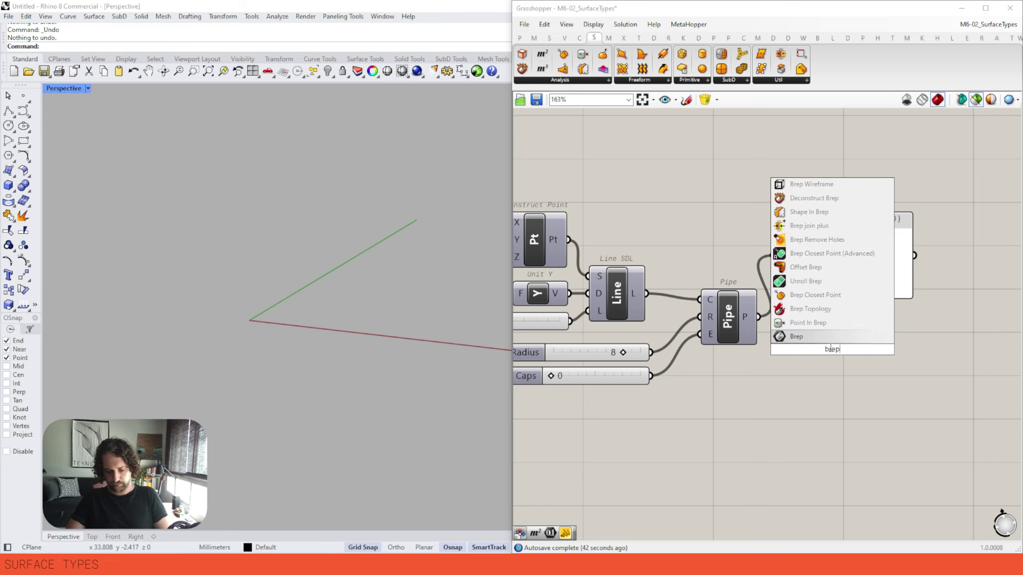
click(834, 199)
right_drag(821, 361, 754, 364)
drag(757, 255, 761, 222)
drag(752, 359, 753, 360)
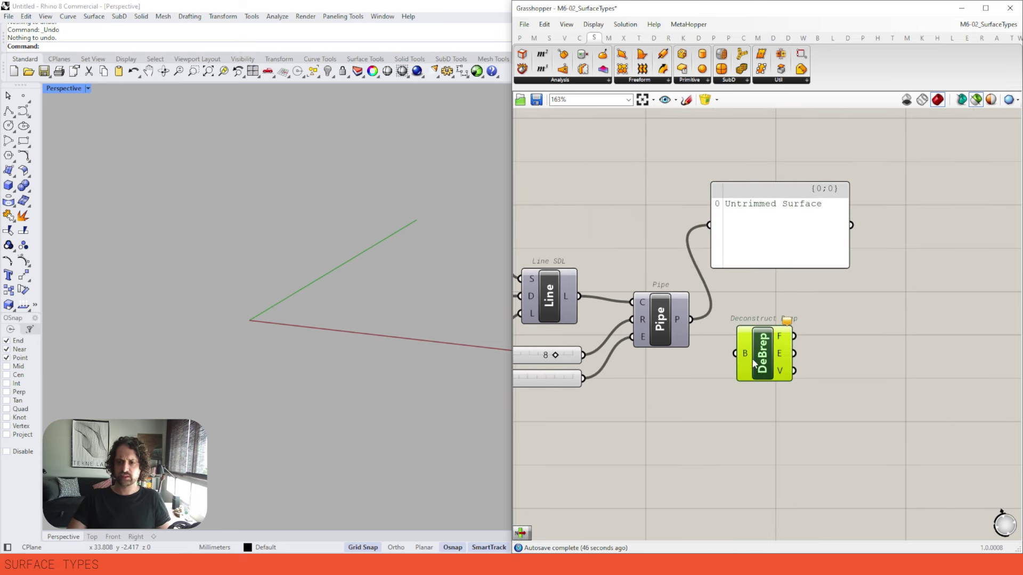
drag(692, 323, 735, 353)
double_click(730, 418)
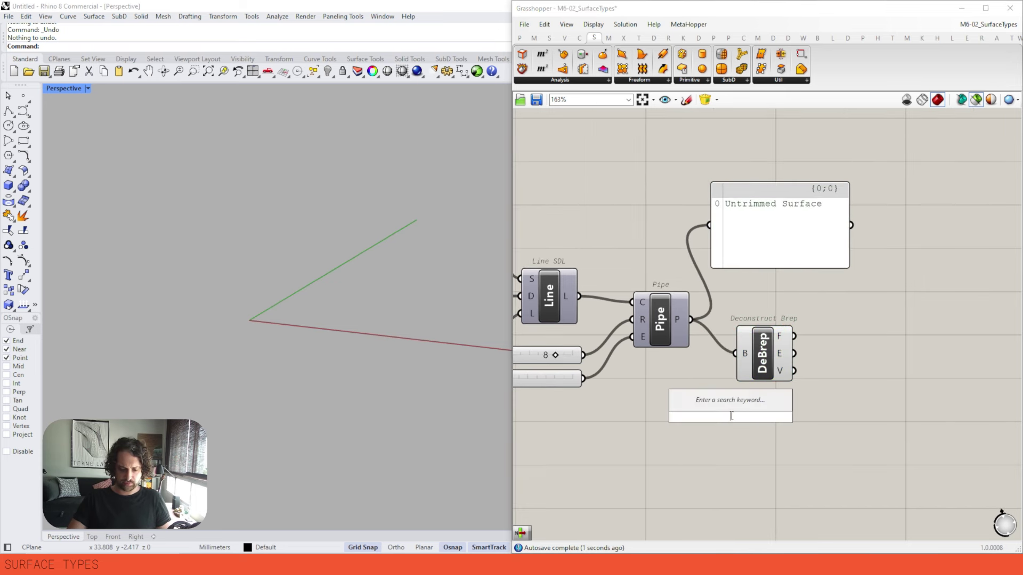
text(deb)
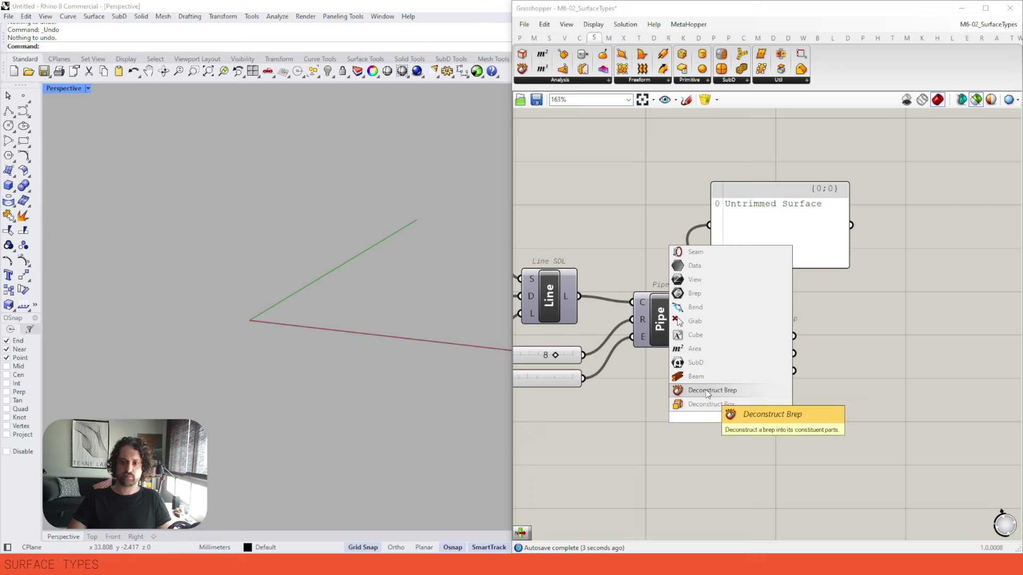
Connect the panel to Deconstruct Brep's Vertices output instead of the Pipe, and preview the deconstructed pipe
right_drag(829, 306, 886, 293)
drag(822, 336, 803, 313)
right_drag(838, 227, 782, 224)
drag(783, 224, 777, 295)
drag(810, 253, 857, 286)
drag(776, 314, 815, 265)
drag(850, 272, 871, 300)
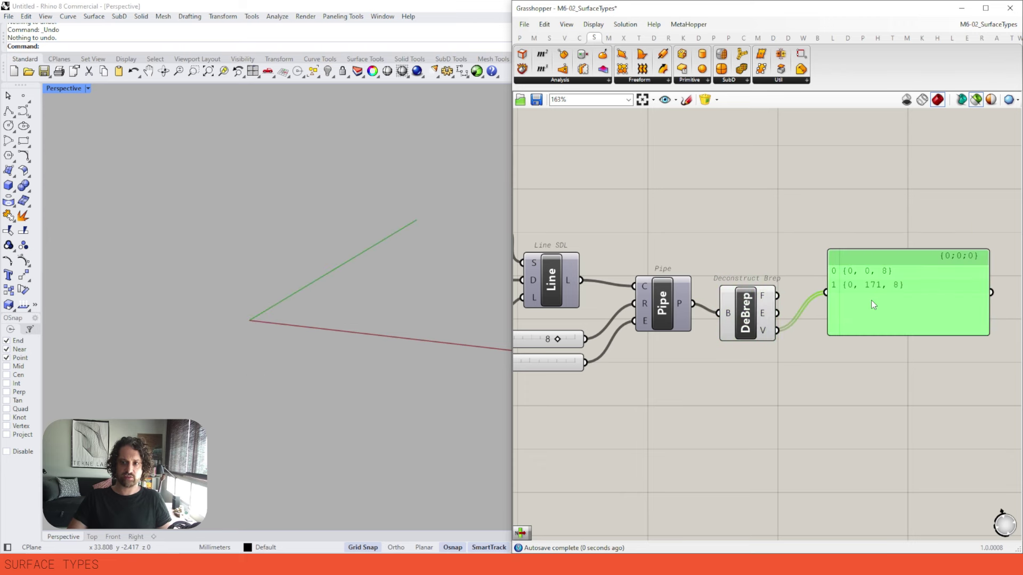
click(755, 321)
scroll(763, 315, down, 1)
right_drag(683, 265, 725, 236)
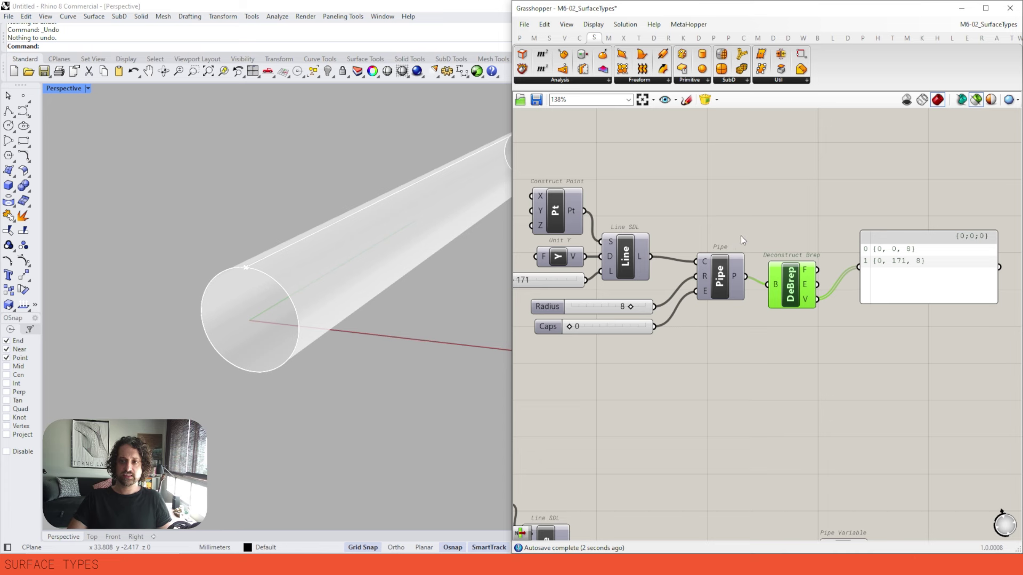
Switch the panel to Deconstruct Brep's Faces output, setting the Pipe's Caps to 1 and back to 0
drag(570, 327, 573, 329)
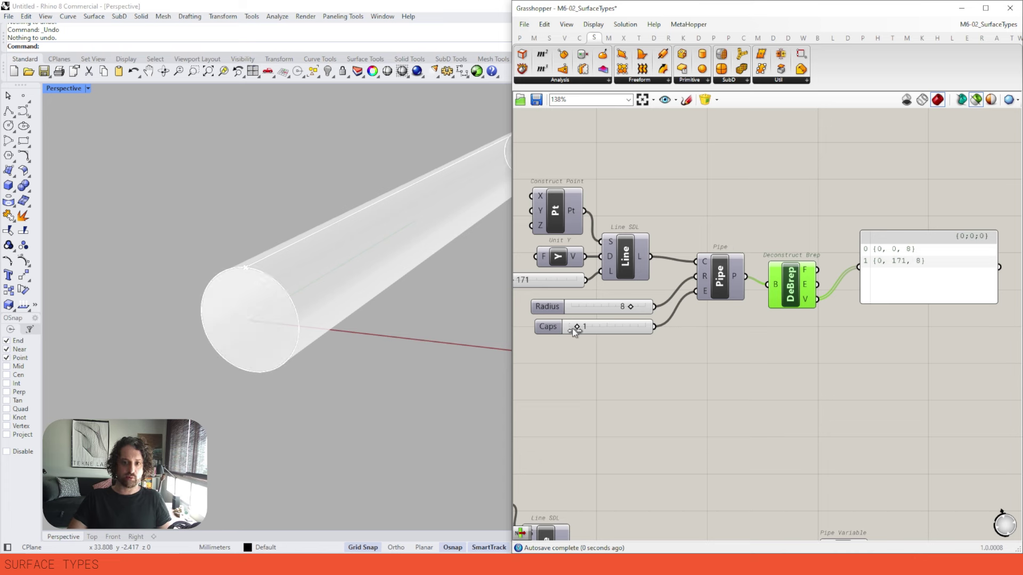
drag(856, 268, 817, 269)
drag(577, 327, 569, 326)
right_drag(316, 264, 435, 260)
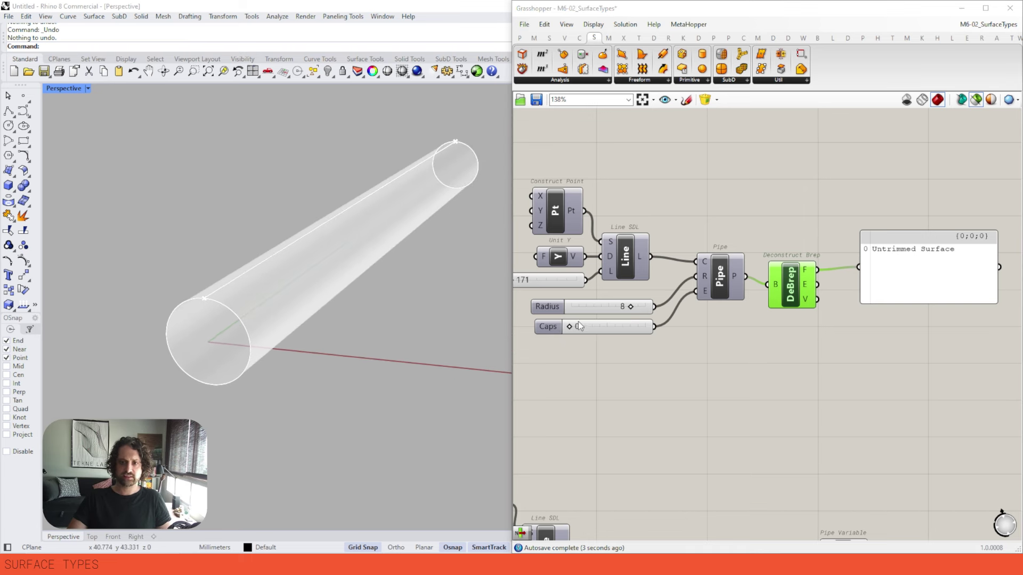
Set the Pipe's Caps value to 1 and examine the capped pipe's listed faces
drag(570, 328, 574, 331)
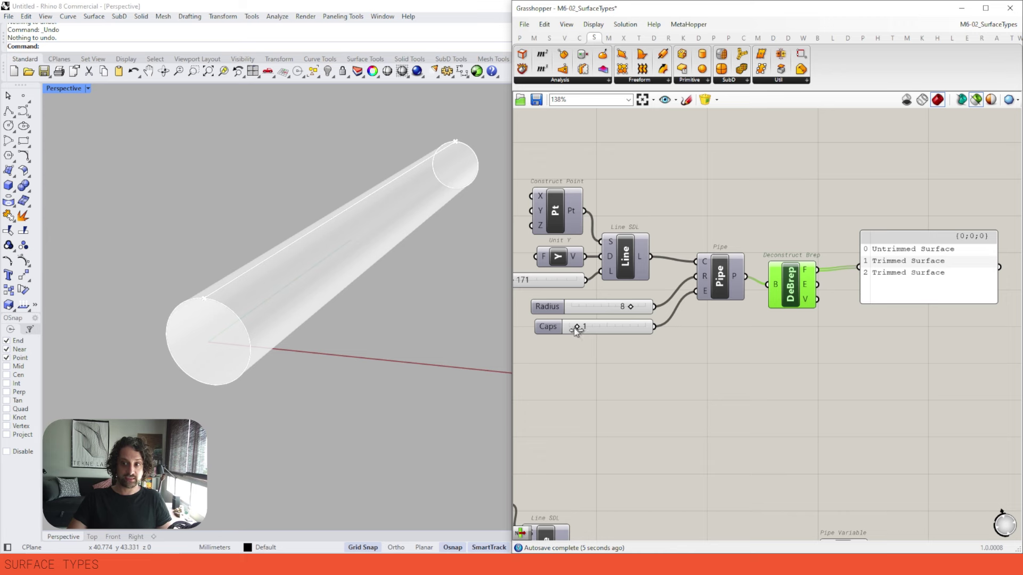
right_drag(287, 384, 264, 310)
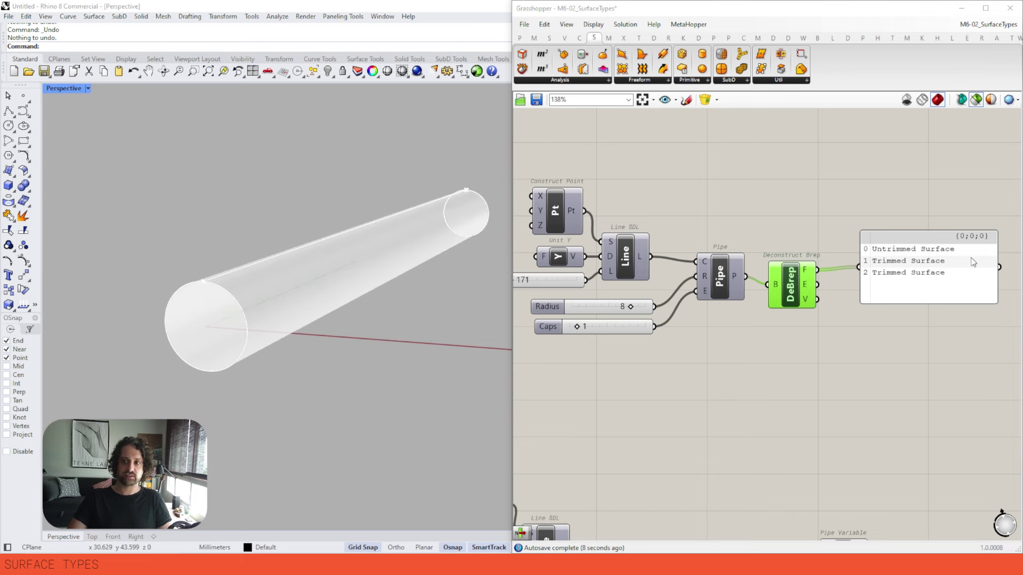
scroll(846, 251, up, 2)
scroll(886, 238, down, 2)
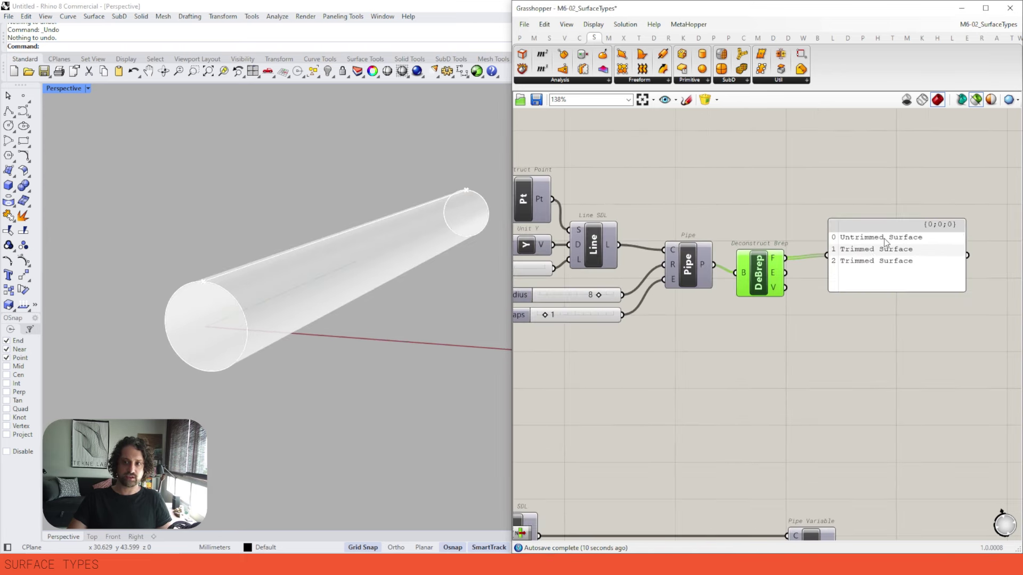
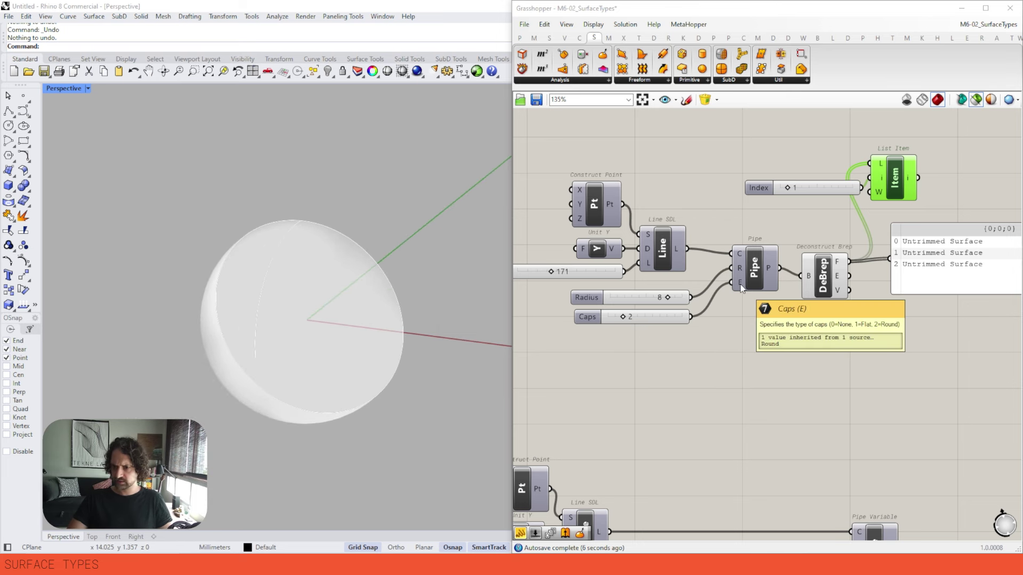
Examine the Pipe's rounded cap by previewing List Item at index 1 against the whole deconstructed pipe
drag(826, 285, 818, 291)
right_drag(818, 291, 763, 300)
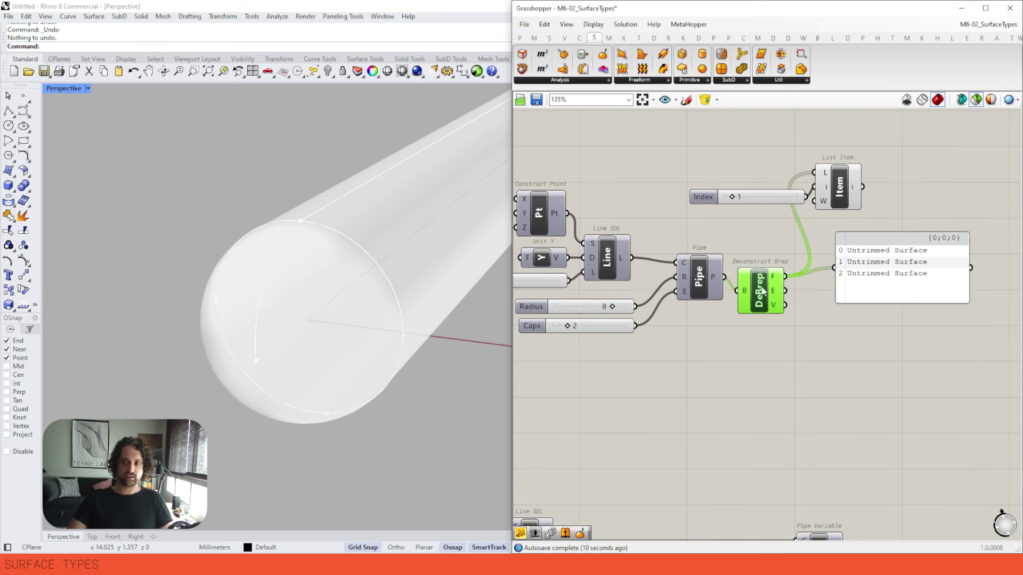
drag(761, 287, 769, 279)
click(843, 194)
right_drag(373, 292, 280, 303)
scroll(271, 282, up, 6)
right_drag(308, 257, 343, 149)
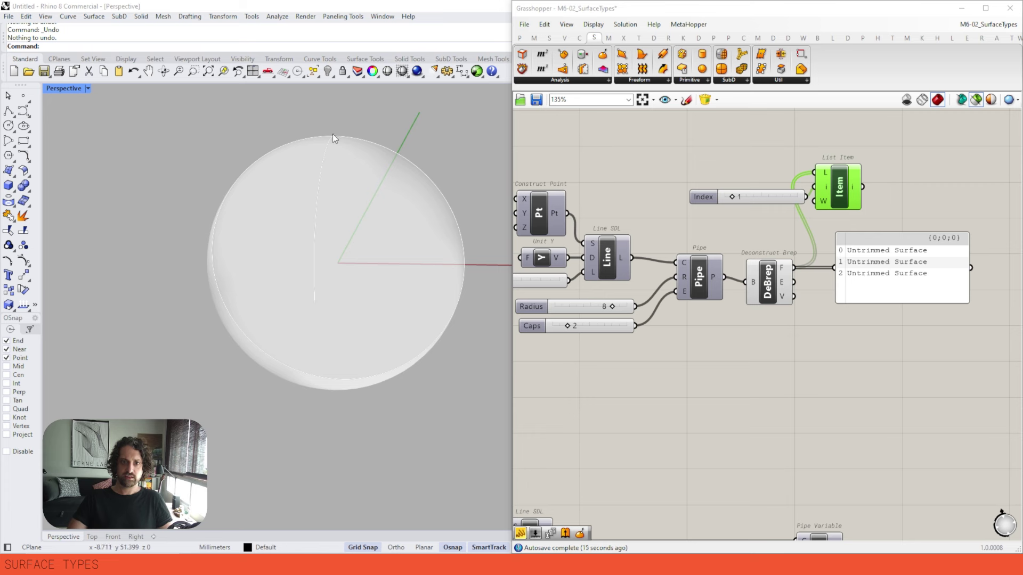
right_drag(303, 213, 296, 147)
click(554, 151)
click(834, 180)
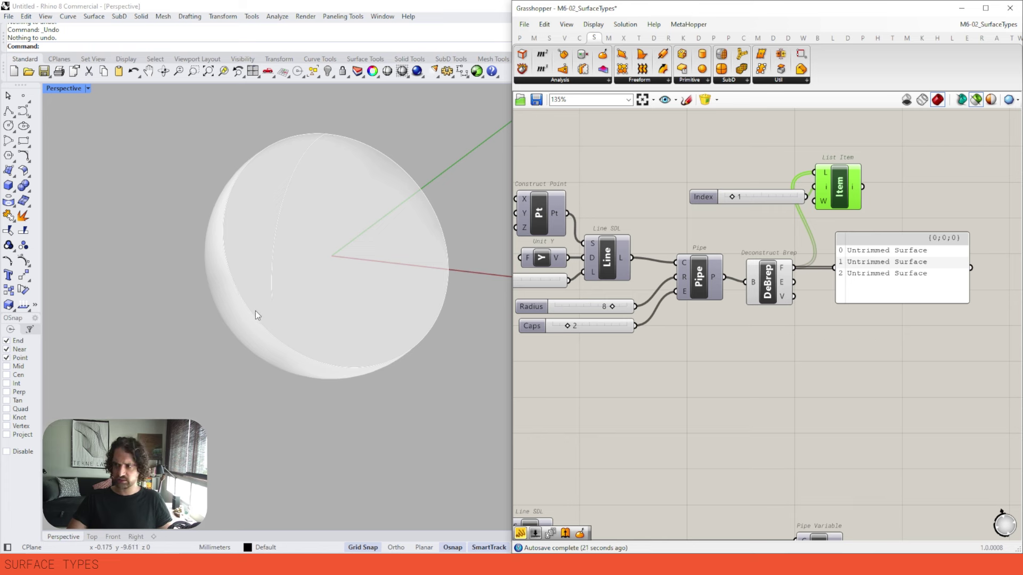
right_drag(267, 299, 310, 251)
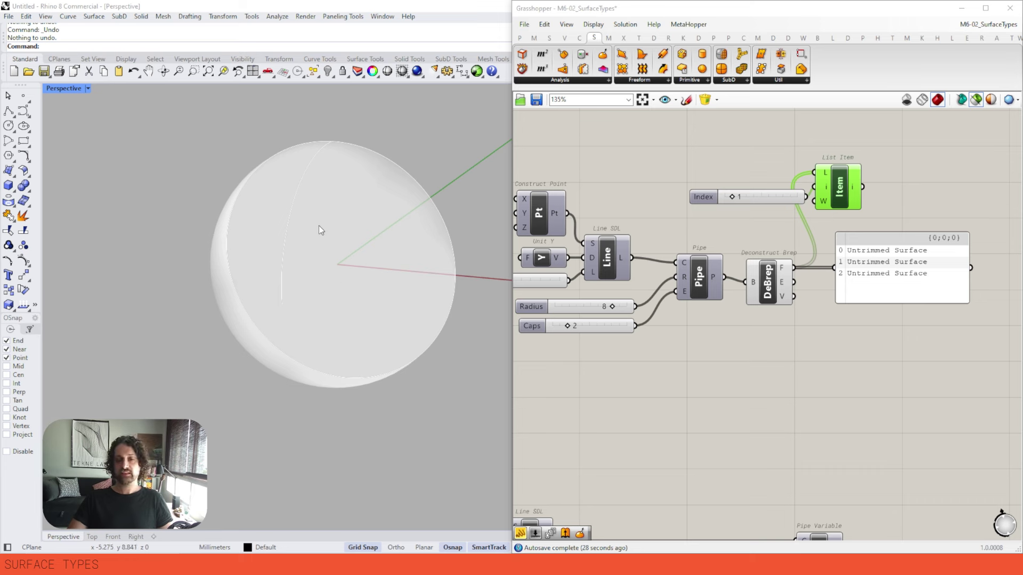
shift+right_drag(288, 166, 306, 197)
scroll(320, 220, up, 2)
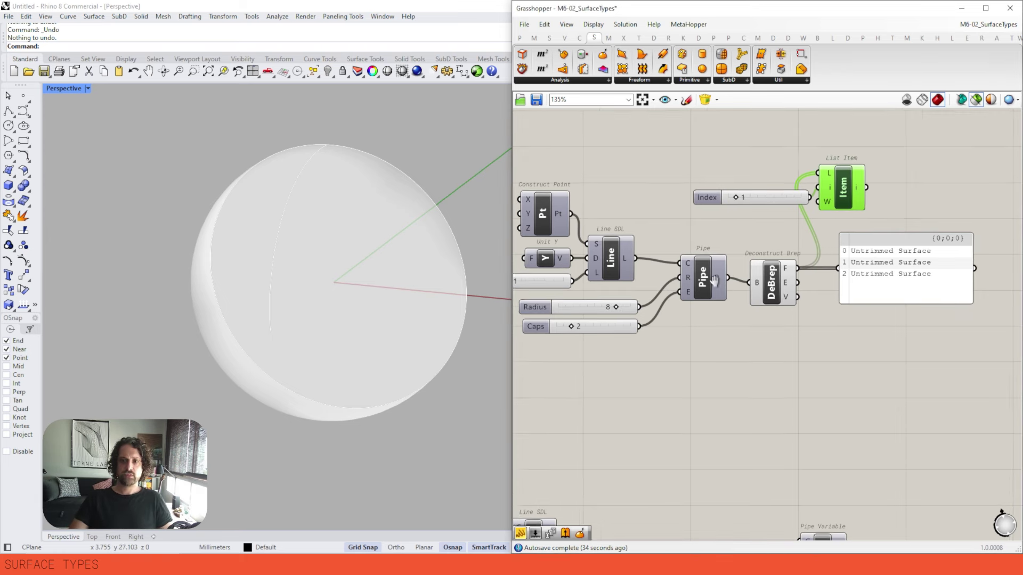
Connect the Pipe output directly to the panel in place of Deconstruct Brep's Faces output
right_drag(568, 331, 588, 334)
mouse_move(586, 330)
mouse_down()
mouse_move(573, 331)
mouse_move(590, 332)
mouse_up()
click(729, 297)
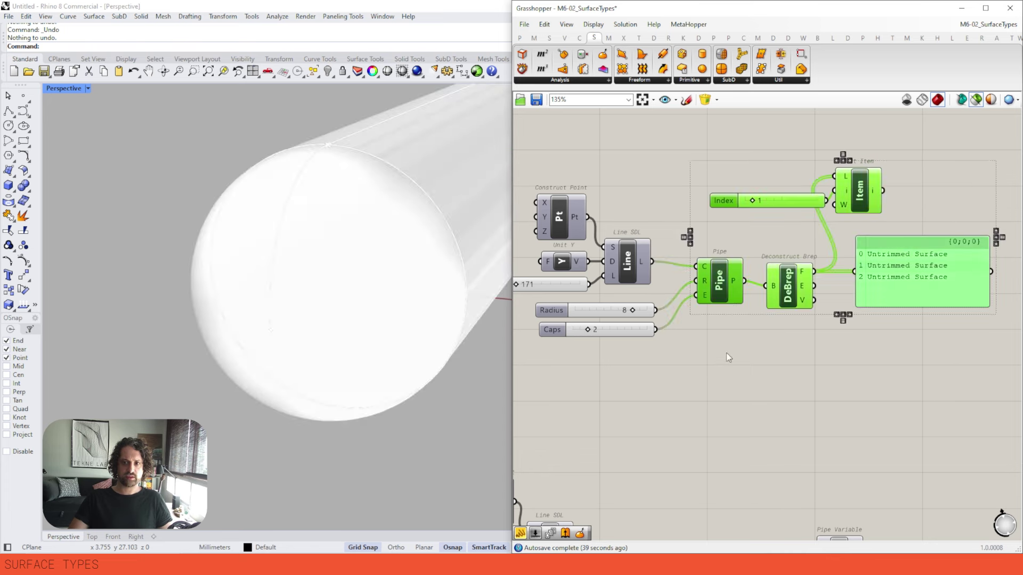
drag(792, 273, 868, 281)
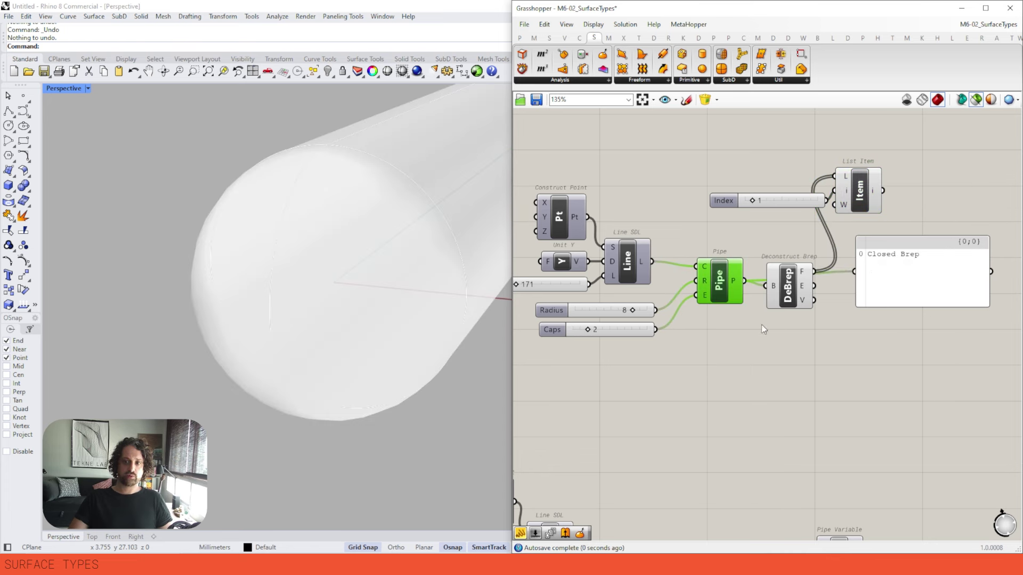
drag(719, 292, 719, 287)
Move Deconstruct Brep above the Pipe beside List Item, and remove the Pipe's end caps
click(801, 288)
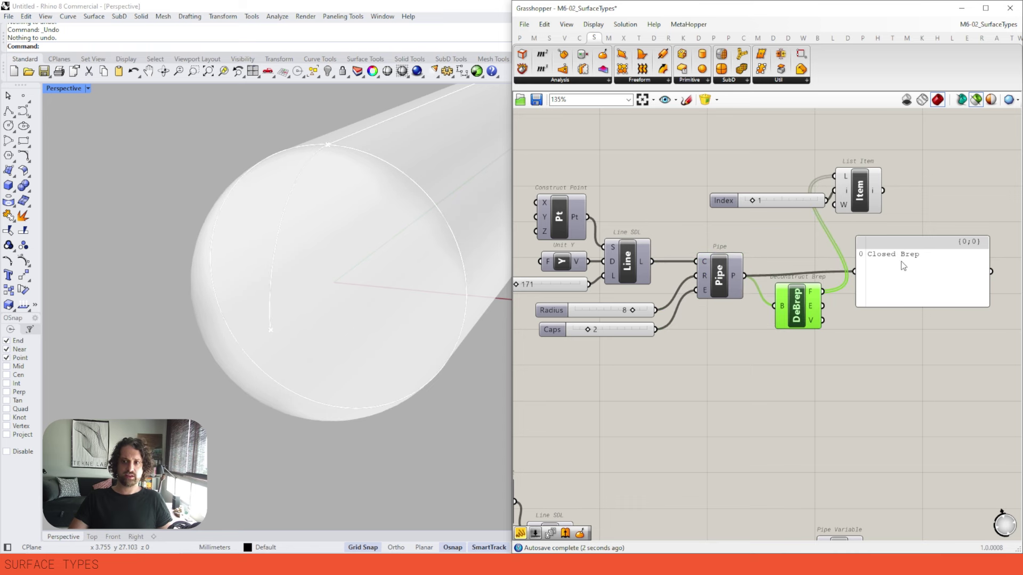
drag(809, 310, 806, 190)
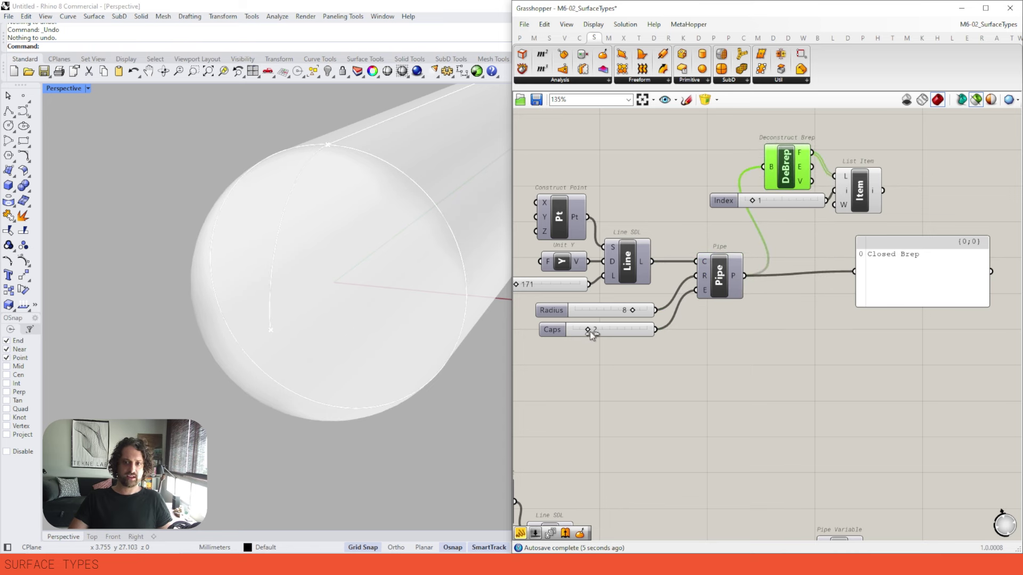
drag(592, 334, 579, 331)
Locate the Pipe Variable definition below and preview its complete flared surface
right_drag(733, 271, 771, 271)
scroll(784, 270, down, 2)
right_drag(808, 356, 800, 244)
scroll(669, 383, up, 3)
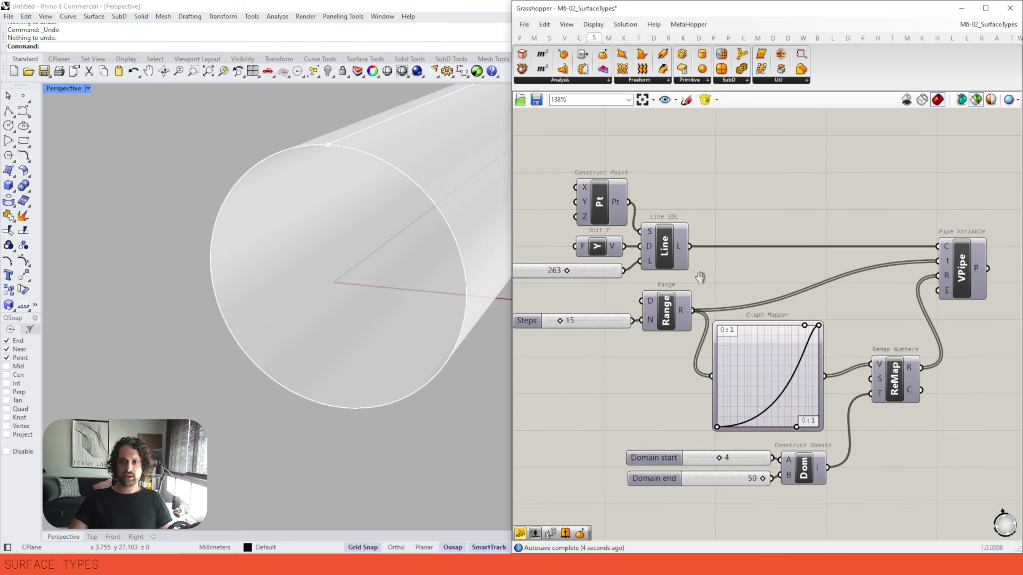
click(951, 250)
scroll(231, 237, down, 8)
right_drag(231, 238, 256, 346)
right_drag(839, 242, 834, 259)
scroll(834, 259, down, 1)
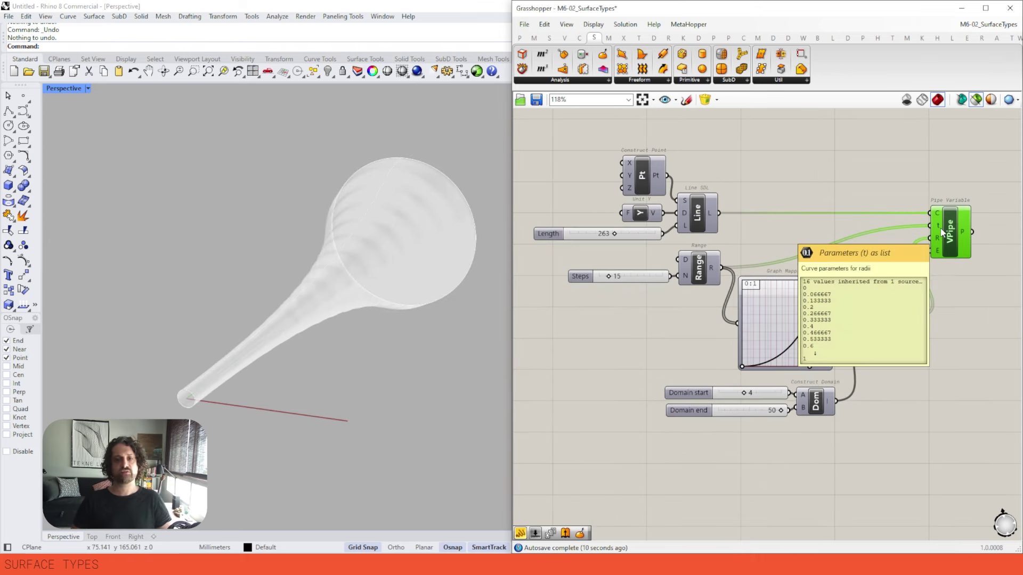
Preview the Line SDL base curve and inspect Pipe Variable's Curve and Parameters inputs
click(695, 216)
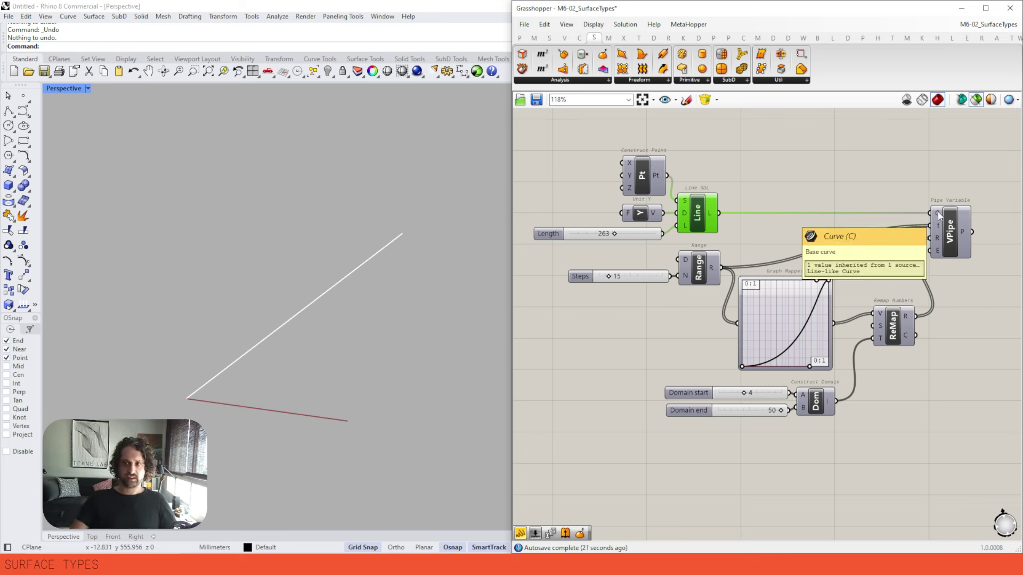
right_drag(937, 226, 934, 226)
scroll(935, 231, up, 5)
mouse_move(933, 229)
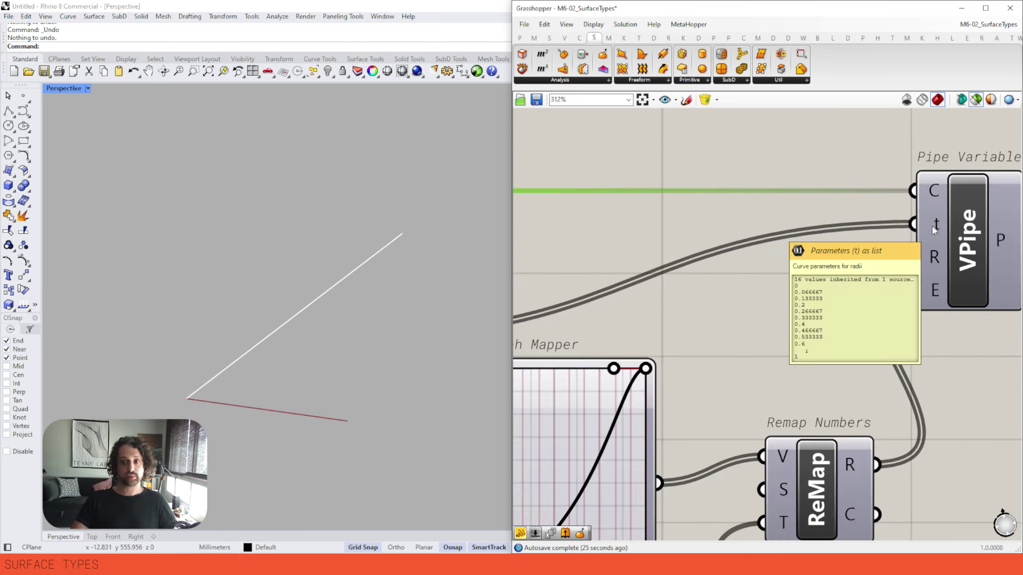
scroll(937, 226, down, 4)
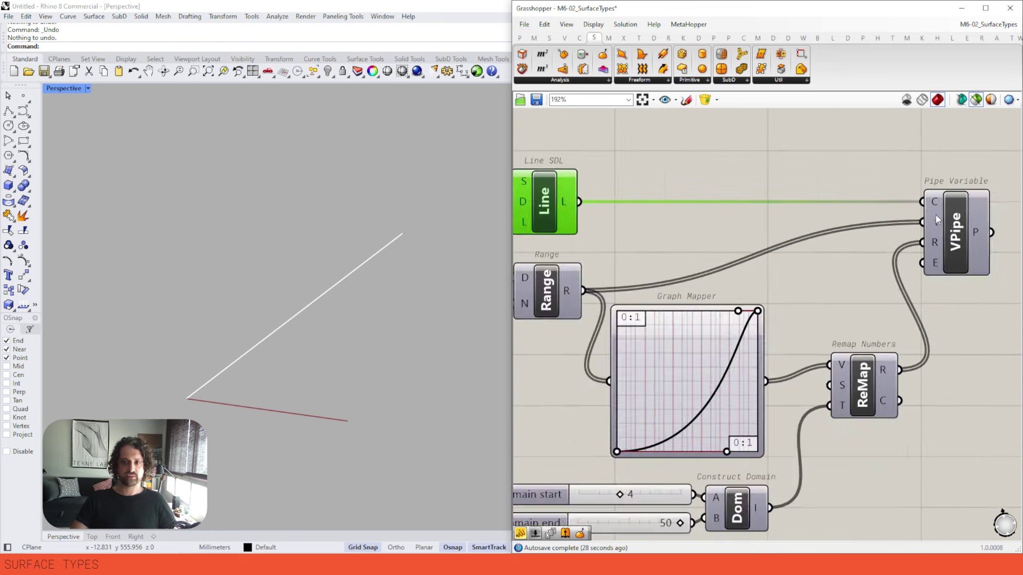
Set the Range's Steps to 2 and preview Pipe Variable with its curve parameters
drag(556, 286, 550, 289)
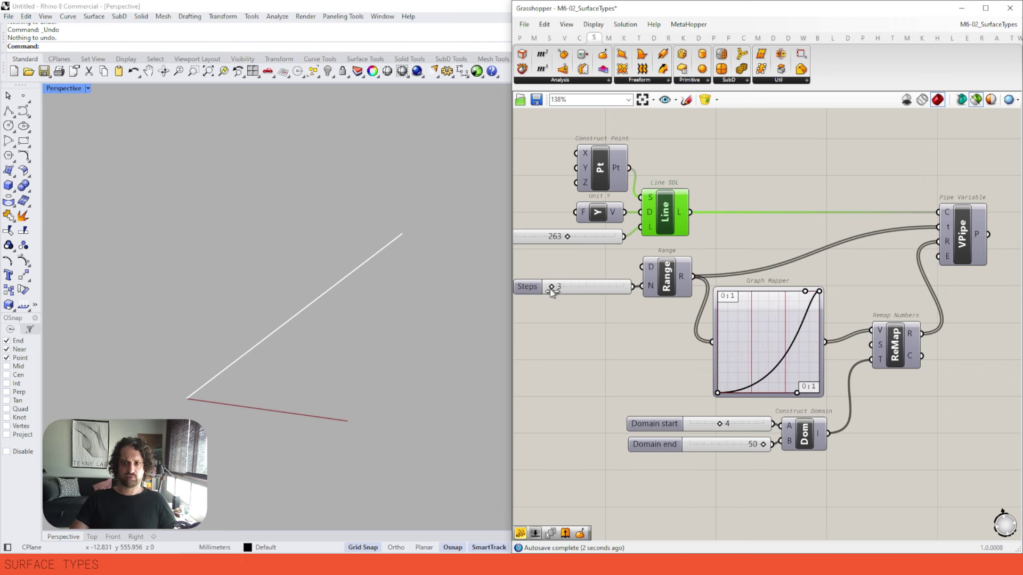
right_drag(812, 254, 798, 274)
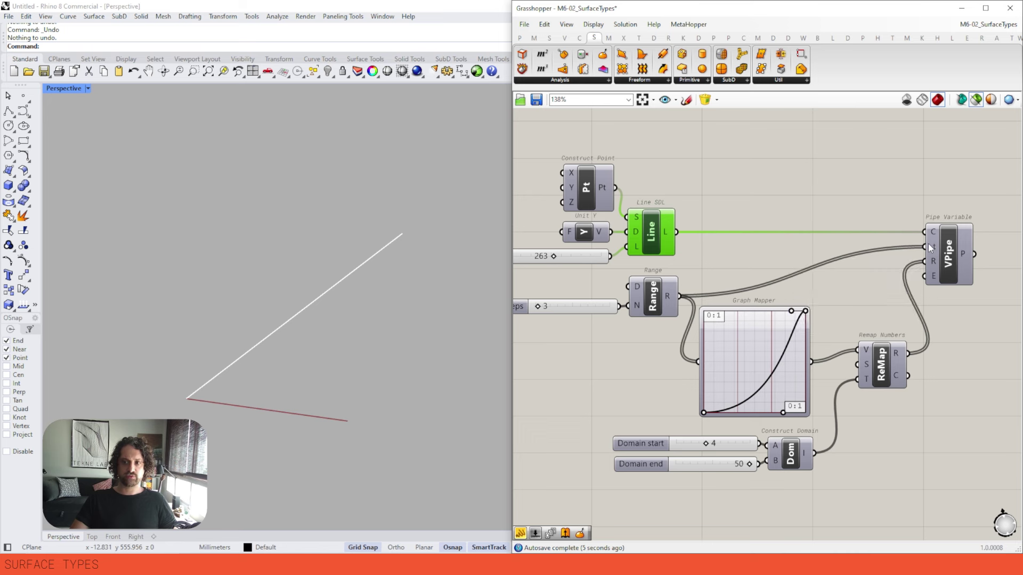
double_click(561, 308)
text(2)
key(Return)
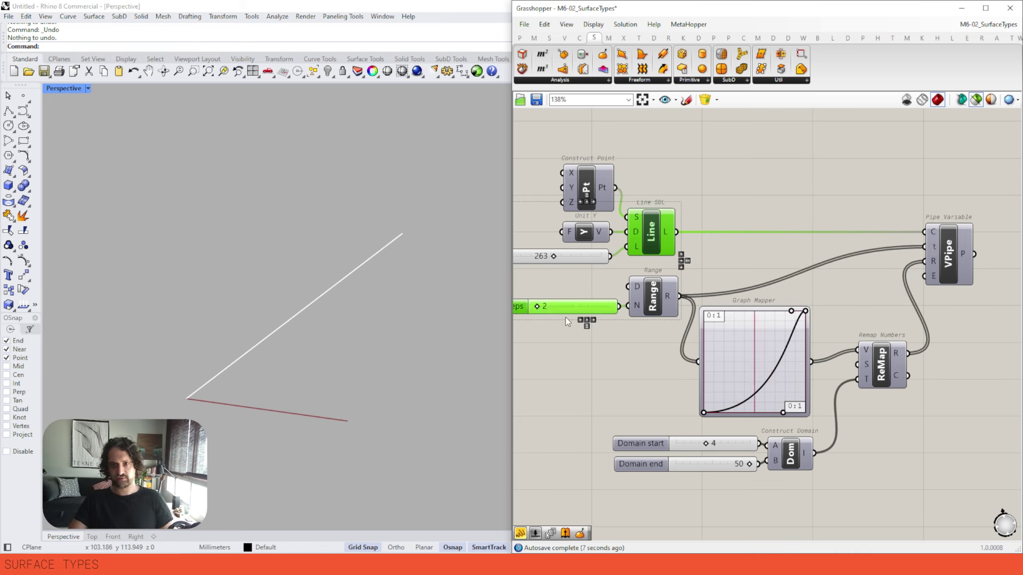
click(945, 274)
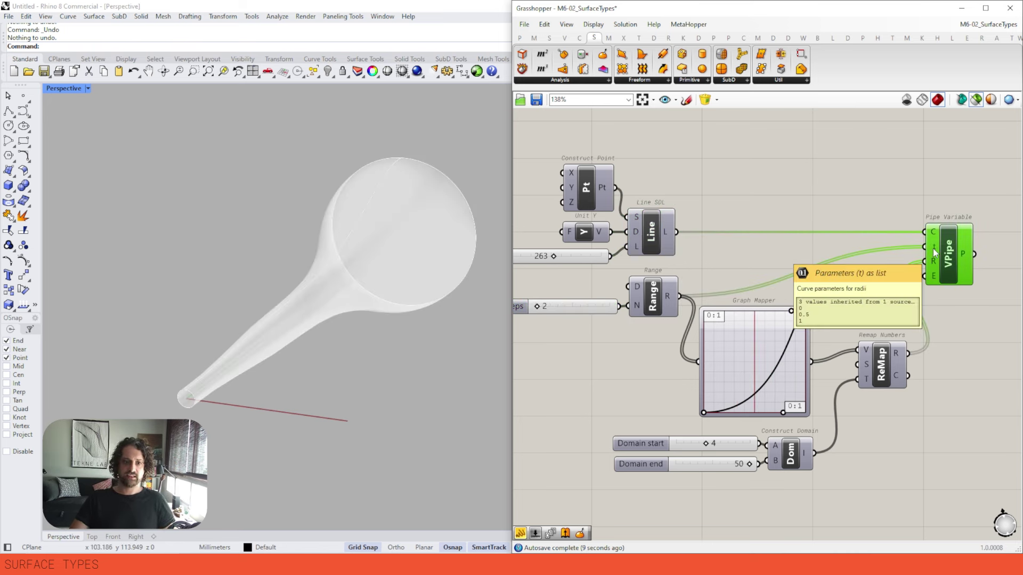
right_drag(675, 300, 701, 227)
right_drag(607, 236, 583, 267)
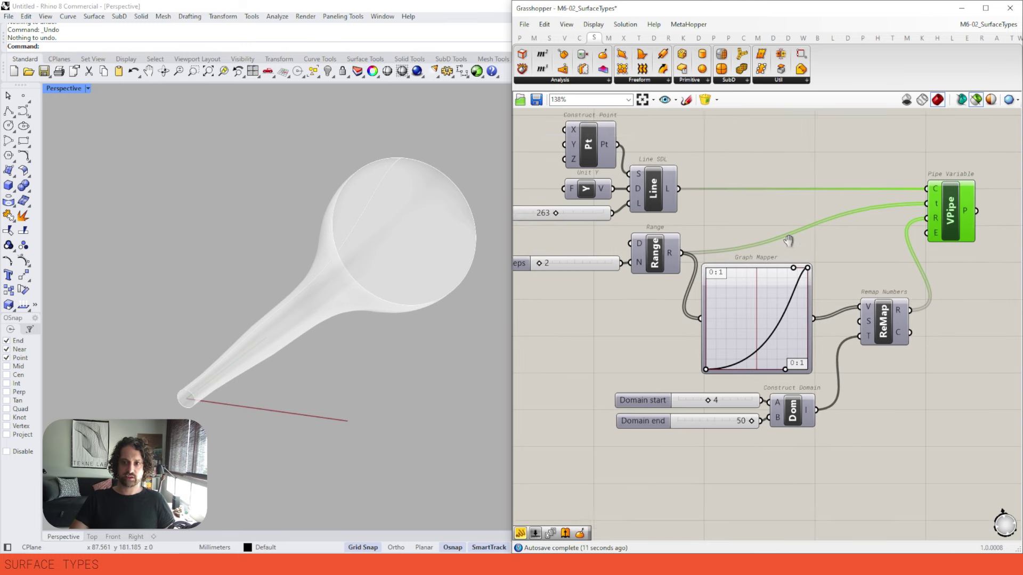
double_click(773, 210)
text(/)
key(Return)
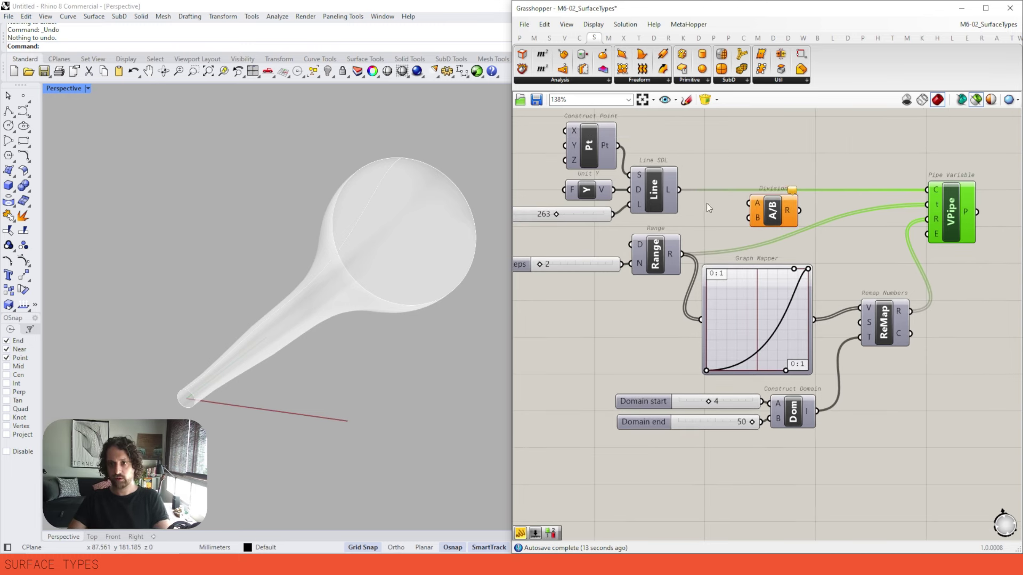
click(772, 210)
key(Delete)
Add a panel above the Range, connect the Range output to it, and preview Pipe Variable
double_click(785, 156)
text(//)
key(Return)
drag(723, 157, 682, 254)
click(951, 228)
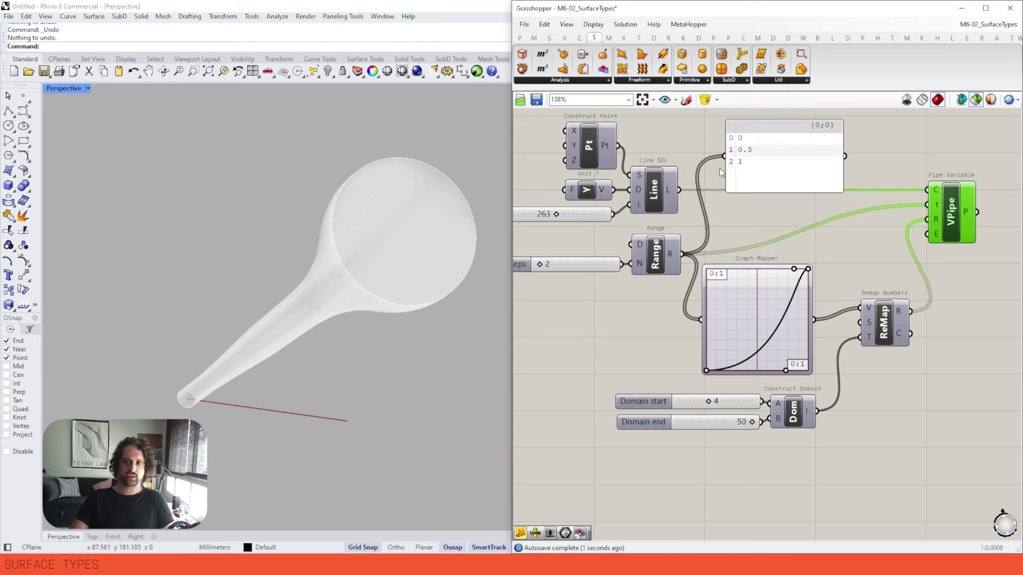
Connect the Range output directly to Remap Numbers' Value input and move the Graph Mapper out of the way
right_drag(784, 262, 765, 273)
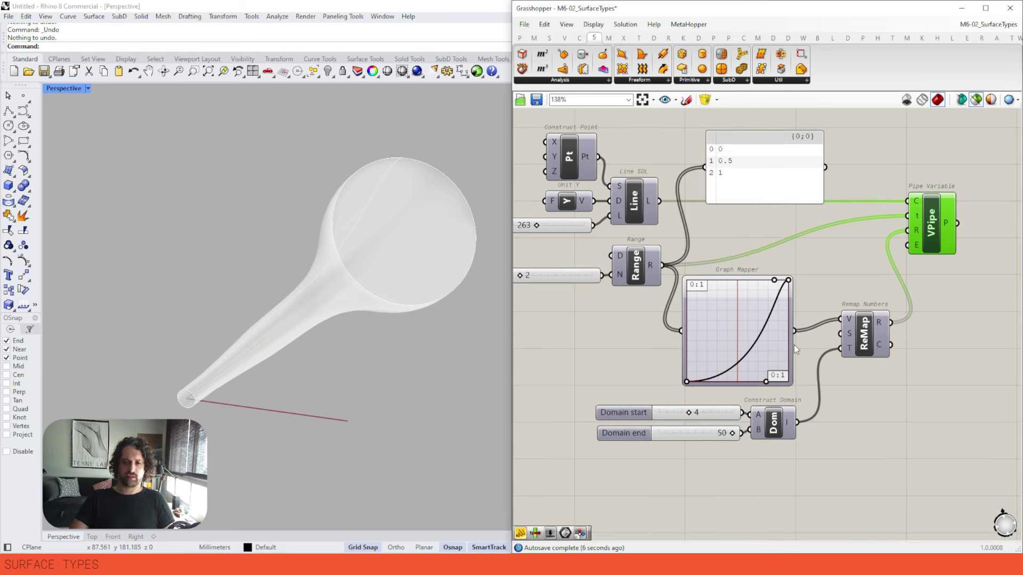
drag(840, 320, 663, 265)
drag(785, 383, 574, 540)
Move Construct Domain and its two sliders up into the freed space, and preview Pipe Variable
drag(810, 453, 628, 400)
drag(772, 423, 774, 371)
right_drag(821, 373, 830, 380)
click(874, 341)
click(932, 248)
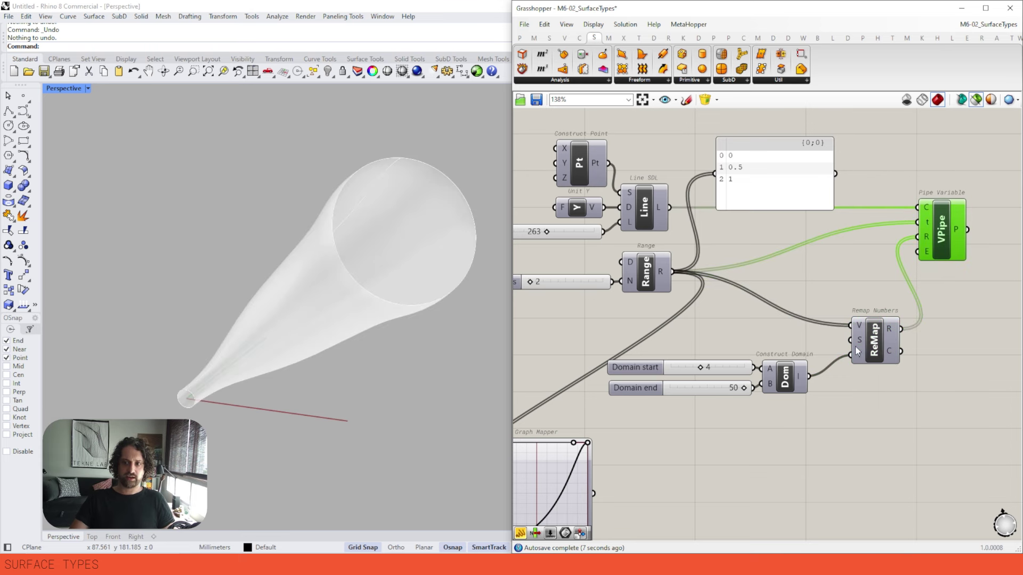
Set Domain start to 3 and Domain end to 26 for the remapped pipe radii
mouse_move(861, 341)
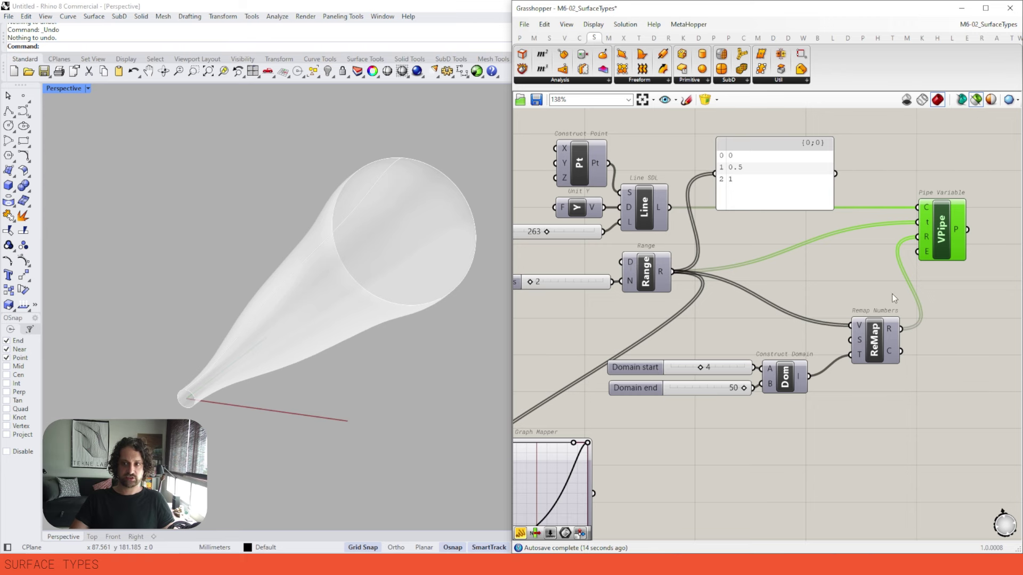
scroll(714, 388, up, 2)
drag(692, 368, 674, 369)
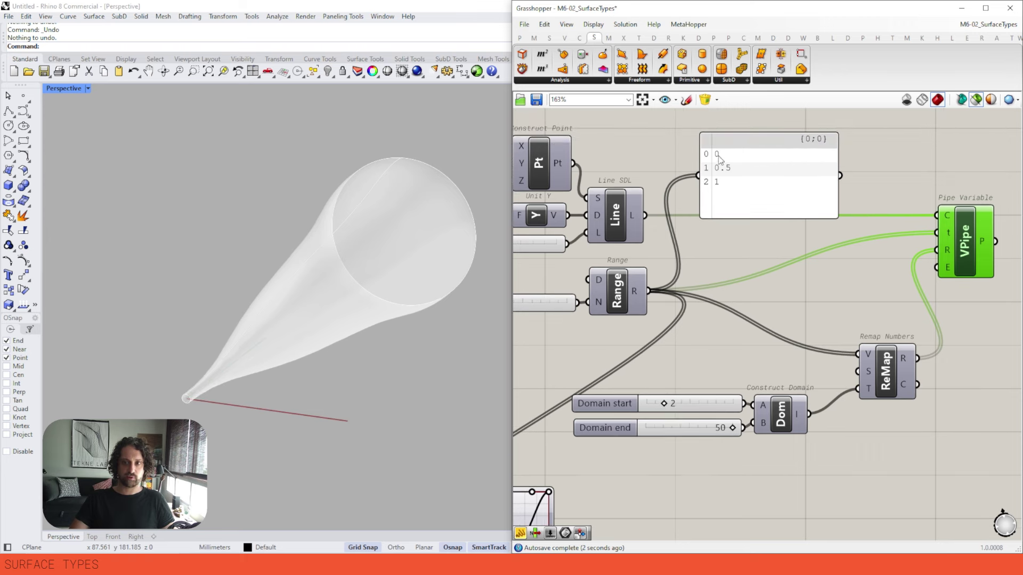
drag(666, 406, 675, 407)
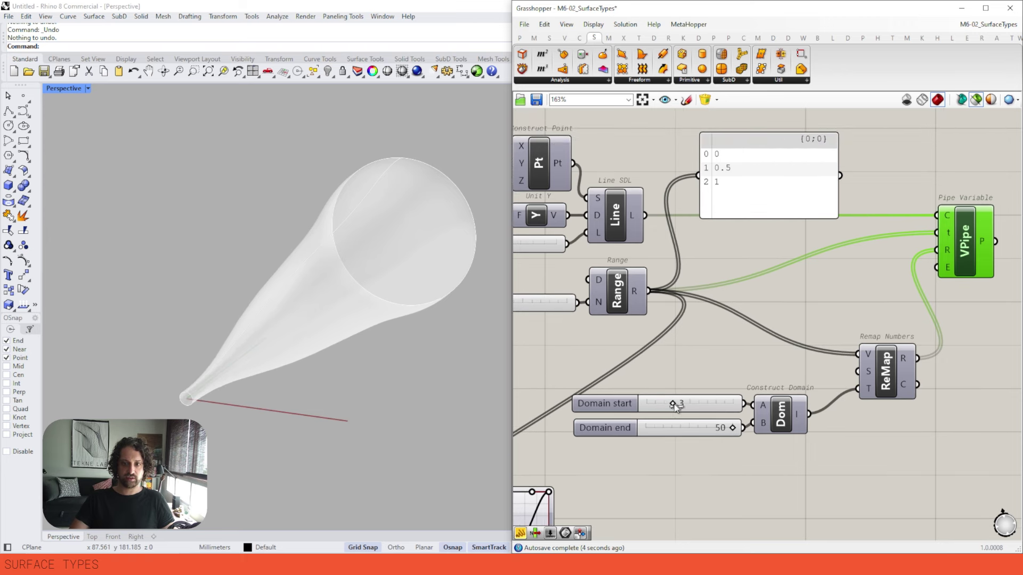
drag(733, 430, 691, 429)
right_drag(404, 284, 347, 288)
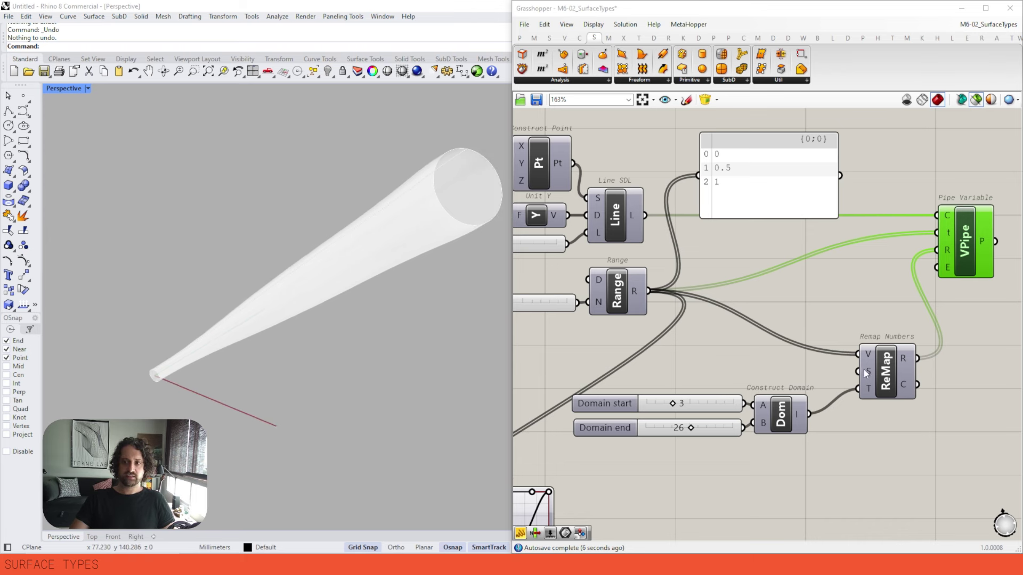
Add a panel beside Remap Numbers, connect it to the mapped output, and preview Pipe Variable again
right_drag(976, 360, 927, 356)
double_click(937, 356)
text(//)
key(Return)
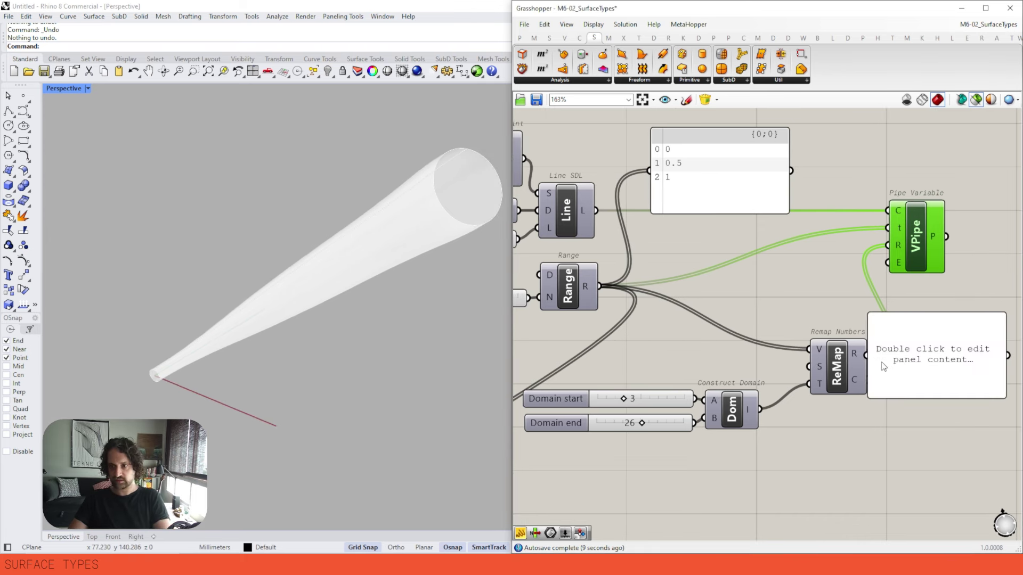
drag(882, 358, 891, 357)
scroll(873, 328, down, 1)
right_drag(892, 313, 918, 330)
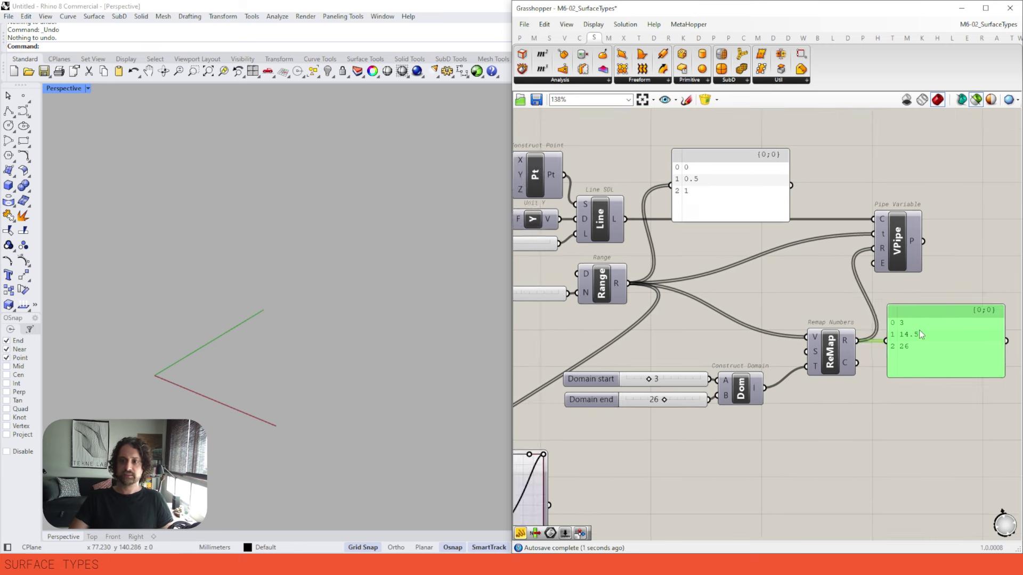
click(897, 248)
Set Domain end to 33 and the Range's Steps to 45, and examine the resulting variable pipe
right_drag(674, 388, 675, 401)
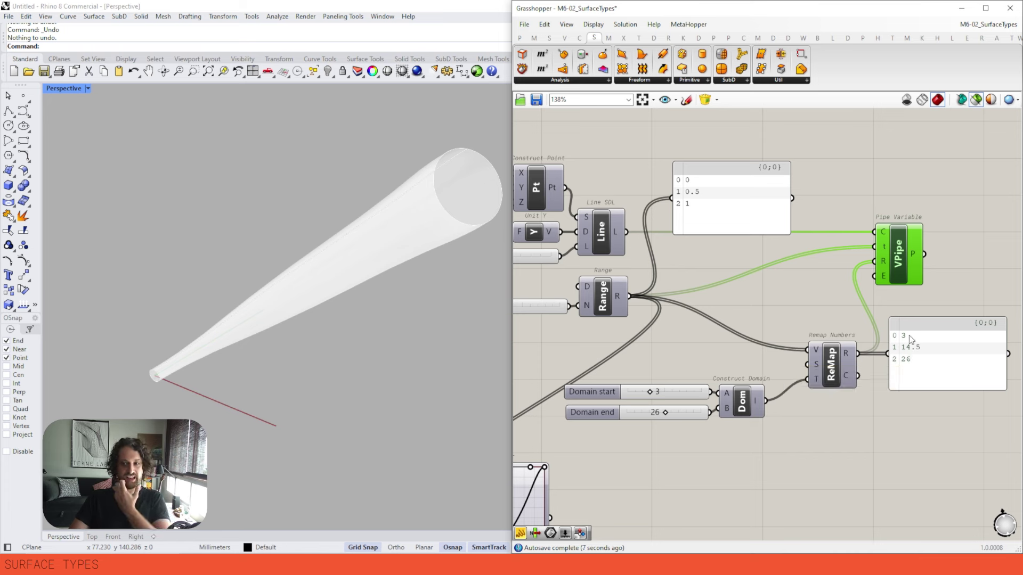
mouse_move(665, 413)
mouse_down()
mouse_move(641, 414)
mouse_move(677, 413)
mouse_up()
right_drag(695, 346, 718, 344)
right_drag(588, 332, 600, 336)
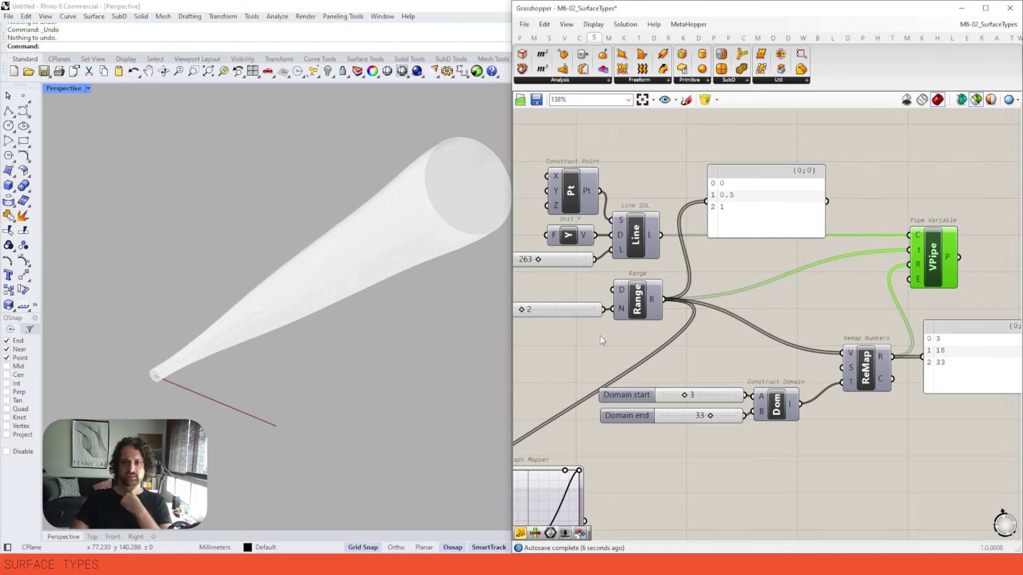
drag(522, 313, 554, 314)
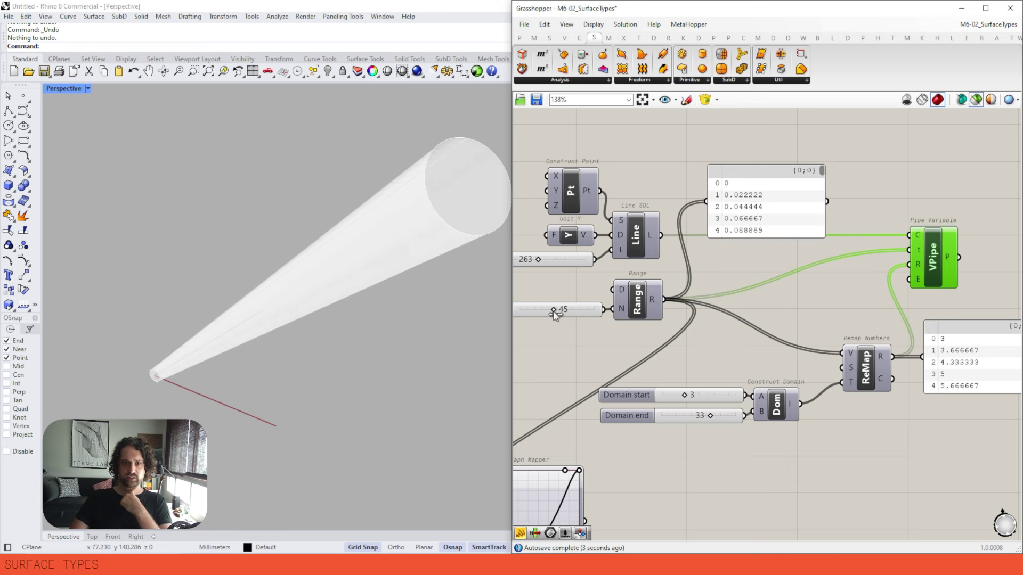
right_drag(905, 321, 875, 290)
right_drag(418, 258, 452, 260)
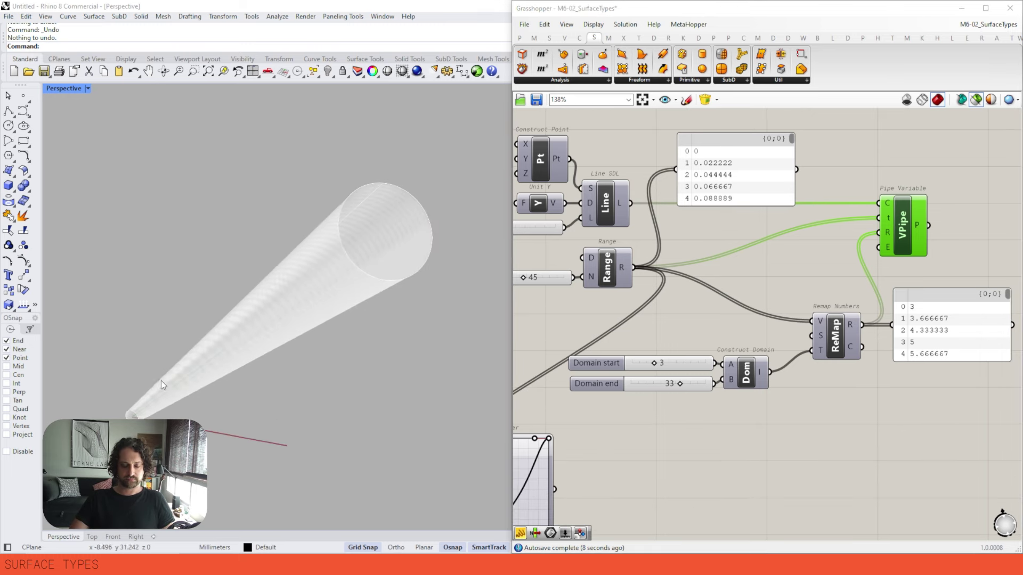
right_drag(222, 361, 254, 352)
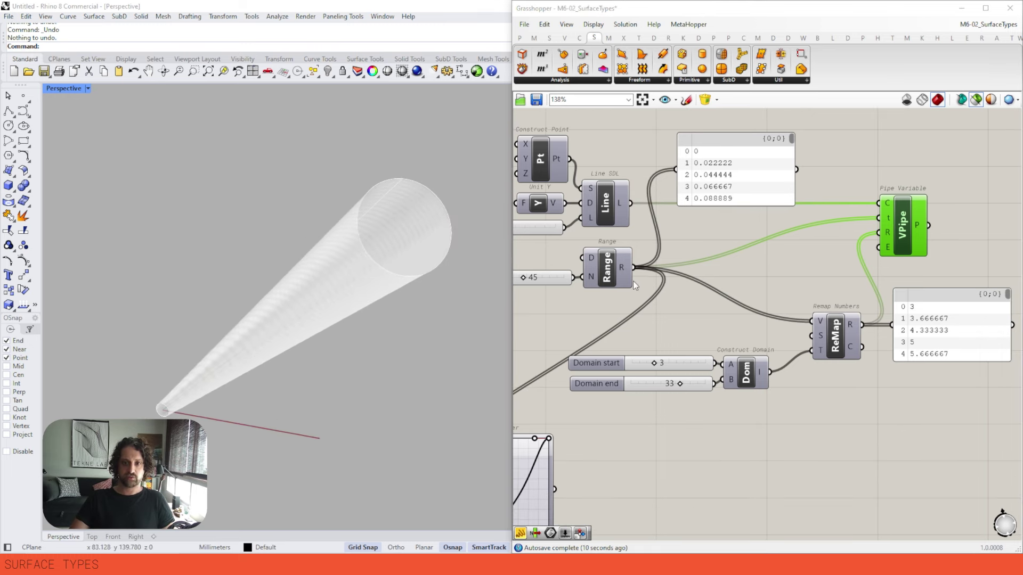
right_drag(834, 333, 809, 333)
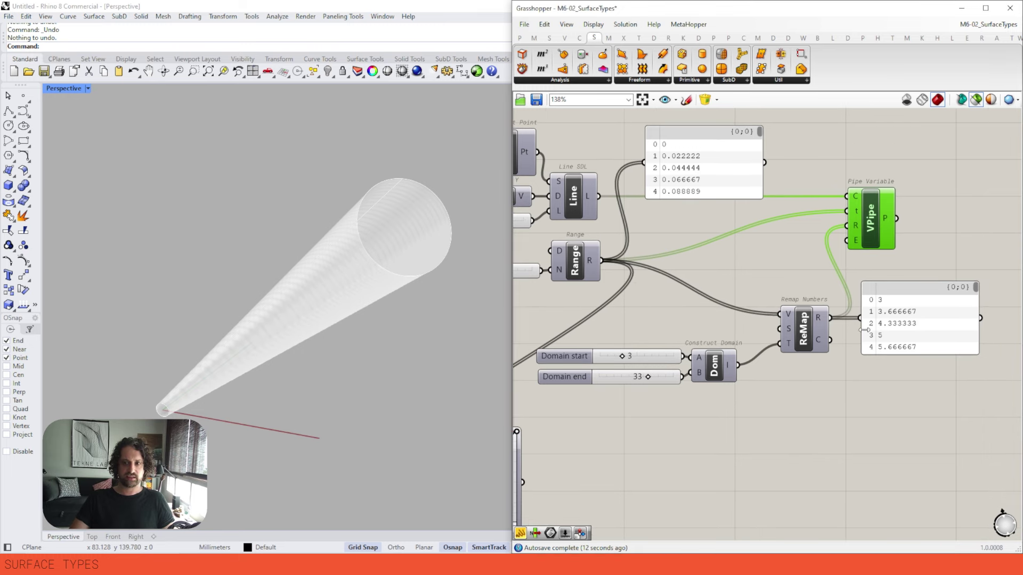
Set Domain end to 28 and the Range's Steps to 2
right_drag(602, 293, 624, 303)
mouse_move(677, 395)
mouse_down()
mouse_move(688, 395)
mouse_move(669, 394)
mouse_up()
right_drag(528, 288, 575, 285)
drag(576, 285, 538, 288)
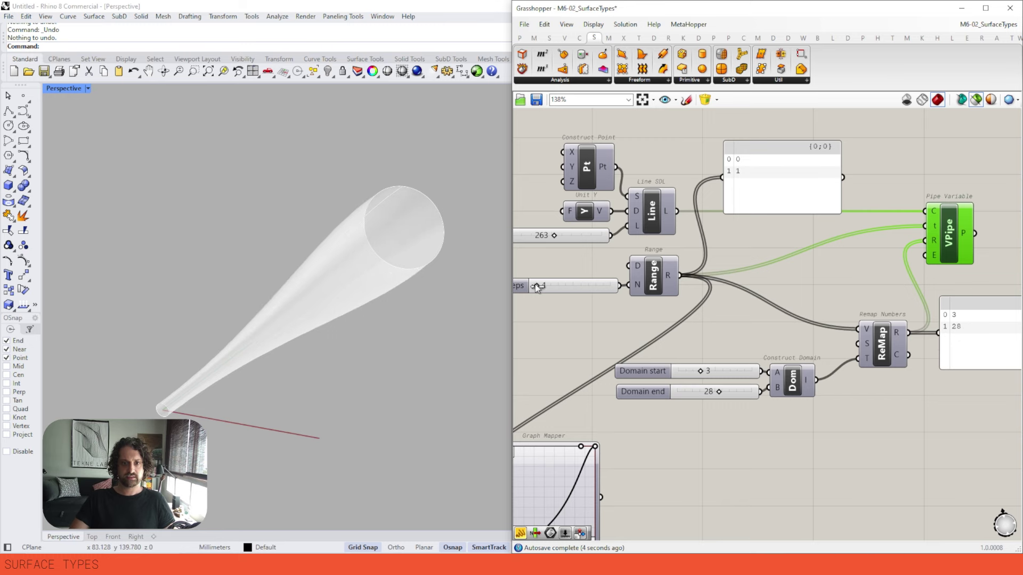
Place the Graph Mapper between Range and Remap Numbers, connect its output to the Remap value input, and preview Pipe Variable
right_drag(583, 391, 619, 339)
scroll(566, 474, down, 2)
drag(566, 474, 750, 312)
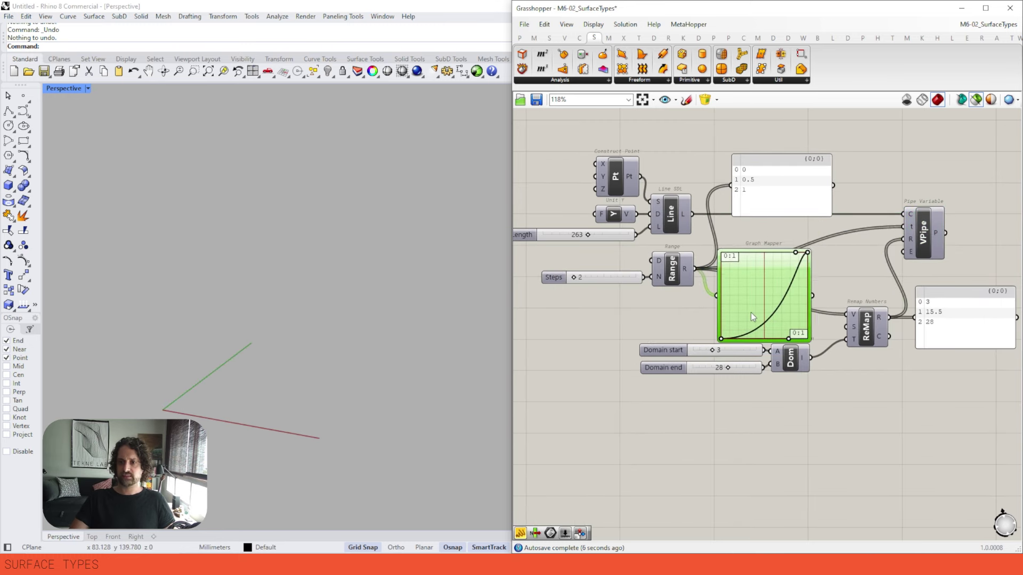
drag(839, 310, 847, 315)
click(930, 227)
right_drag(798, 281, 728, 300)
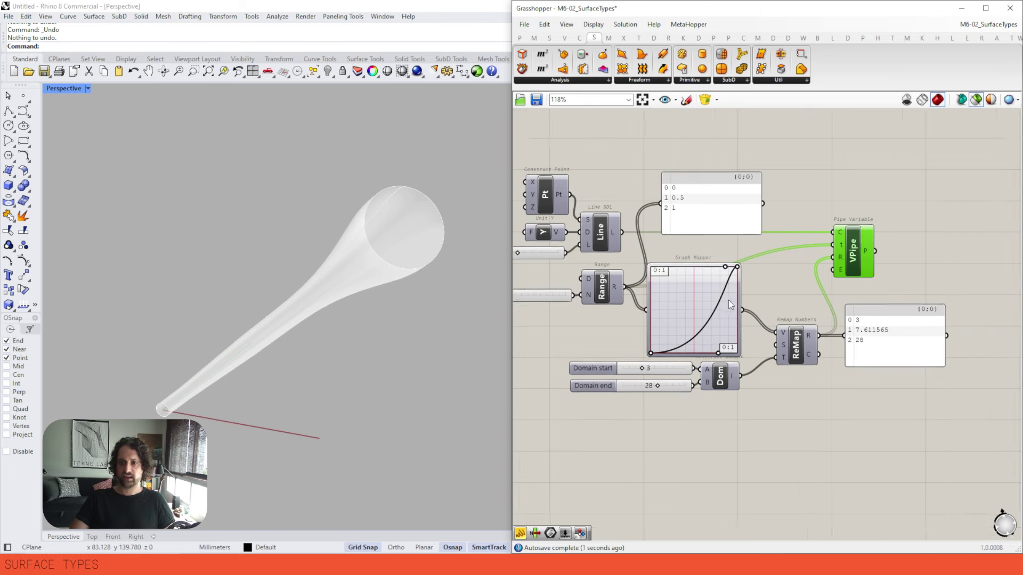
Reshape the Graph Mapper curve into an S-shape with its control handles and set Domain end to 38
scroll(726, 299, up, 3)
mouse_move(724, 248)
mouse_down()
mouse_move(678, 327)
mouse_move(705, 239)
mouse_up()
mouse_move(712, 388)
mouse_down()
mouse_move(699, 327)
mouse_move(717, 388)
mouse_up()
drag(618, 439, 638, 439)
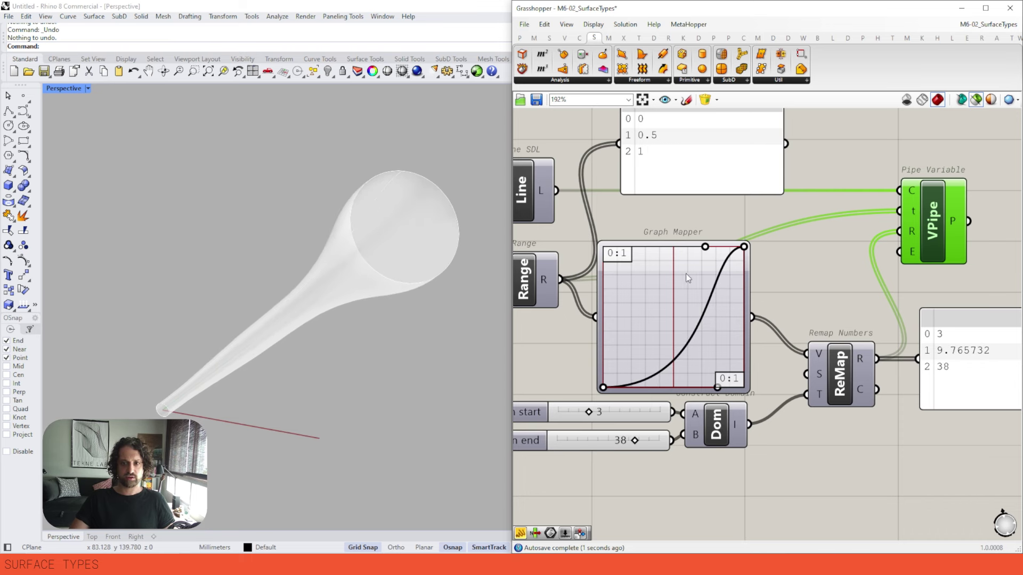
mouse_move(706, 254)
mouse_down()
mouse_move(669, 245)
mouse_move(685, 258)
mouse_move(704, 246)
mouse_up()
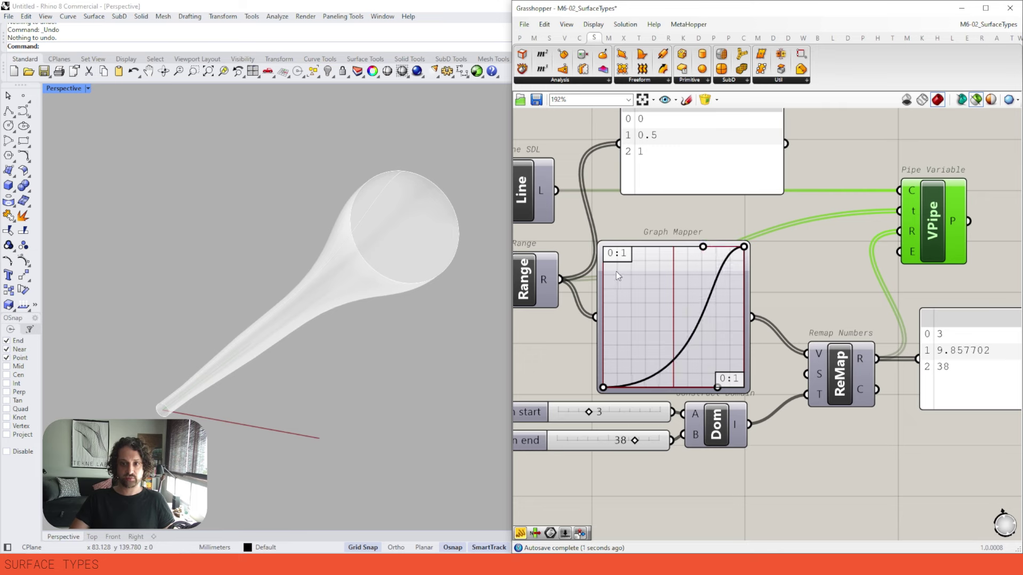
Set the Range's Steps to 14 and examine the flared pipe from the side
scroll(651, 277, down, 2)
right_drag(652, 278, 642, 279)
drag(538, 292, 546, 292)
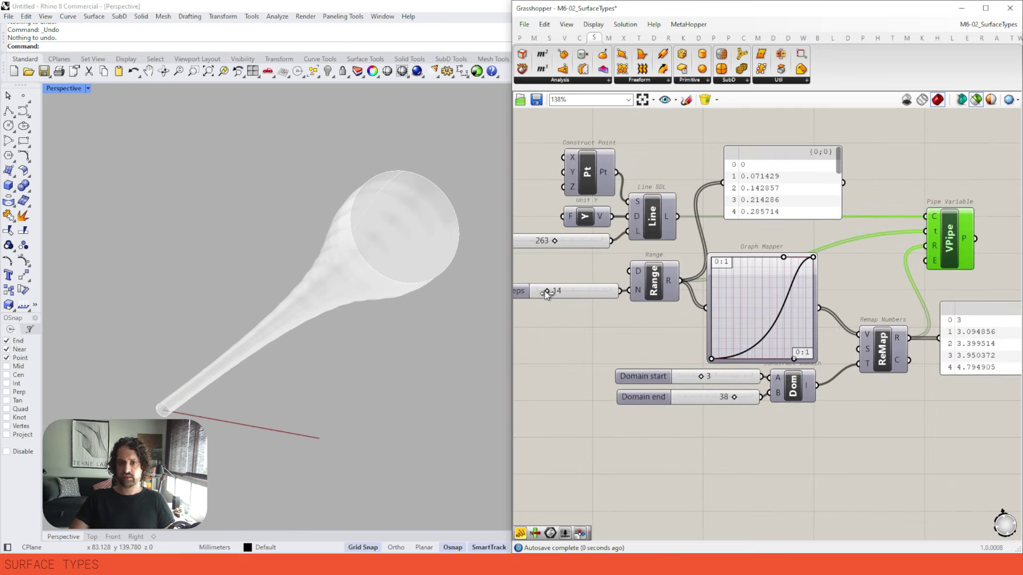
right_drag(373, 266, 212, 287)
scroll(213, 286, down, 3)
scroll(324, 265, up, 3)
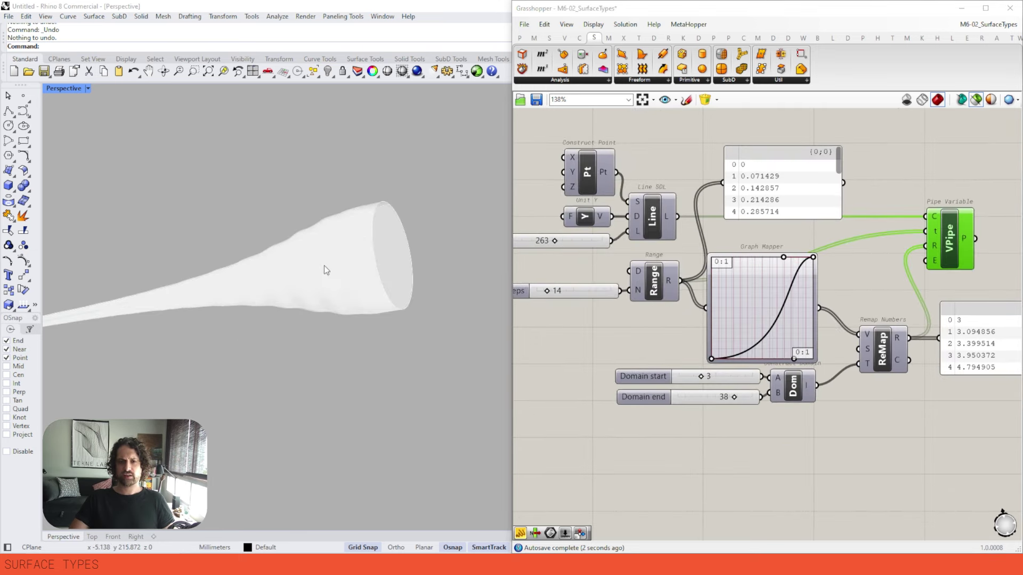
scroll(884, 254, down, 2)
right_drag(335, 308, 322, 283)
right_drag(890, 206, 880, 226)
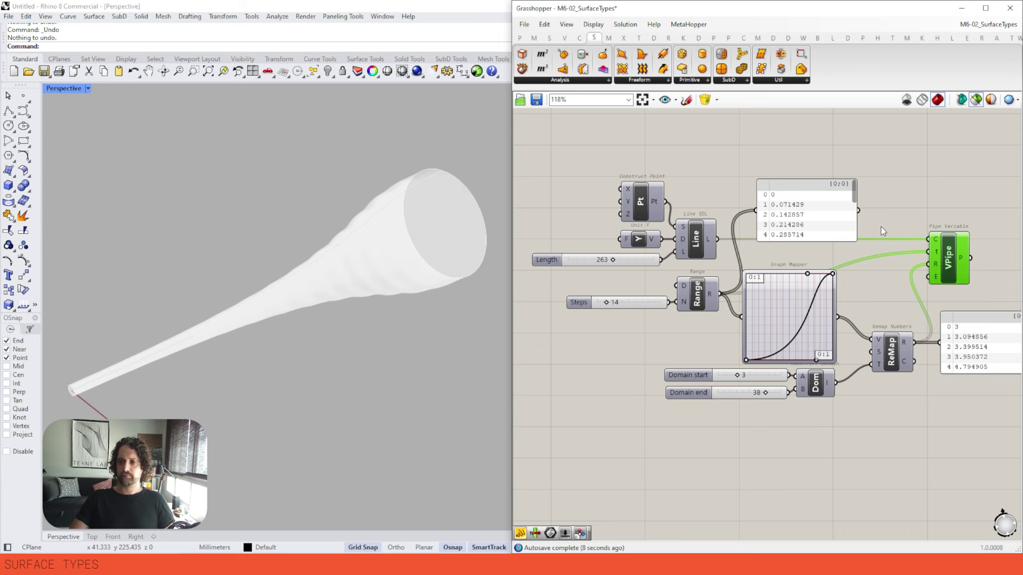
Copy the Pipe example's Caps slider below the Pipe Variable definition and connect it to the caps input with value 2
double_click(893, 184)
right_drag(889, 219, 883, 313)
click(766, 145)
key(ctrl+c)
key(ctrl+v)
drag(766, 152, 830, 403)
click(883, 269)
drag(883, 272, 793, 402)
Examine the capped variable pipe from several angles and review its complete definition
right_drag(332, 296, 211, 273)
scroll(283, 283, down, 4)
right_drag(283, 283, 395, 277)
right_drag(796, 403, 827, 222)
scroll(805, 246, down, 1)
right_drag(804, 259, 797, 283)
right_drag(764, 286, 739, 417)
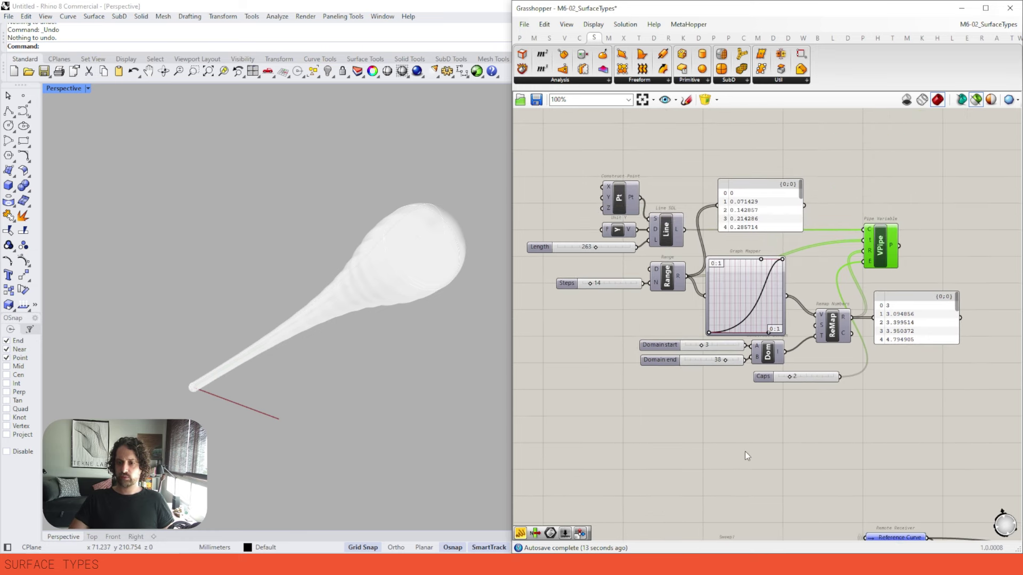
right_drag(745, 452, 782, 249)
right_drag(884, 155, 847, 297)
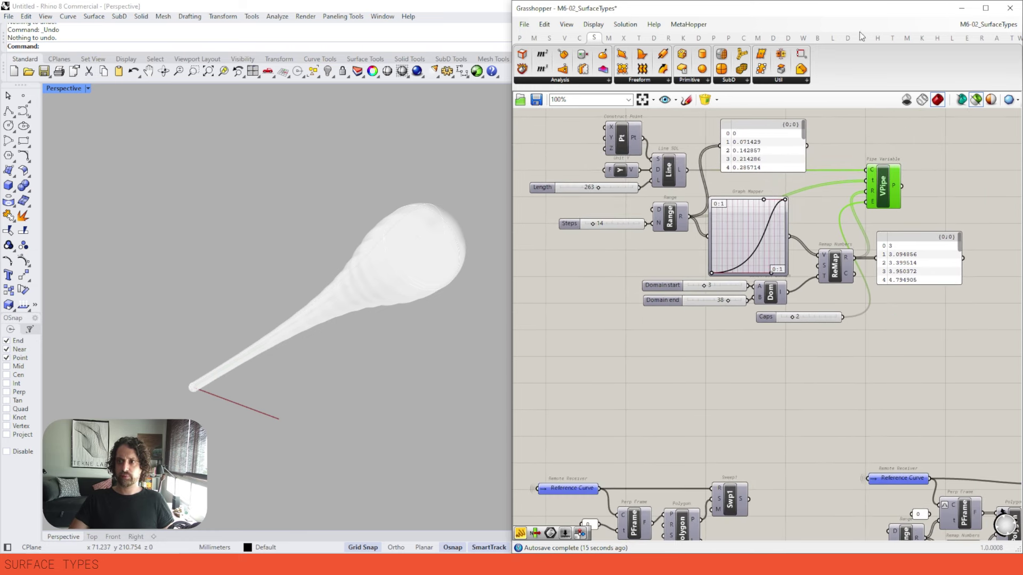
Maximize the Grasshopper window and review the available Freeform and Primitive surface components
click(985, 8)
right_drag(462, 287, 644, 409)
scroll(552, 229, down, 2)
scroll(548, 264, up, 1)
right_drag(550, 231, 561, 285)
click(128, 76)
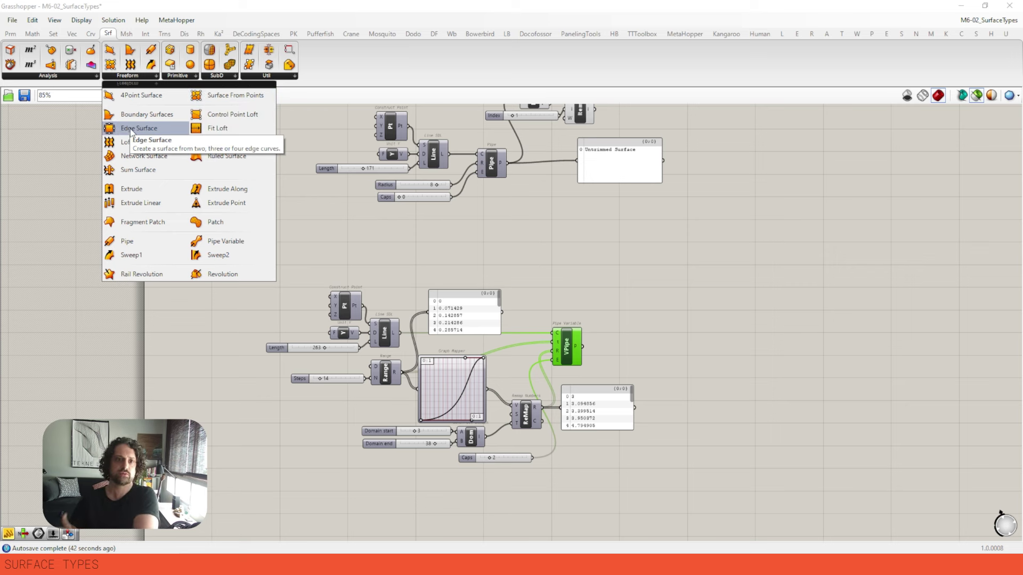
click(181, 78)
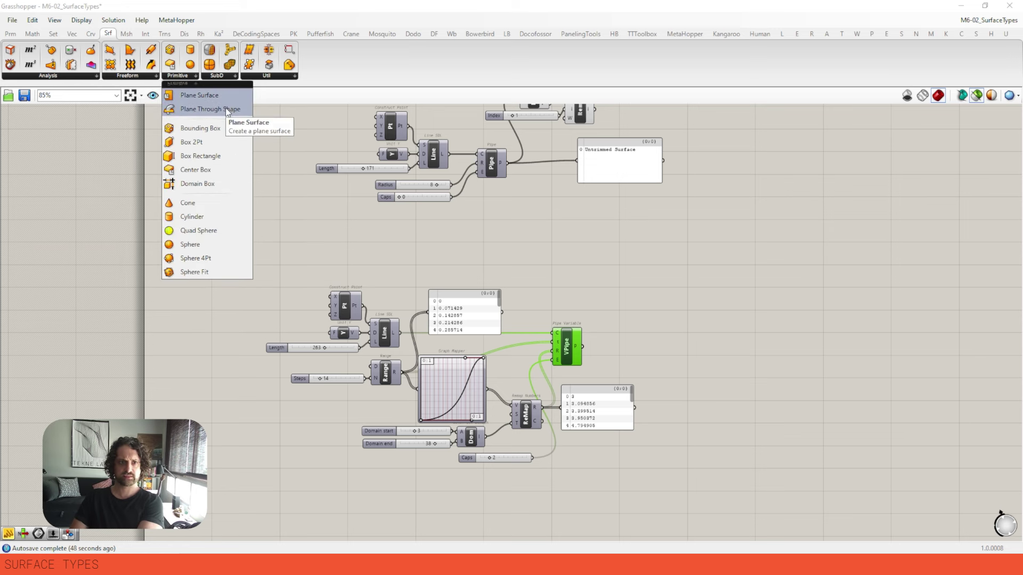
Find the two Sweep1 definitions below, select the simpler Sweep1, and return Grasshopper to half-screen beside Rhino
right_drag(609, 324, 568, 164)
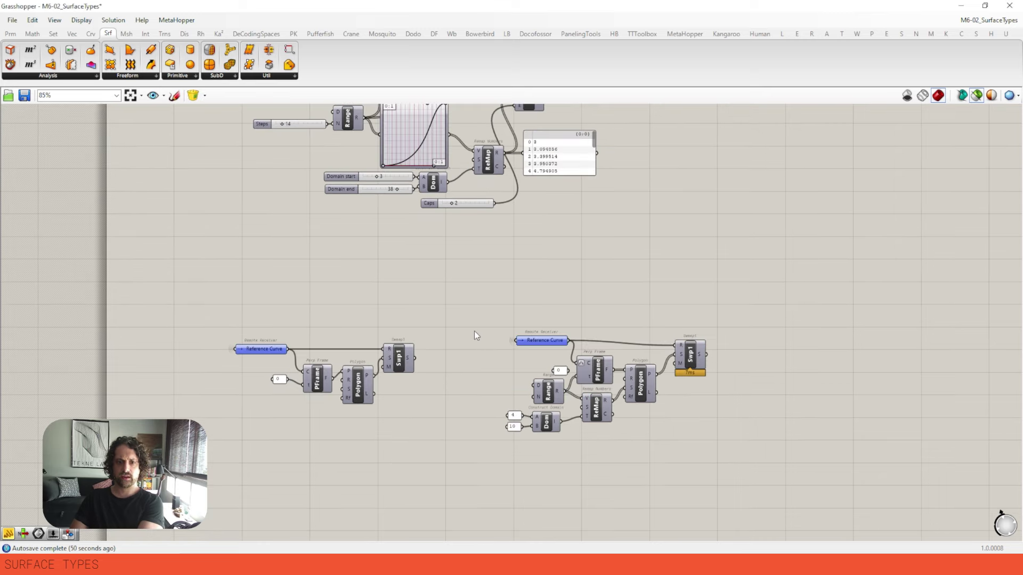
right_drag(474, 331, 494, 212)
scroll(399, 242, up, 4)
click(434, 240)
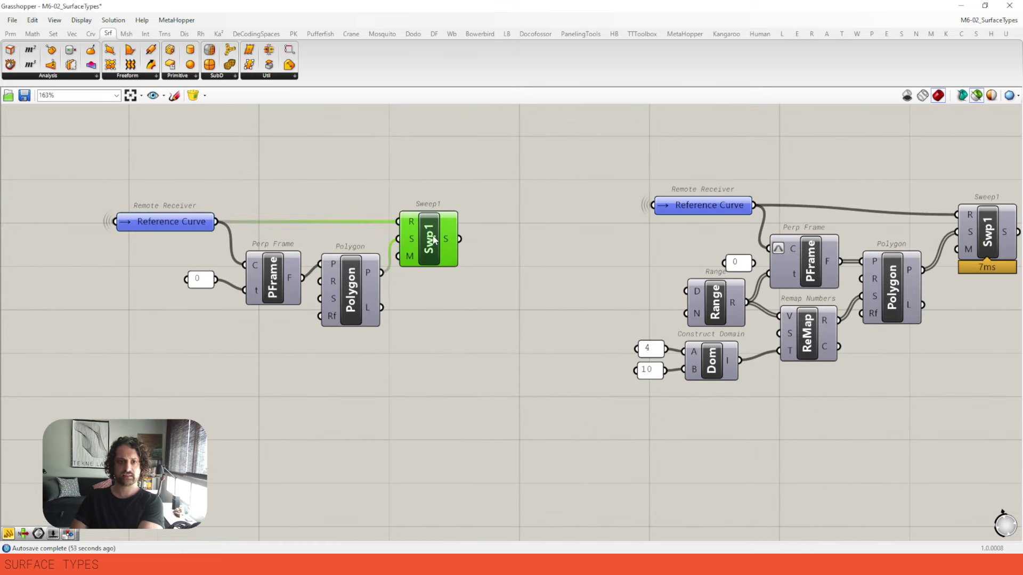
drag(394, 6, 1022, 179)
Preview the simpler sweep's Reference Curve together with the Polygon profile at its start
right_drag(213, 359, 416, 311)
click(672, 228)
right_drag(160, 358, 155, 345)
scroll(155, 347, up, 6)
right_drag(689, 323, 737, 298)
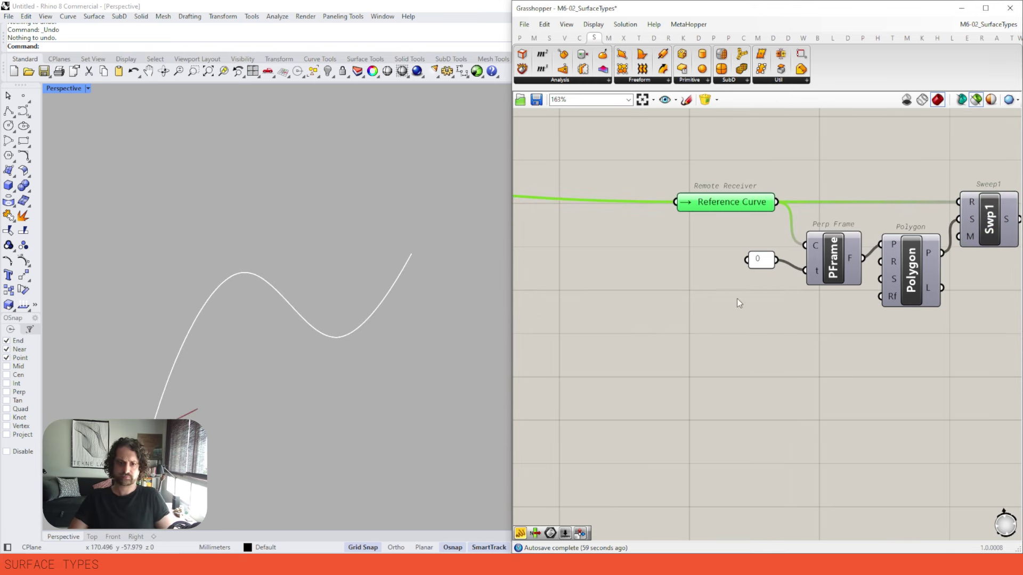
shift+click(921, 261)
right_drag(305, 292, 298, 272)
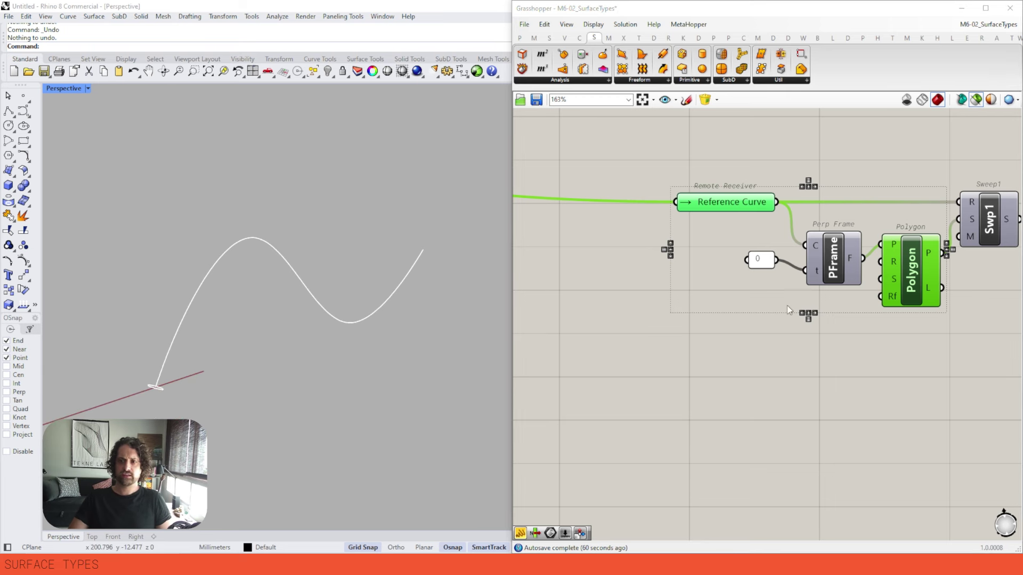
right_drag(848, 310, 805, 324)
right_drag(302, 304, 312, 264)
right_drag(749, 385, 698, 380)
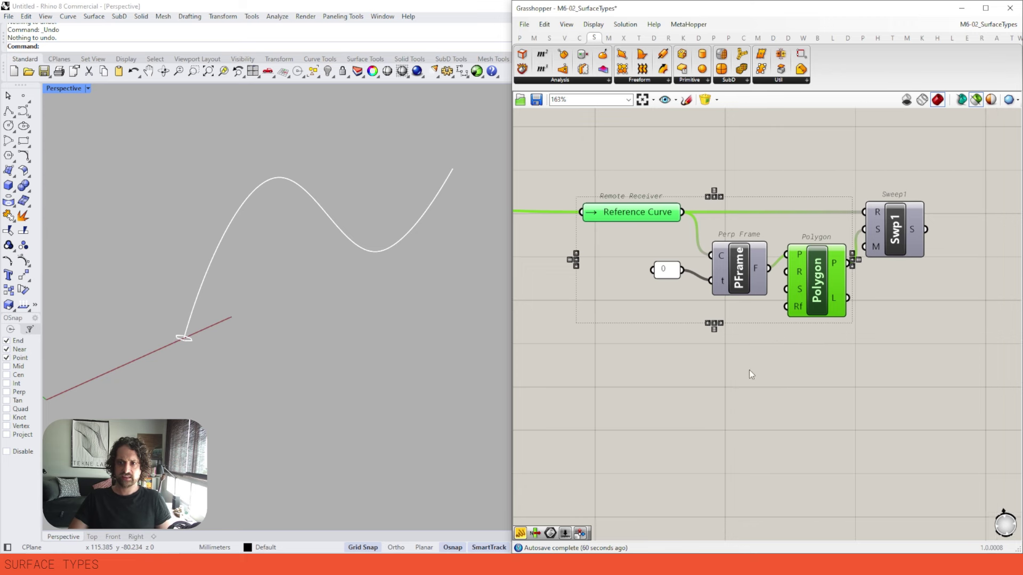
Add a number slider with value 100 and connect it to the Polygon's radius input
double_click(749, 369)
text(10)
key(Return)
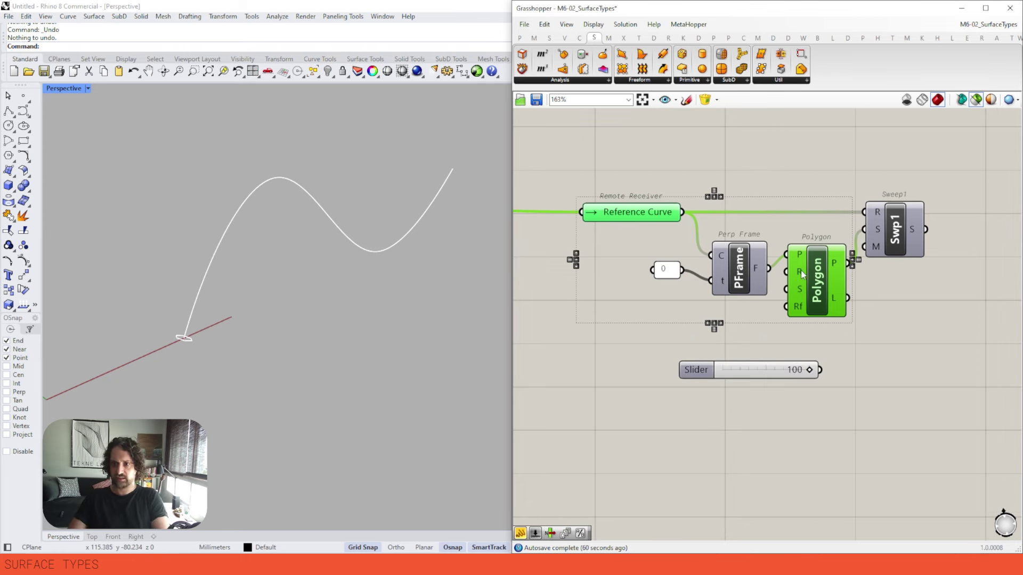
drag(792, 274, 722, 357)
Preview the Polygon and Sweep1, and set the Radius slider to 7
click(822, 291)
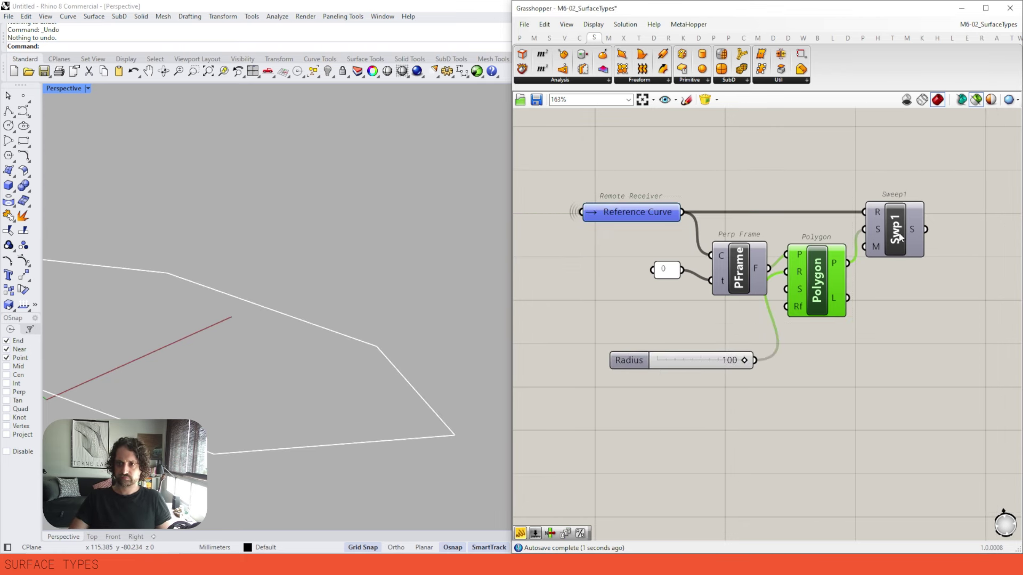
click(895, 234)
right_drag(756, 327, 791, 297)
drag(775, 332, 698, 332)
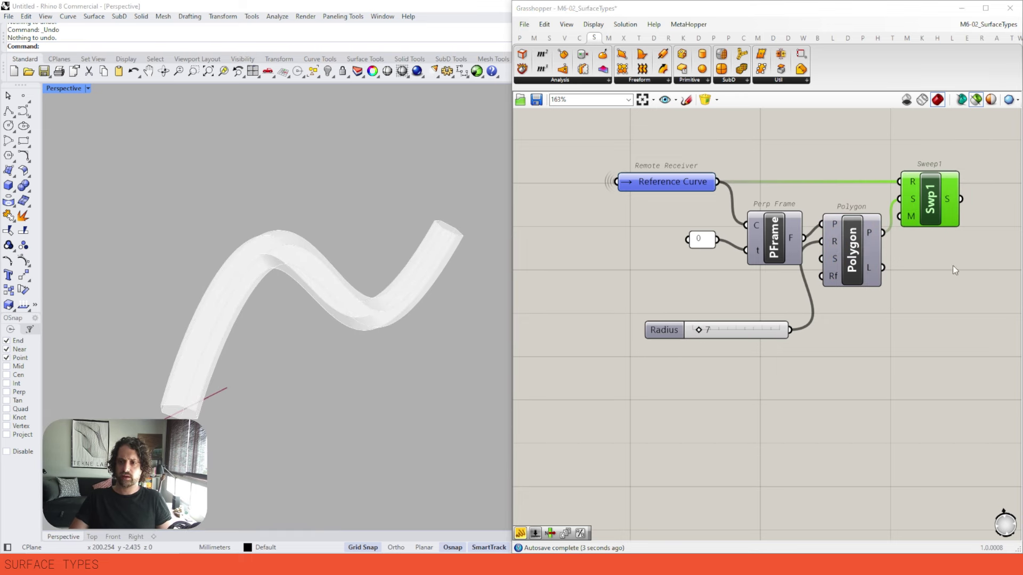
Straighten the wire between Perp Frame and Polygon, and preview the Reference Curve together with Perp Frame
drag(763, 229, 765, 214)
click(848, 236)
click(683, 184)
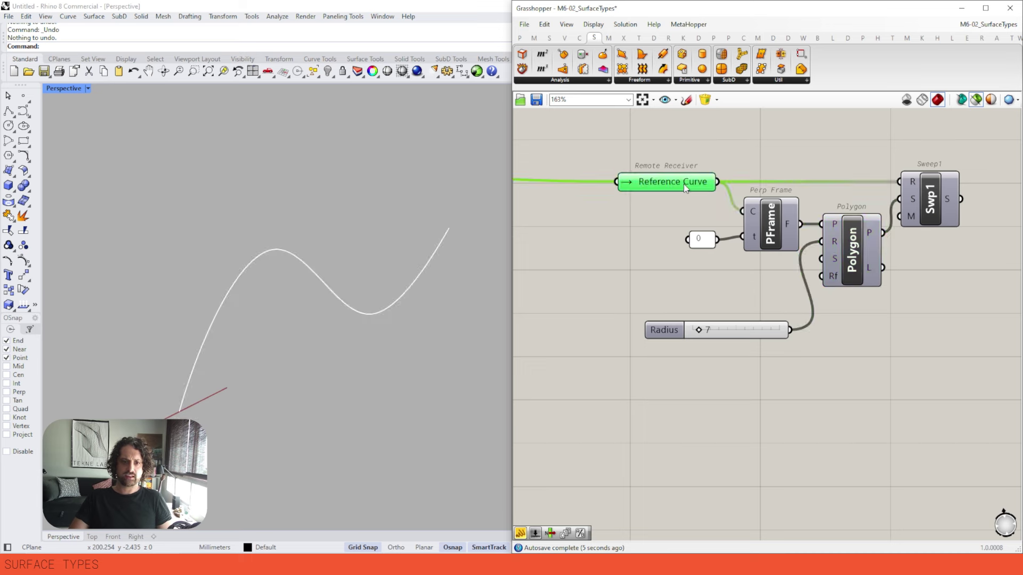
shift+click(777, 232)
scroll(285, 325, up, 5)
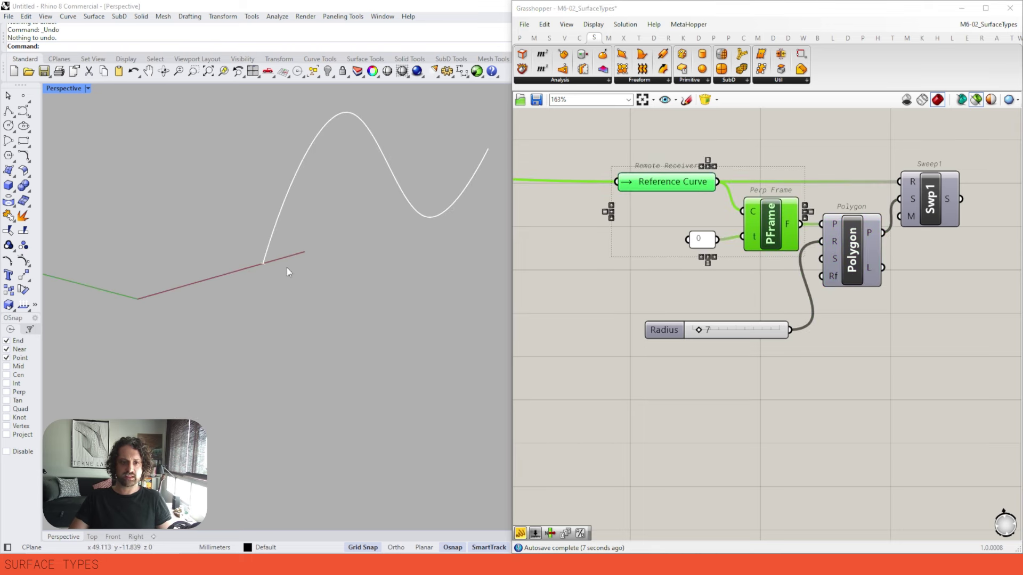
Set the preview plane size to 10 and examine the perpendicular frame at the curve's start
click(594, 24)
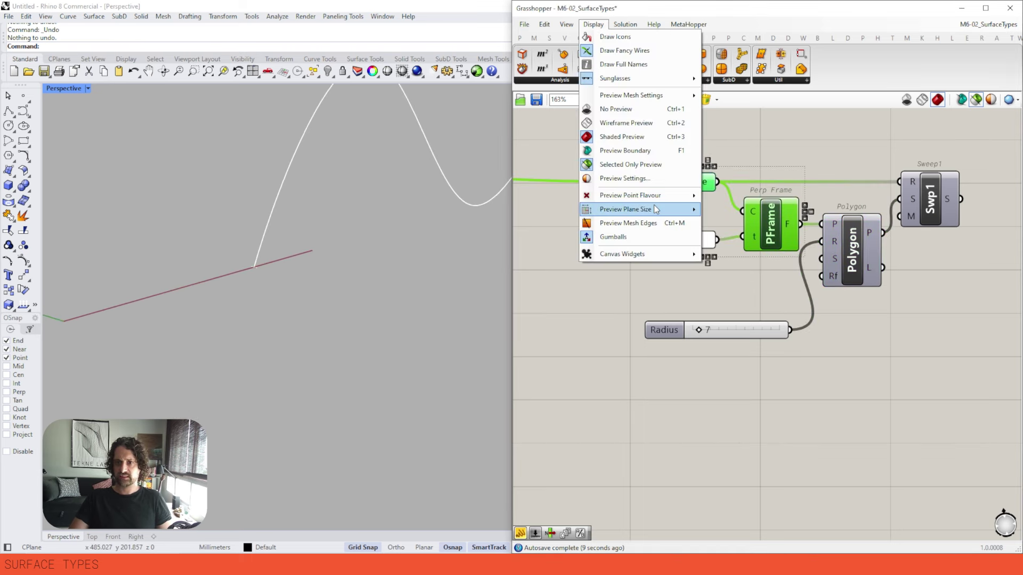
mouse_move(653, 208)
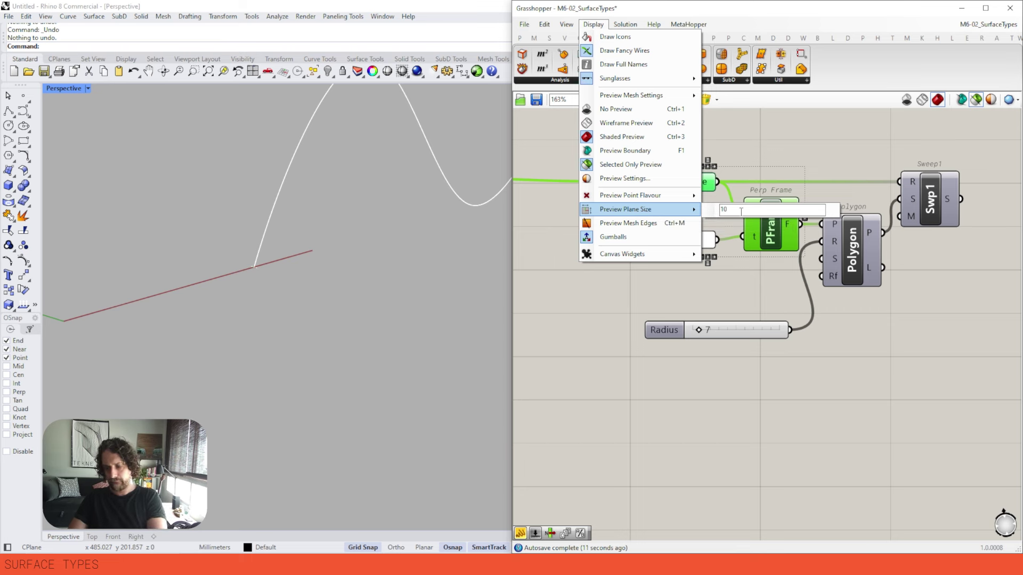
right_drag(356, 238, 223, 341)
scroll(241, 333, down, 8)
scroll(241, 332, up, 10)
scroll(277, 319, down, 7)
right_drag(742, 226, 727, 246)
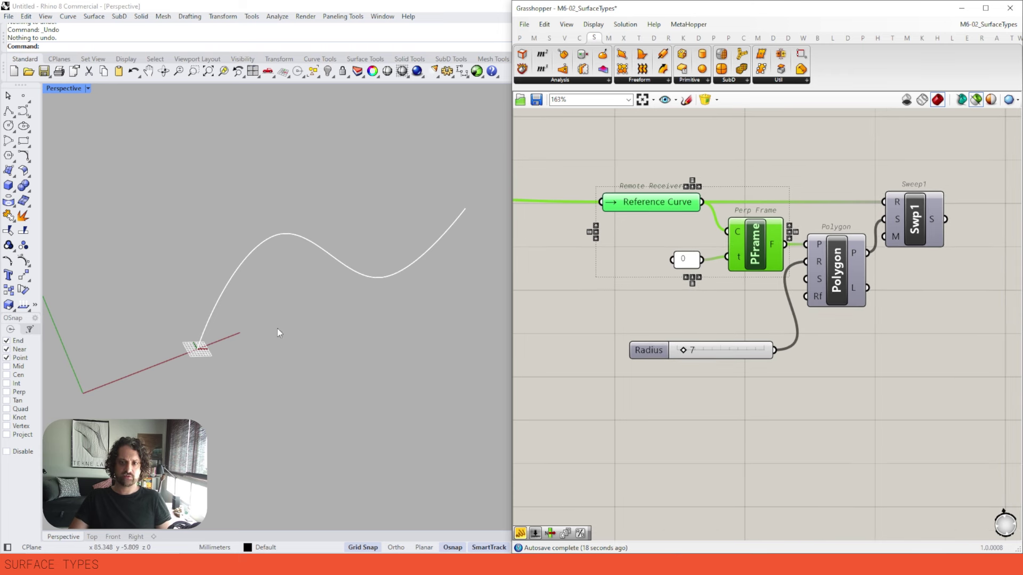
Preview Polygon and Sweep1, set Radius to 6, and connect a Segments slider with value 6 to the Polygon
click(839, 262)
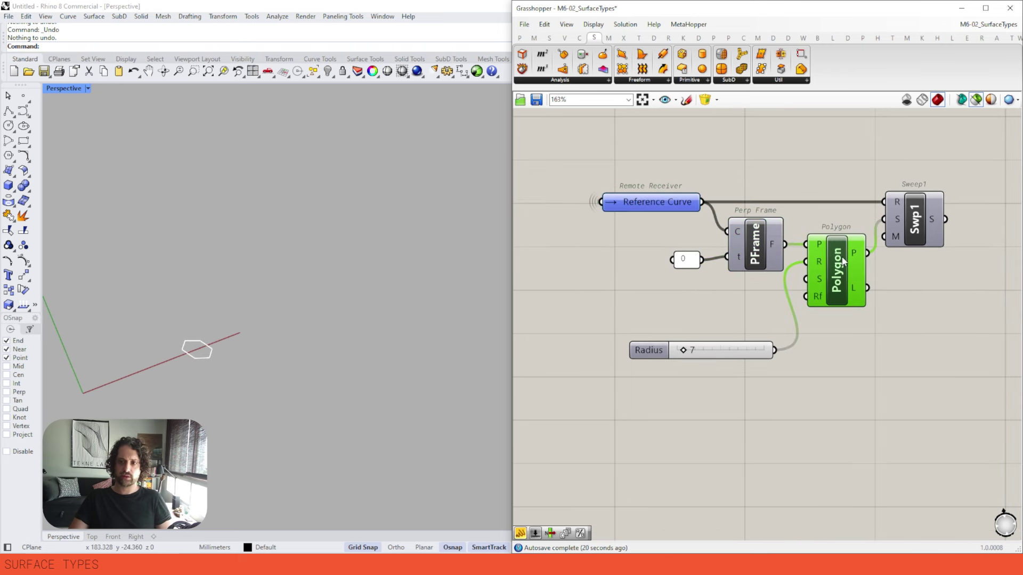
click(915, 225)
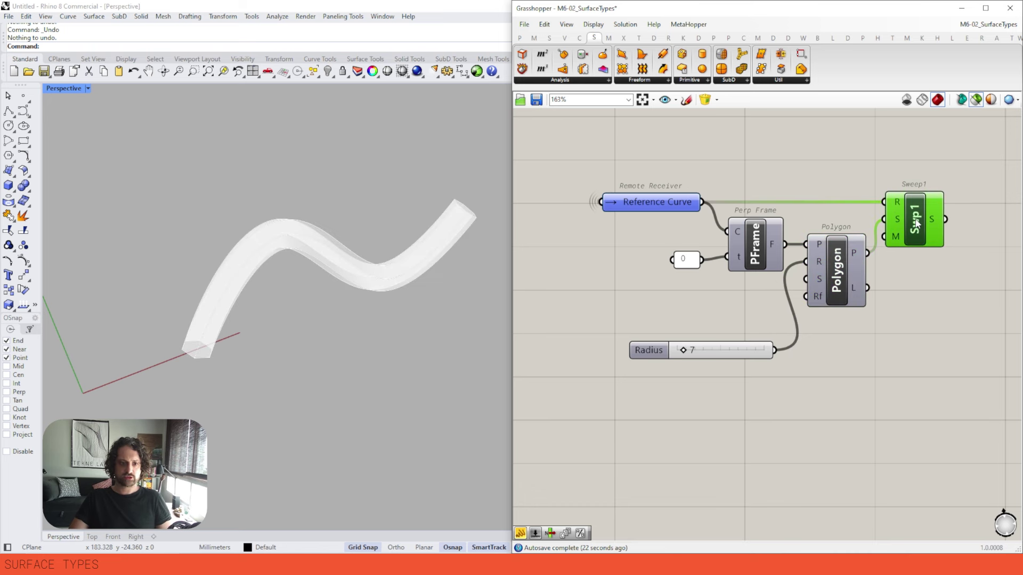
drag(687, 353, 806, 279)
drag(916, 217, 909, 228)
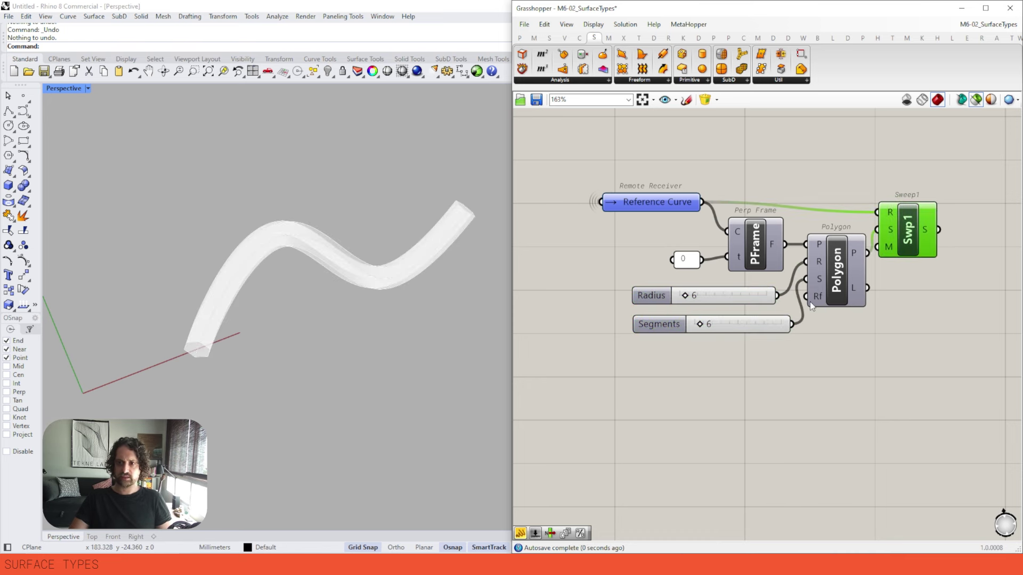
Set Segments to 4 and examine the square-profile sweep from different angles
drag(702, 326, 698, 325)
shift+right_drag(375, 287, 230, 340)
scroll(289, 288, up, 3)
scroll(280, 298, down, 3)
scroll(230, 340, up, 3)
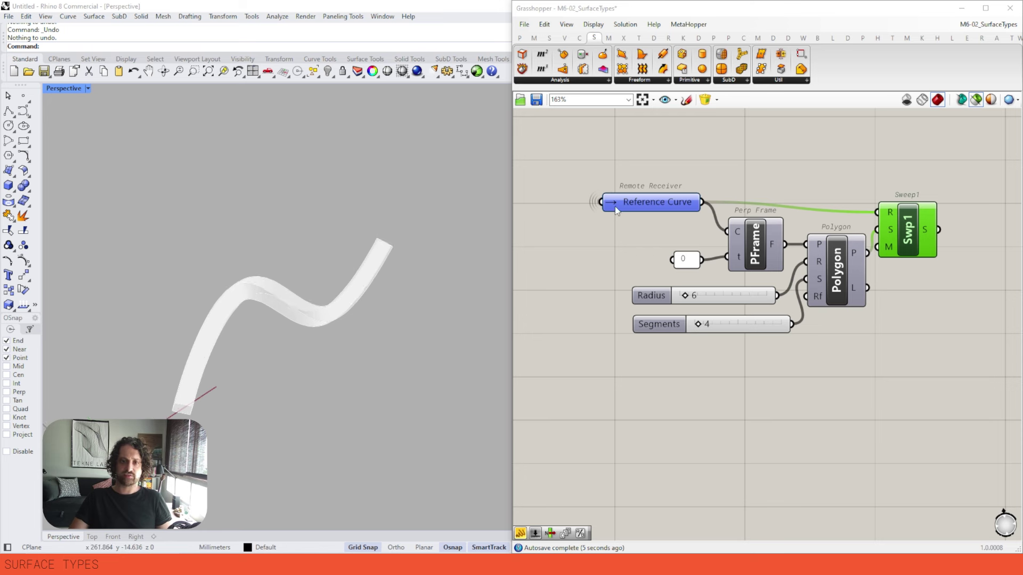
shift+right_drag(305, 288, 347, 247)
scroll(348, 247, up, 3)
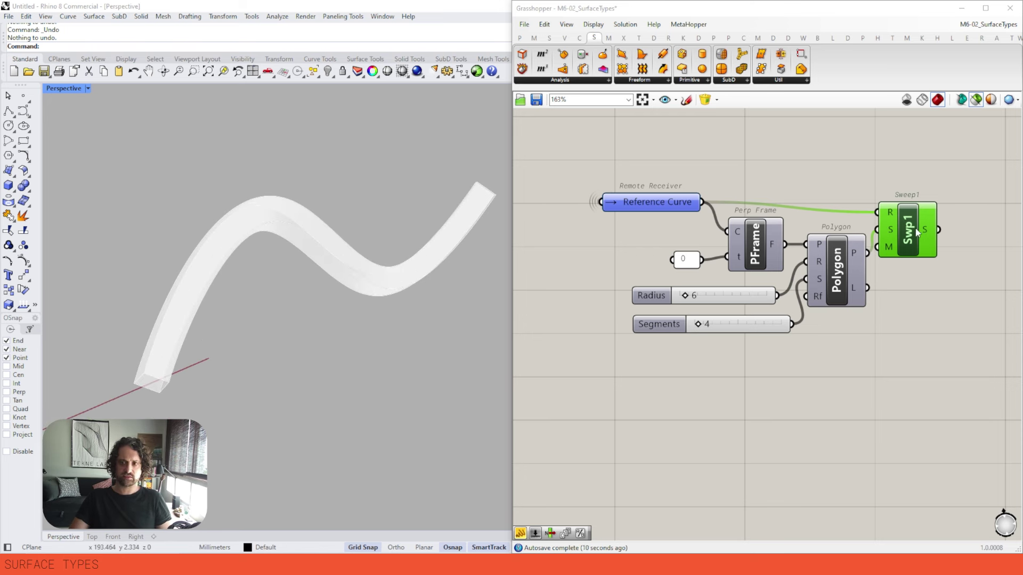
Go to the second Sweep1 definition and preview its Reference Curve and the perpendicular frames along it
scroll(909, 217, down, 2)
right_drag(909, 217, 822, 233)
right_drag(1015, 237, 704, 239)
right_drag(570, 256, 706, 248)
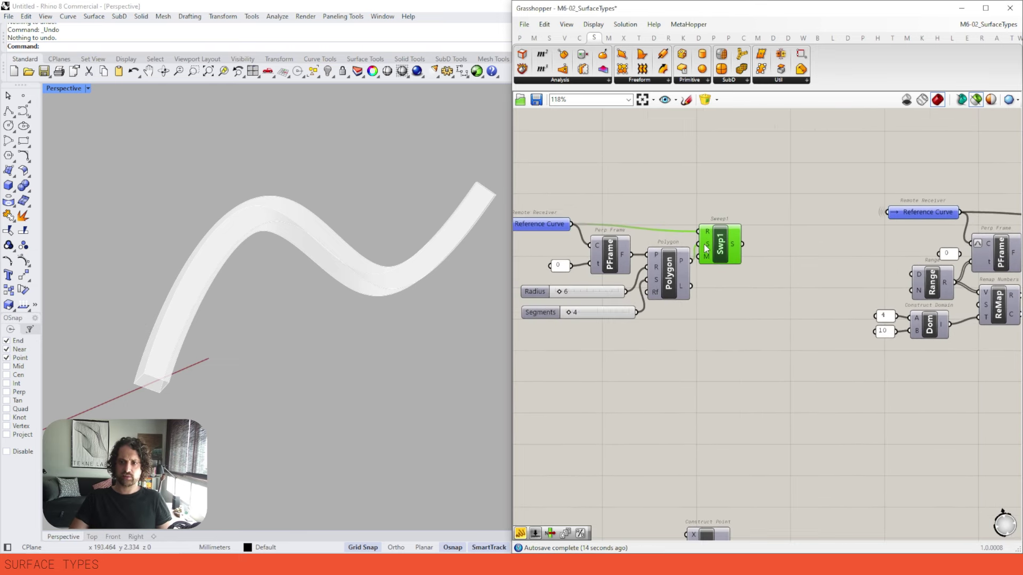
right_drag(852, 230, 803, 215)
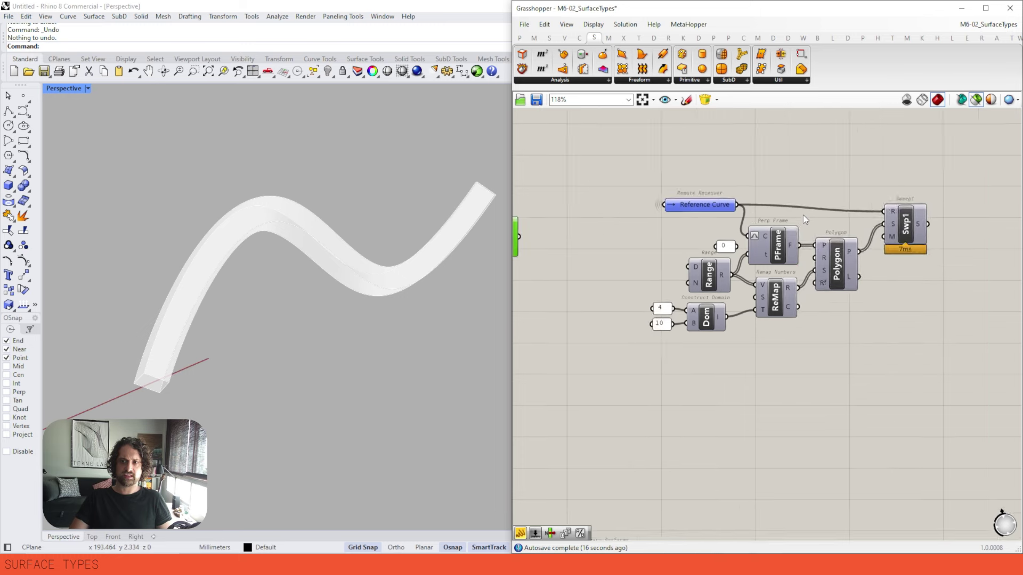
scroll(794, 221, up, 3)
click(675, 209)
click(726, 264)
right_drag(730, 216, 749, 214)
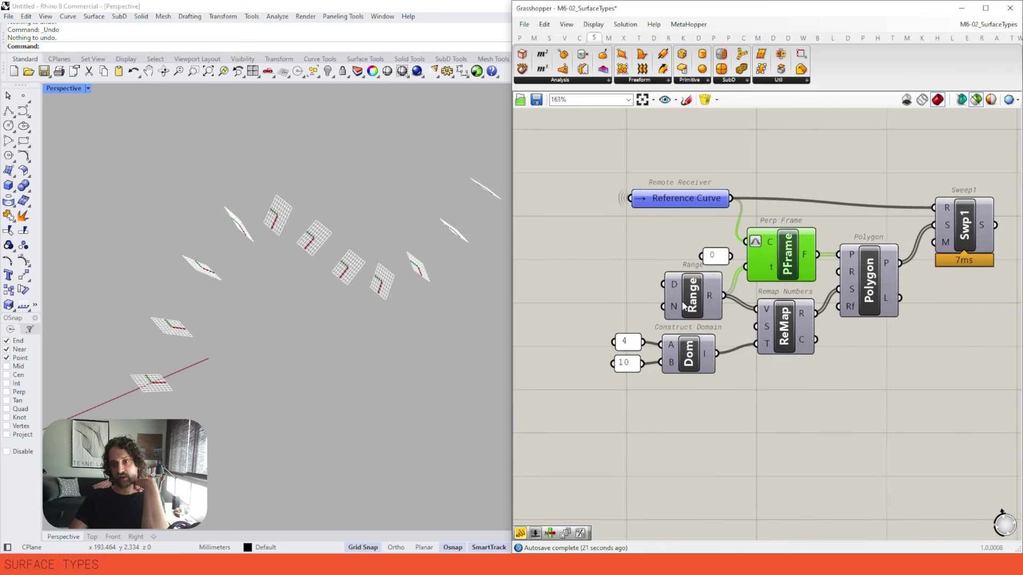
Move Range slightly away from Perp Frame and check the Perp Frame's Curve input
click(706, 293)
mouse_move(701, 294)
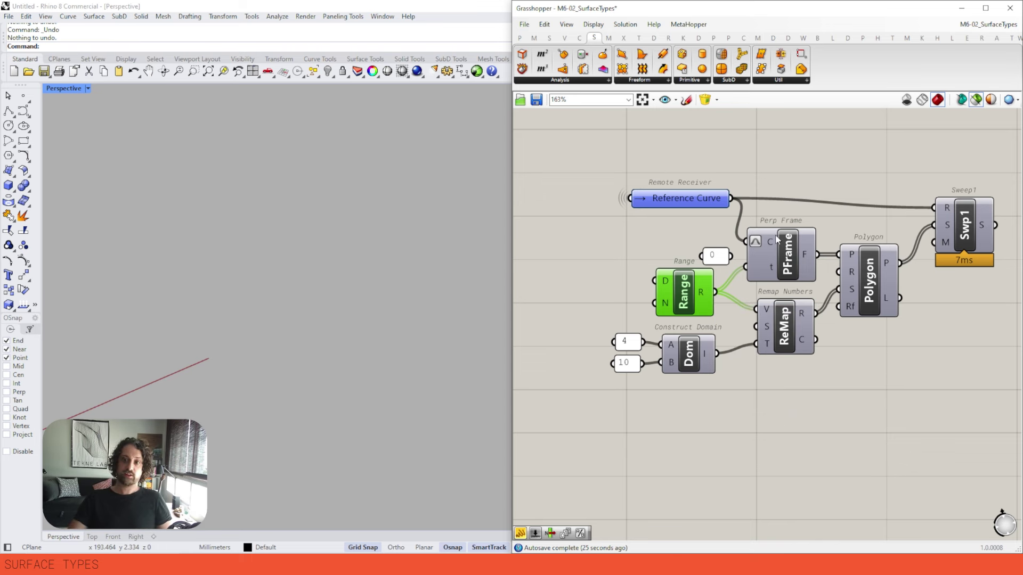
mouse_move(769, 245)
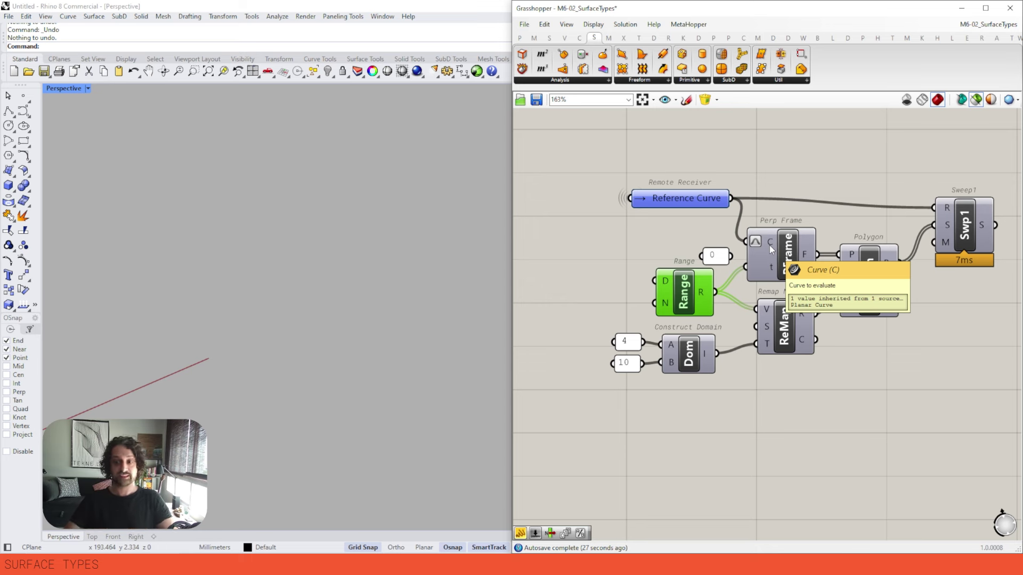
Preview the Perp Frame planes together with the Reference Curve they follow
click(786, 257)
shift+right_drag(438, 196, 436, 218)
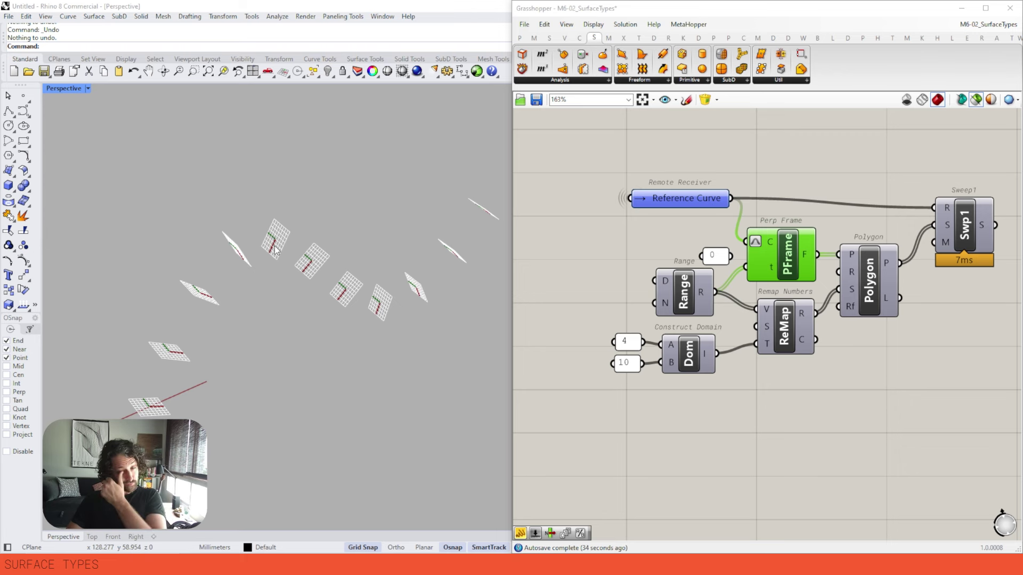
shift+click(699, 202)
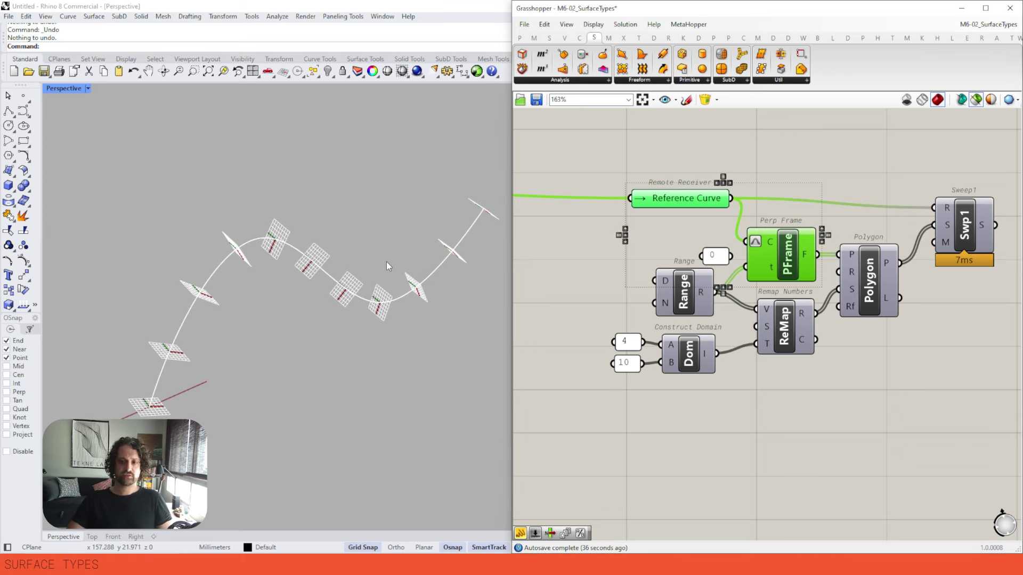
Disconnect Remap Numbers from the Polygon's Segments input and preview the Polygon profiles along the curve
right_drag(860, 288, 831, 272)
right_click(822, 274)
mouse_move(861, 306)
click(767, 307)
click(850, 266)
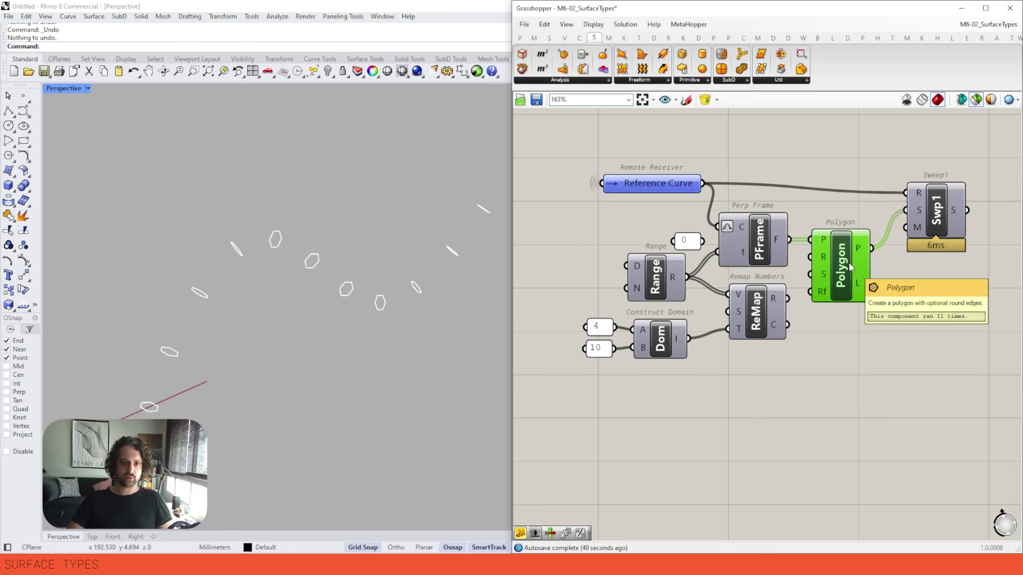
Preview the second Sweep1 and examine the swept surface from another angle
click(936, 216)
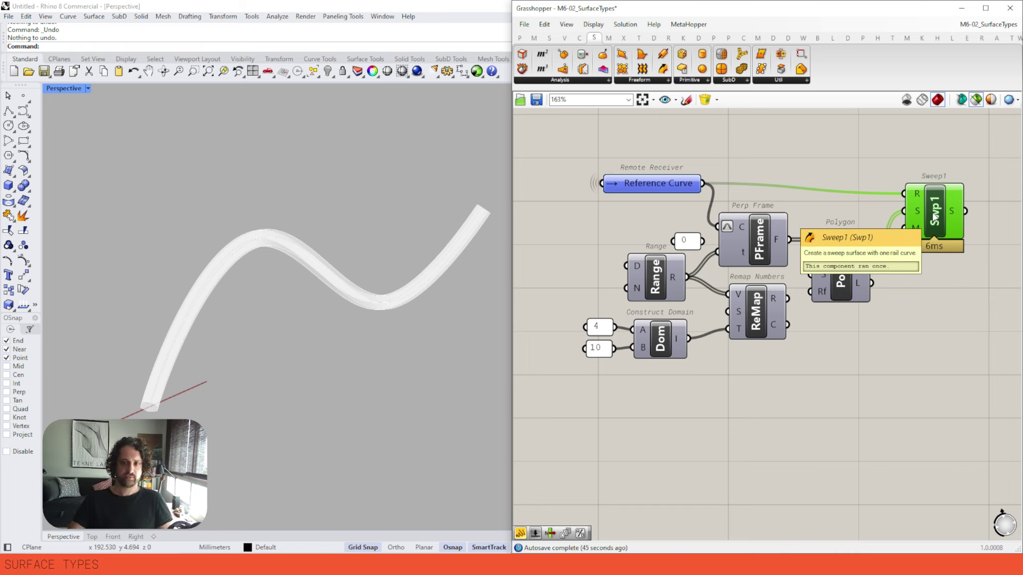
right_drag(279, 310, 362, 242)
ctrl+right_drag(362, 243, 369, 223)
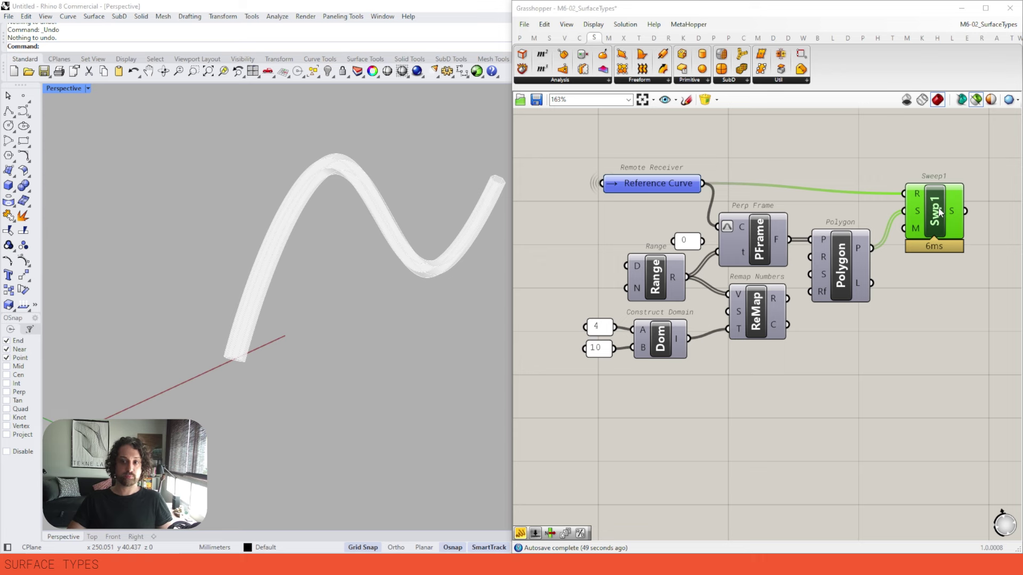
Connect the Remap Numbers mapped output to the Polygon's Segments input and preview the resulting profiles
right_drag(825, 269, 804, 288)
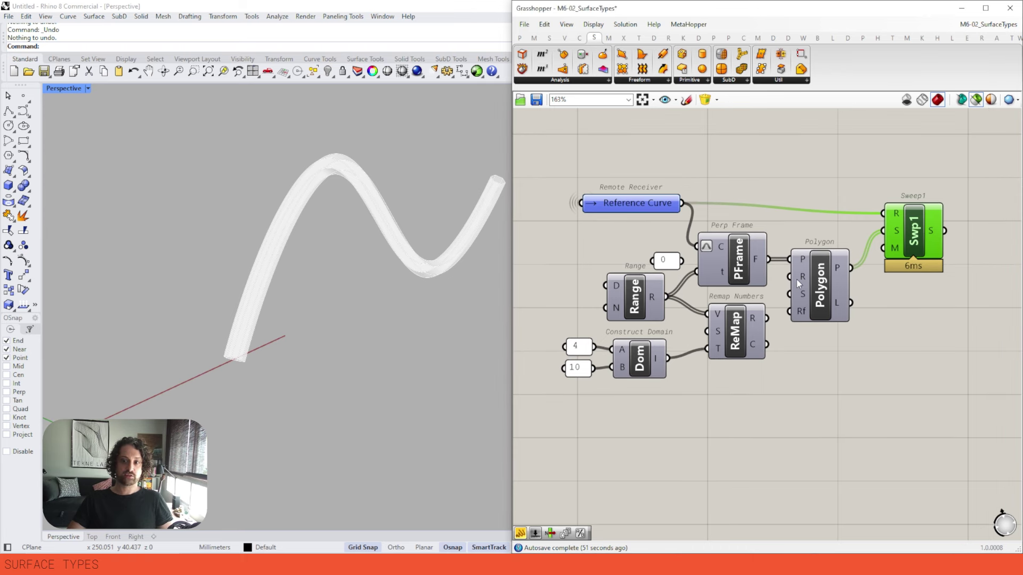
drag(790, 293, 767, 320)
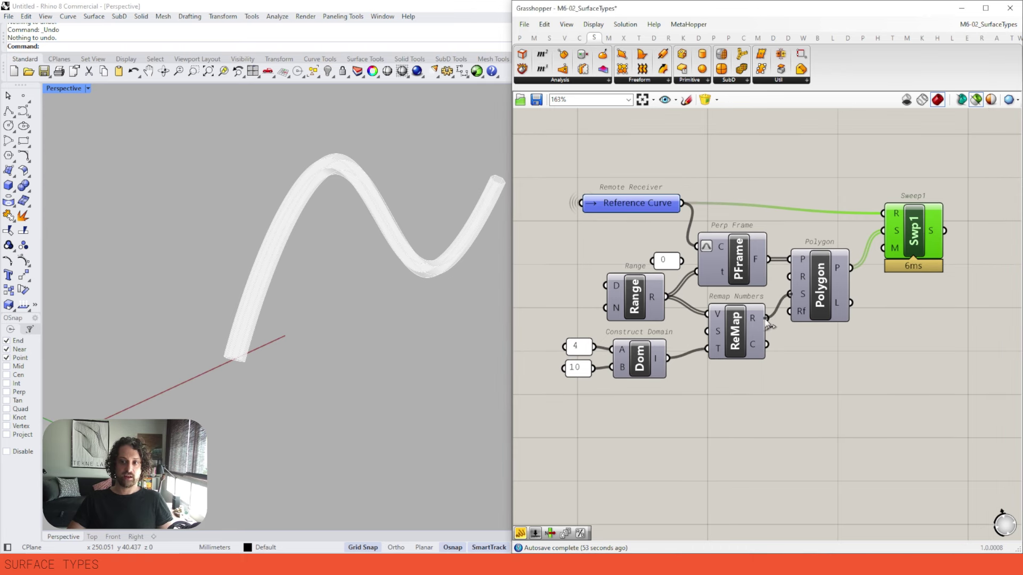
shift+right_drag(340, 187, 318, 253)
ctrl+right_drag(269, 319, 268, 299)
click(818, 295)
shift+right_drag(331, 158, 251, 215)
Set the Construct Domain's start value to 3 and examine the polygon profiles along the curve
right_drag(580, 350, 596, 339)
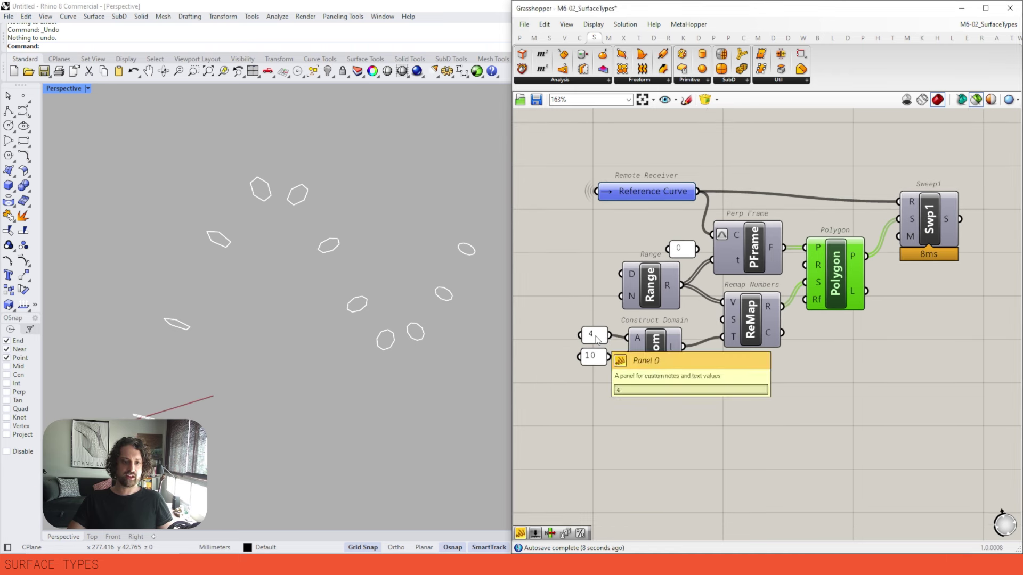
double_click(597, 340)
text(3)
click(629, 430)
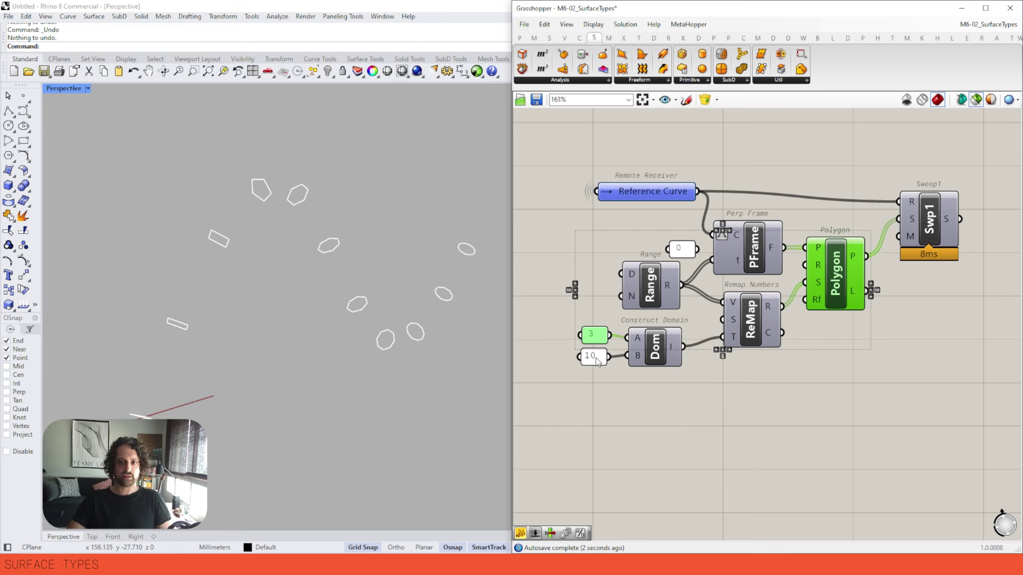
scroll(481, 258, up, 5)
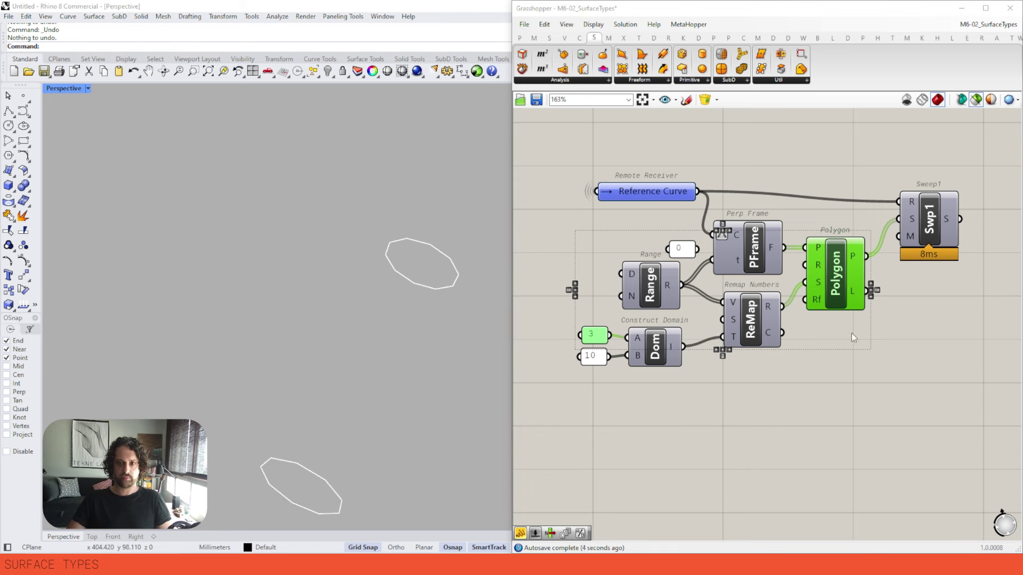
scroll(416, 276, down, 5)
shift+right_drag(416, 273, 373, 272)
Preview the Sweep1 surface built through the polygon profiles of varying segment counts
click(951, 224)
scroll(363, 272, up, 5)
shift+right_drag(373, 271, 369, 238)
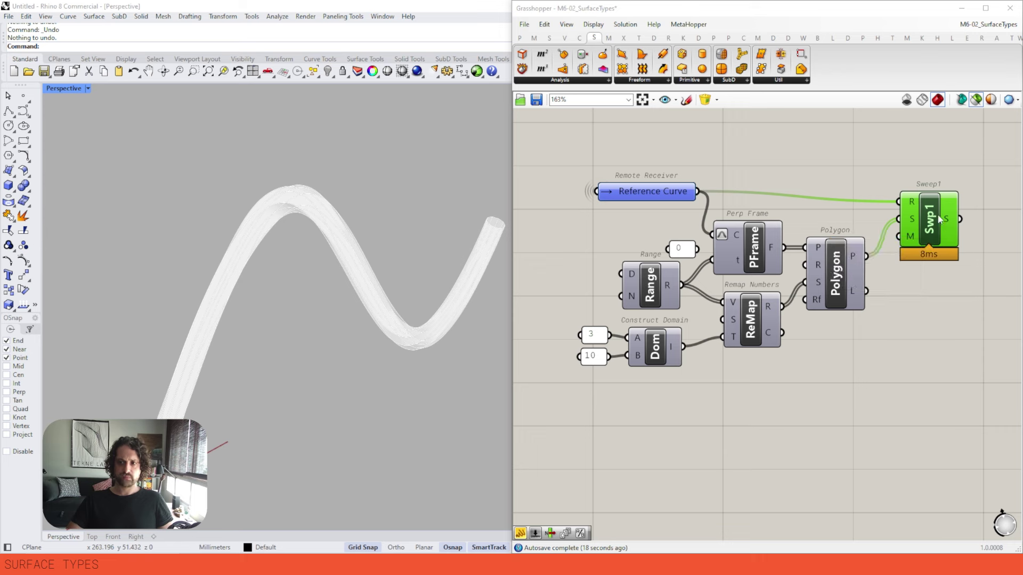
Add a Panel beside Sweep1 and connect the sweep's surface output to it to read the geometry type
right_drag(835, 197, 838, 182)
right_drag(730, 209, 503, 259)
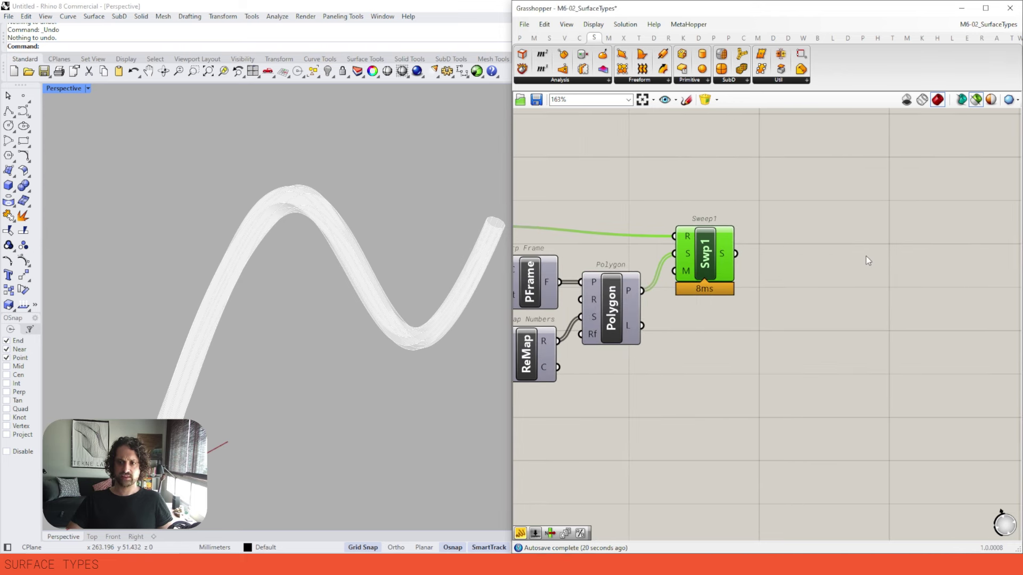
double_click(853, 251)
text(//)
key(Return)
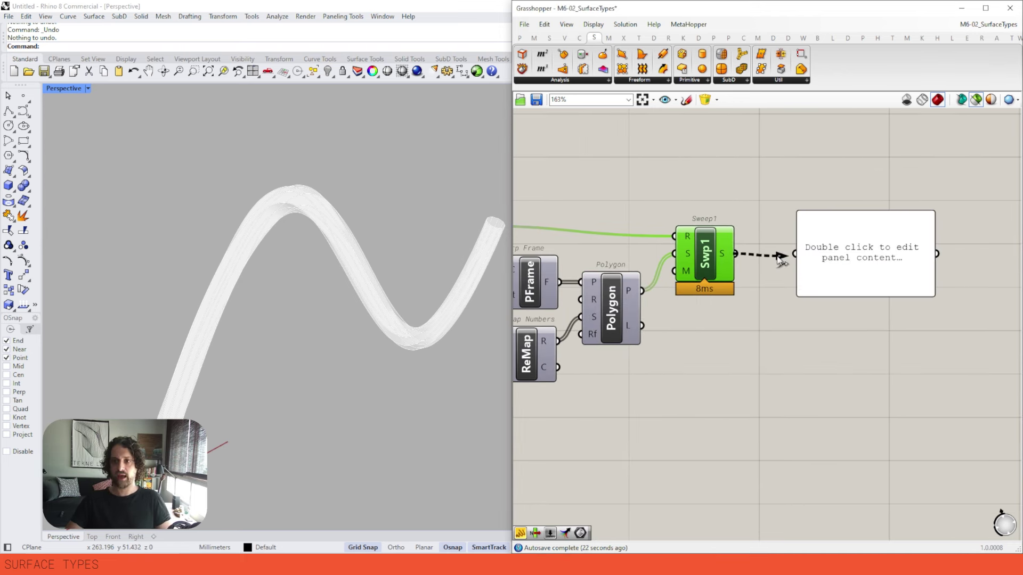
drag(736, 254, 794, 253)
scroll(780, 266, up, 3)
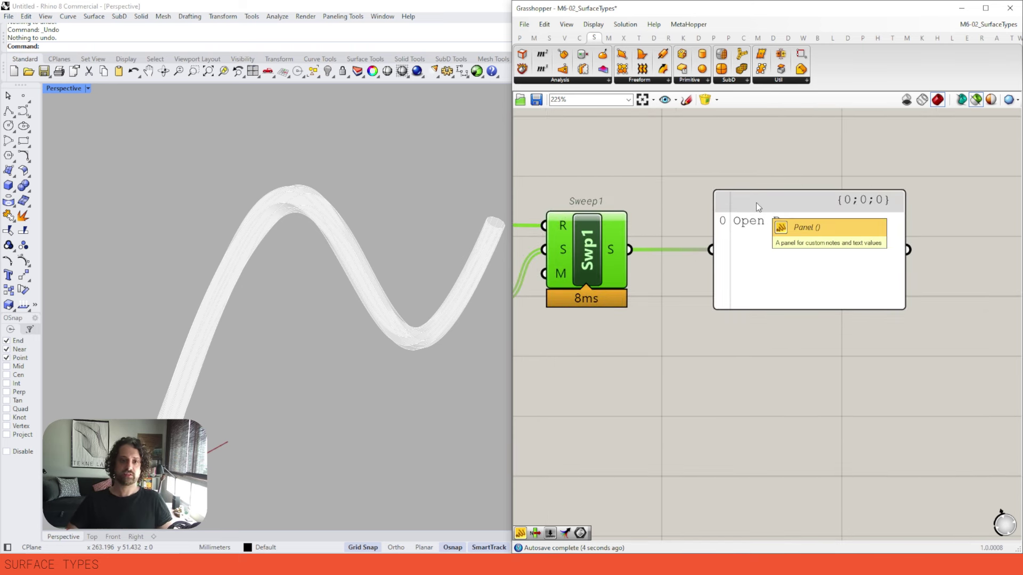
Add Deconstruct Brep, feed it the Sweep1 output, and list its Faces in the Panel, enlarging the Panel to fit
scroll(751, 210, down, 5)
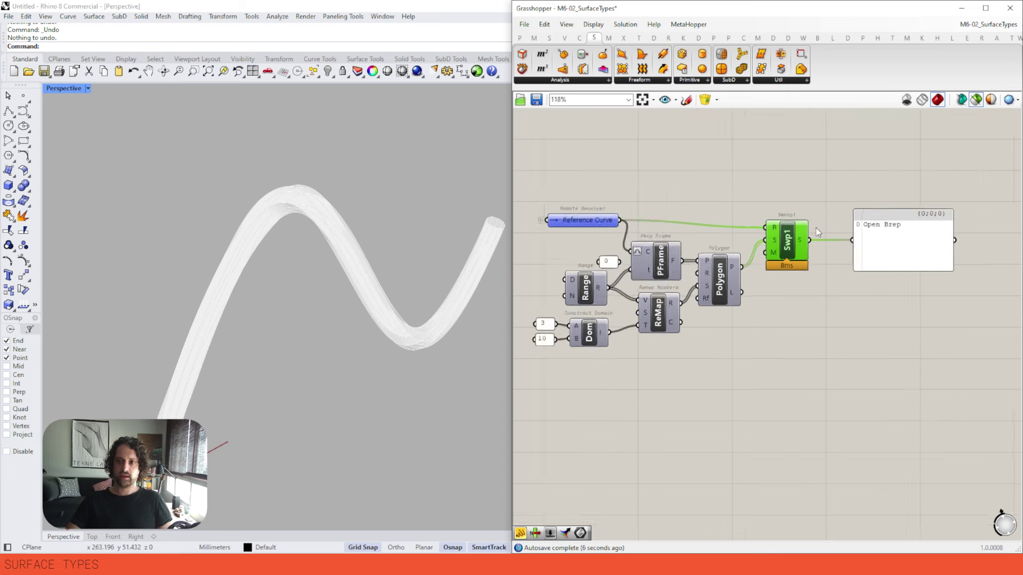
click(810, 210)
double_click(812, 213)
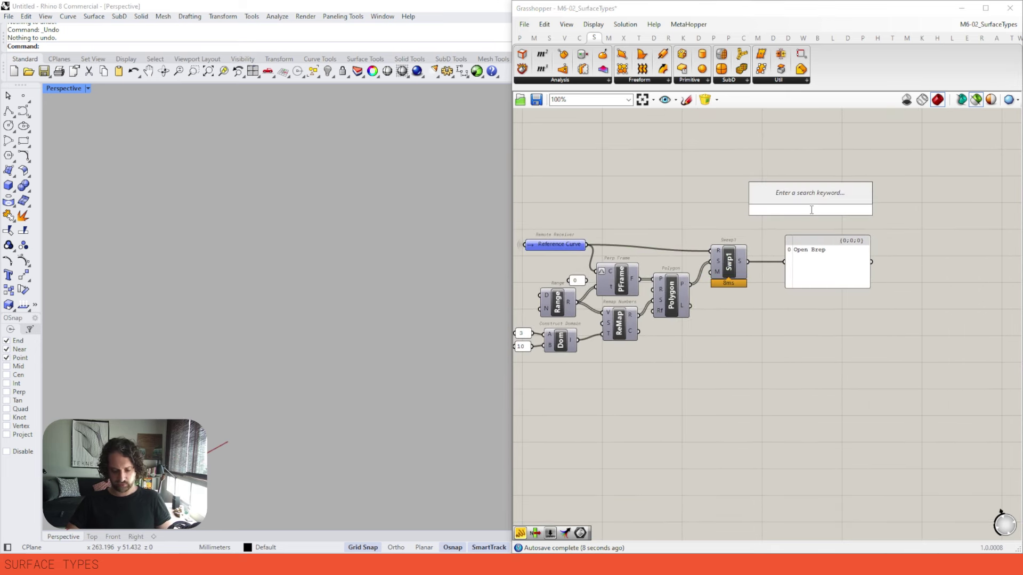
text(expl)
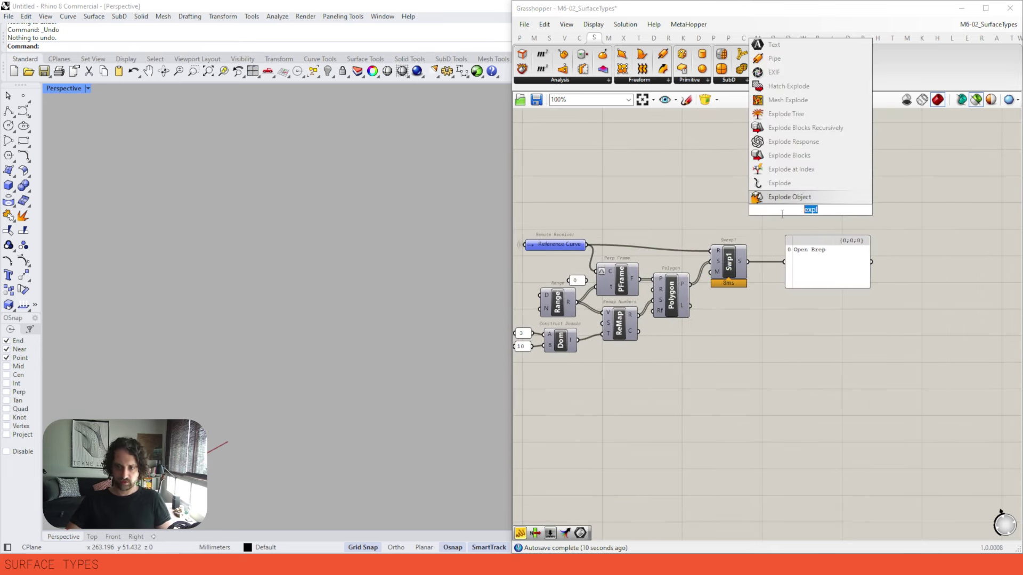
scroll(782, 207, down, 3)
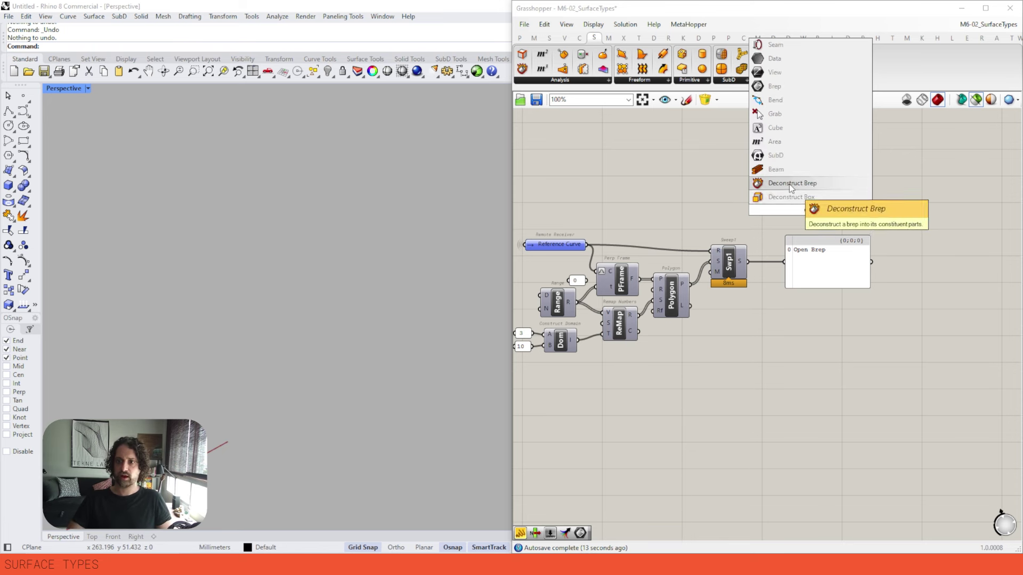
click(788, 184)
drag(794, 212, 831, 258)
drag(828, 199, 823, 256)
drag(870, 261, 901, 315)
Preview the Deconstruct Brep result and examine the faces at the sweep's open end up close
click(806, 225)
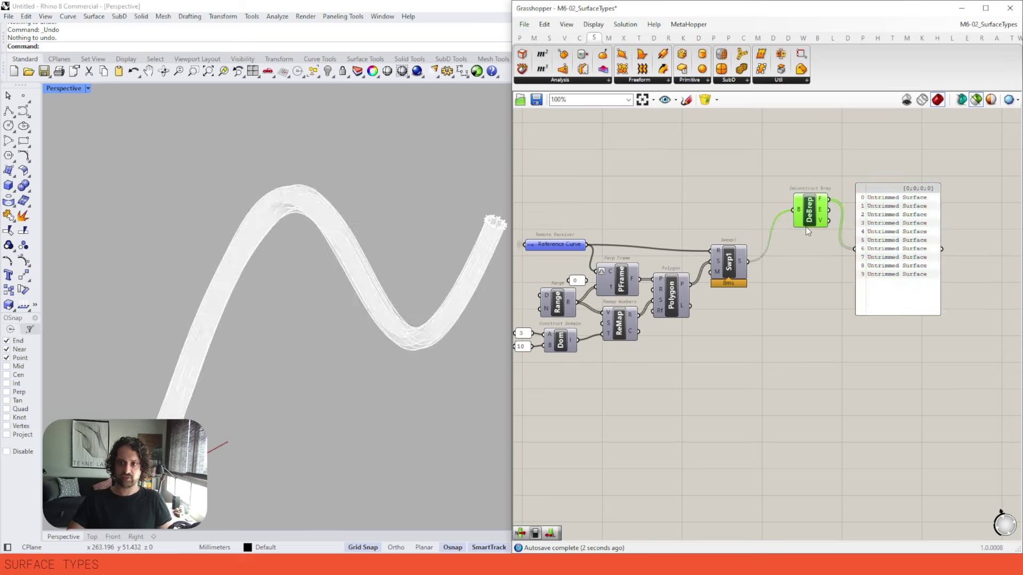
right_drag(400, 277, 290, 228)
scroll(262, 333, up, 3)
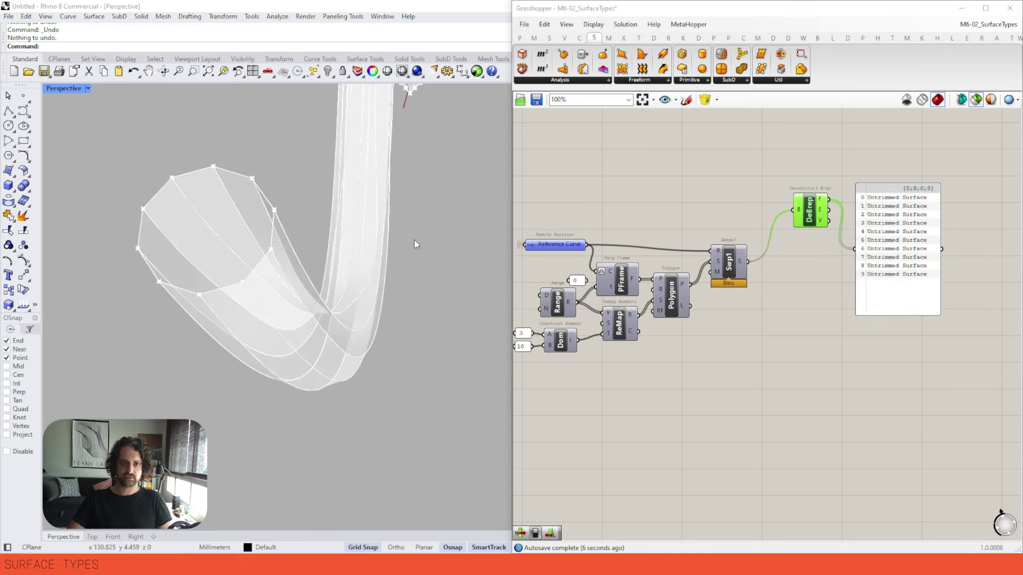
Add a List Item fed by the Deconstruct Brep's Faces output and preview the single extracted face
double_click(852, 150)
text(item)
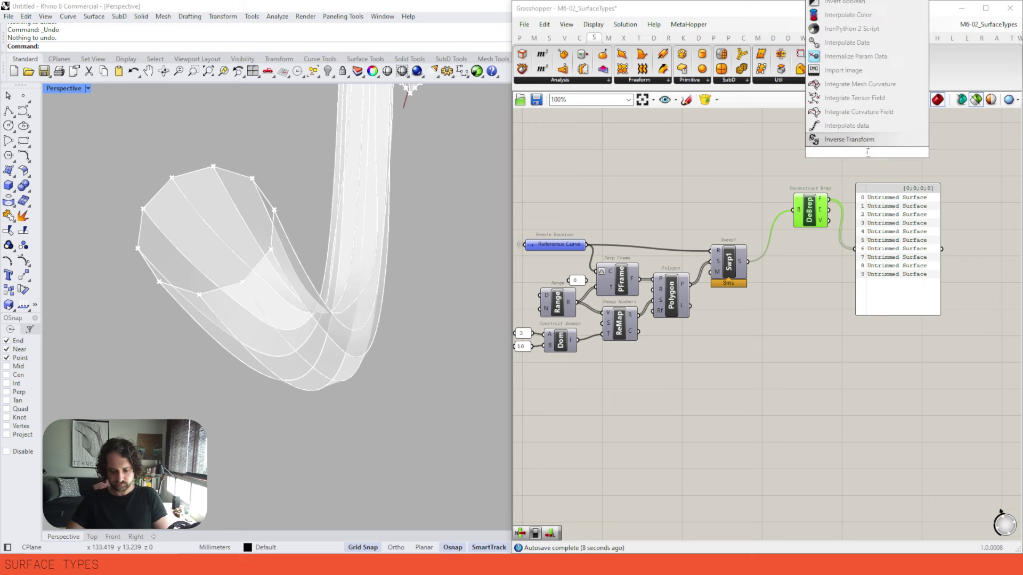
click(862, 129)
drag(850, 141, 829, 199)
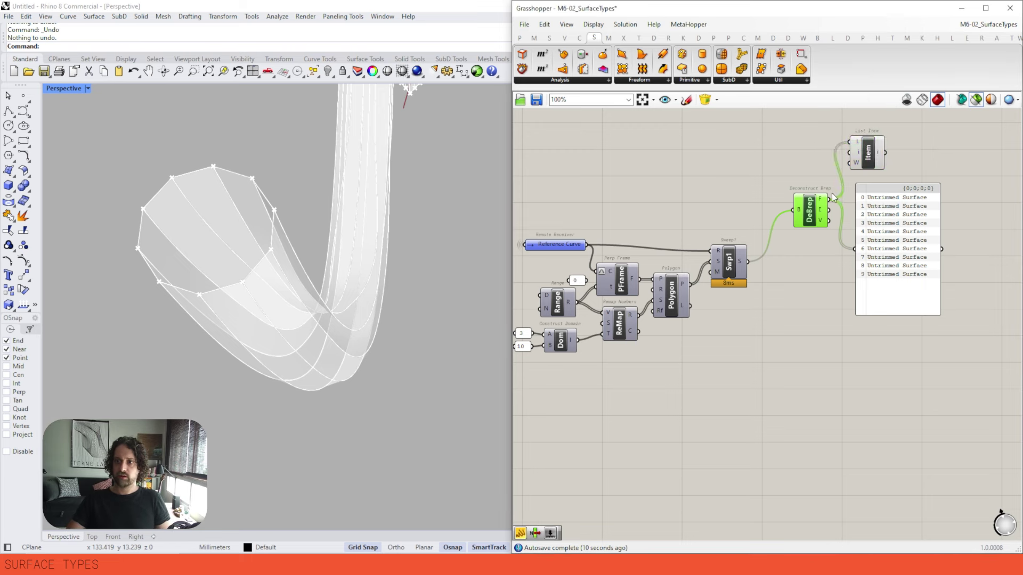
click(863, 157)
right_drag(426, 288, 343, 269)
scroll(360, 295, down, 10)
Check the segment values supplied to the Polygon and view the extracted face from another angle
right_drag(562, 284, 596, 277)
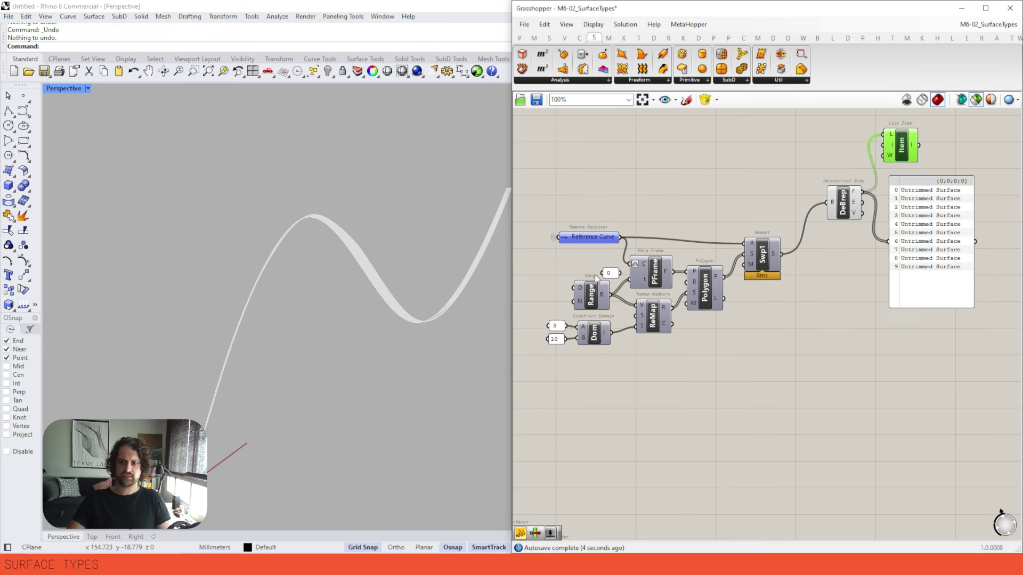
mouse_move(696, 299)
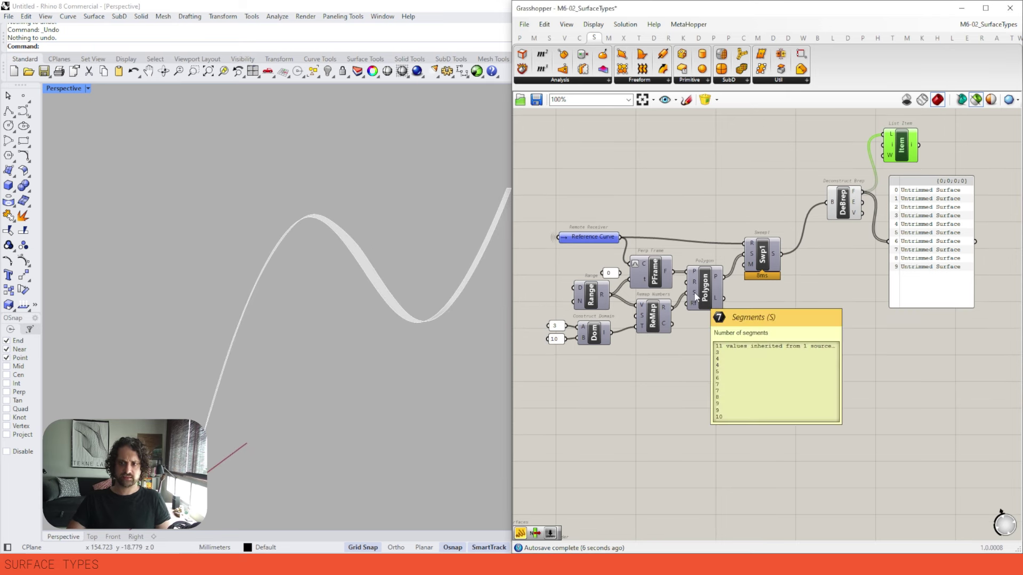
drag(903, 210, 887, 282)
right_drag(471, 270, 452, 234)
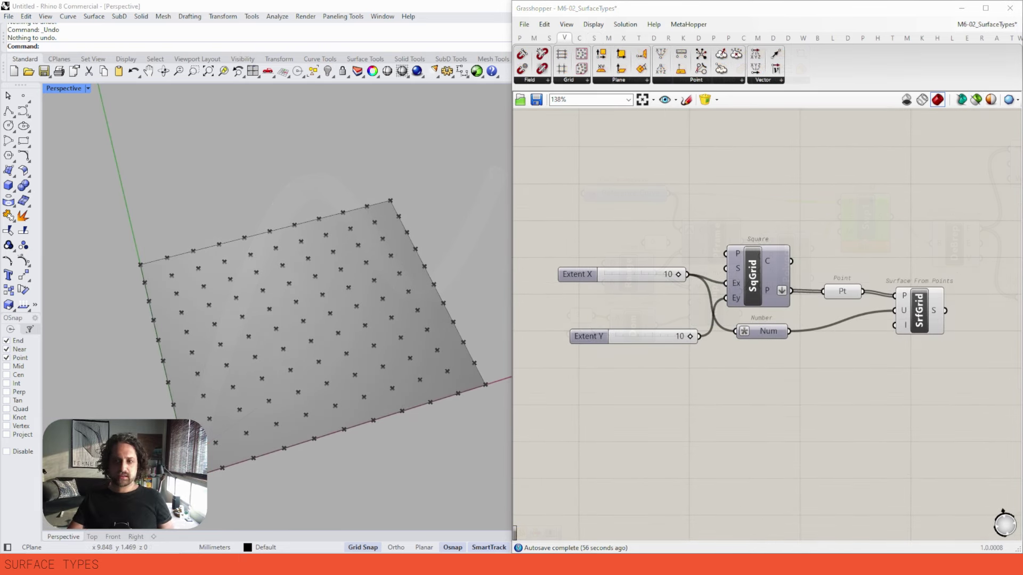
Go to the Surface From Points definition and look up the Freeform group of surface components
right_drag(848, 207, 820, 207)
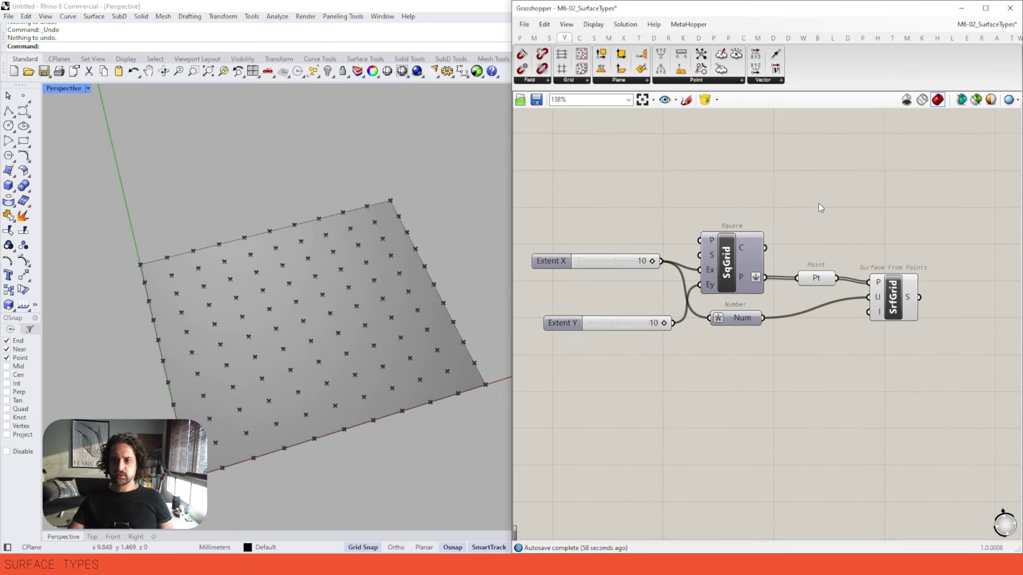
click(900, 304)
click(687, 132)
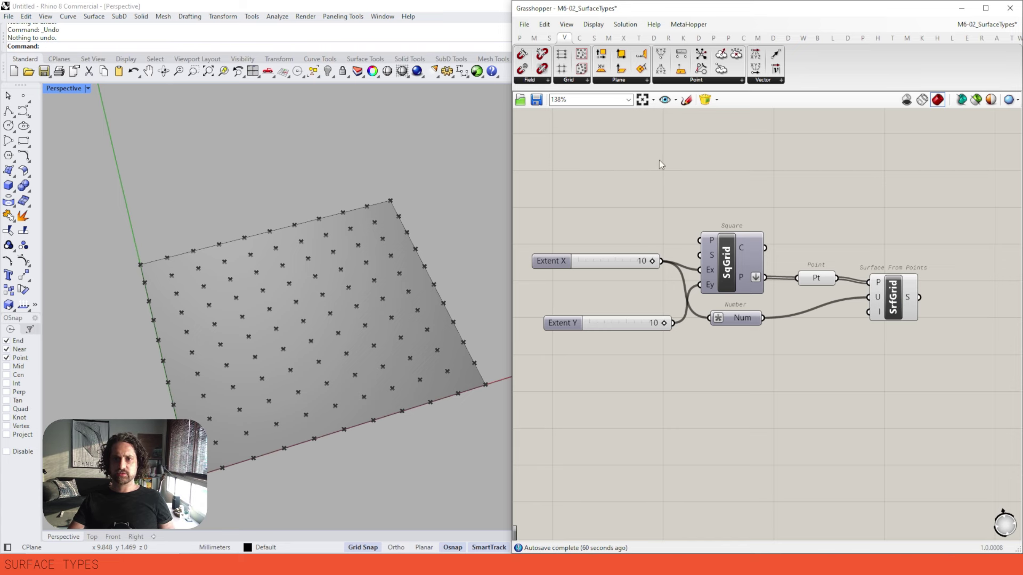
click(549, 38)
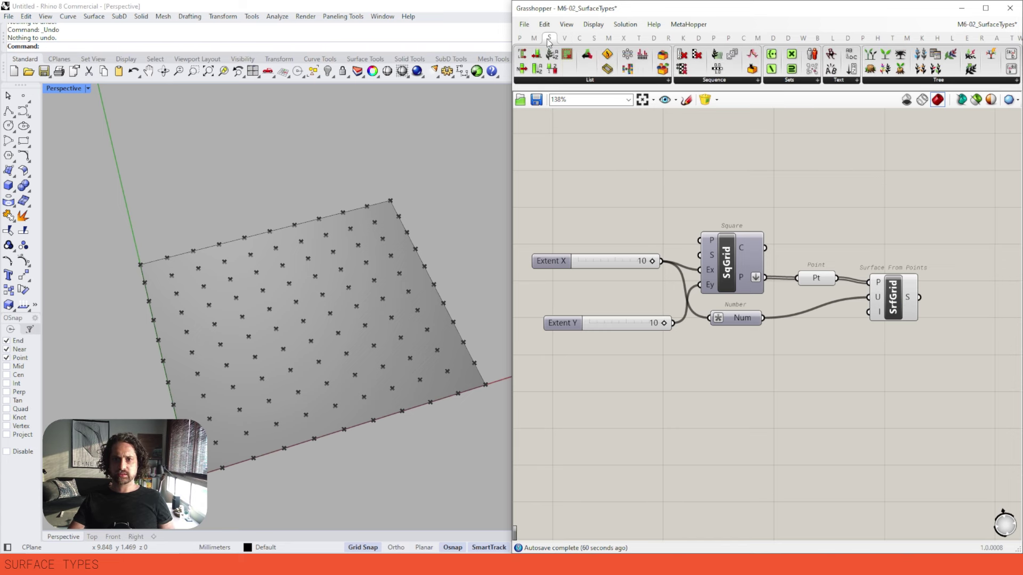
click(594, 38)
click(647, 80)
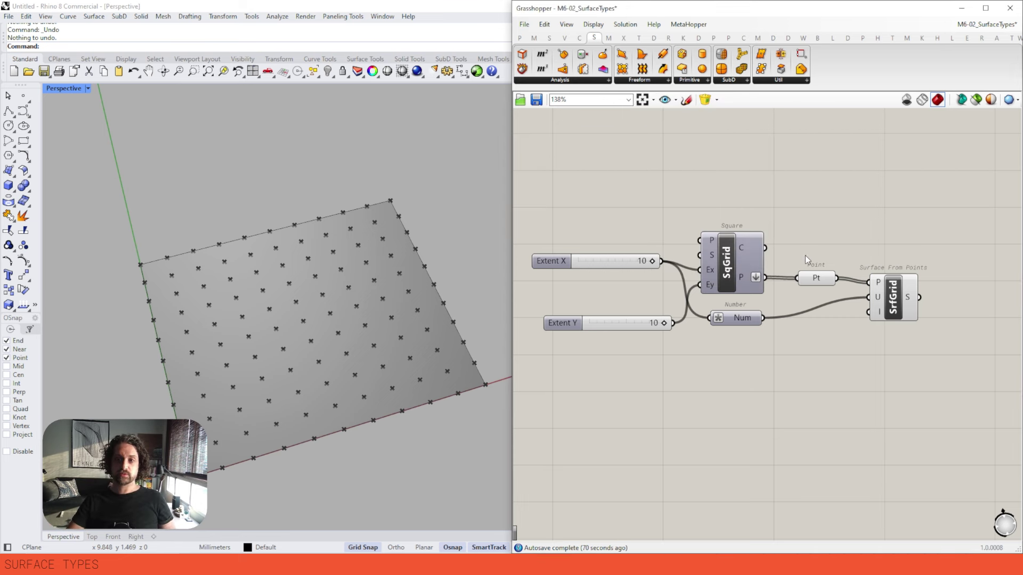
Limit the preview to selected components and show the Square grid
click(976, 99)
click(725, 270)
shift+right_drag(374, 352, 342, 323)
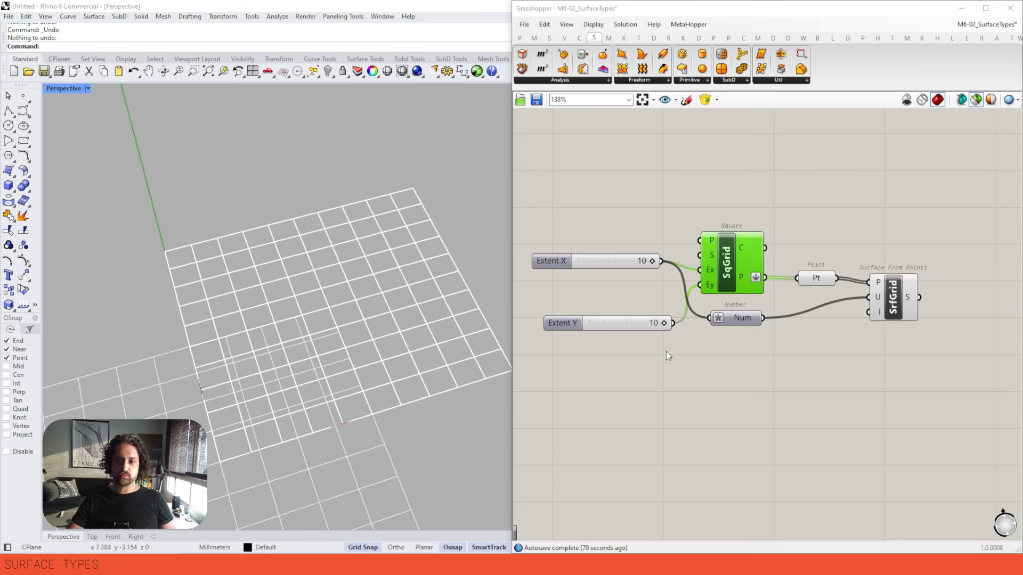
Preview the Point container's grid points and inspect its coordinate list
click(813, 280)
scroll(752, 277, up, 2)
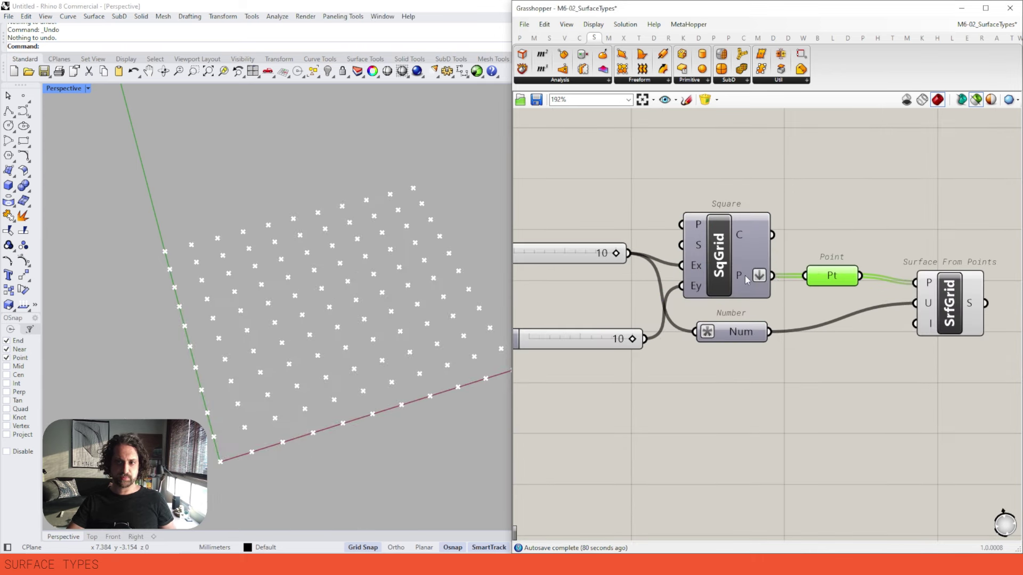
drag(833, 275, 822, 276)
scroll(822, 275, down, 1)
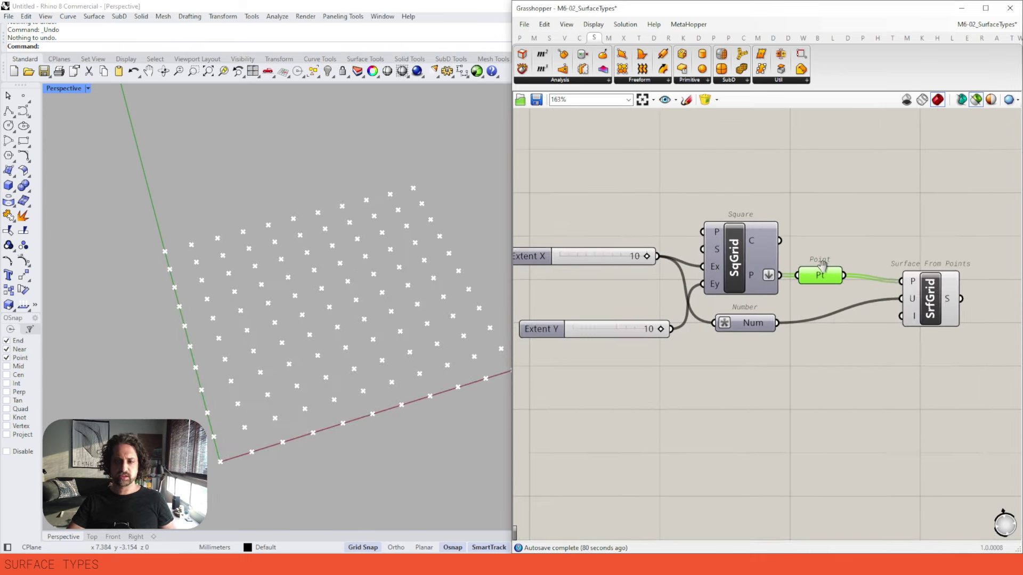
mouse_move(814, 273)
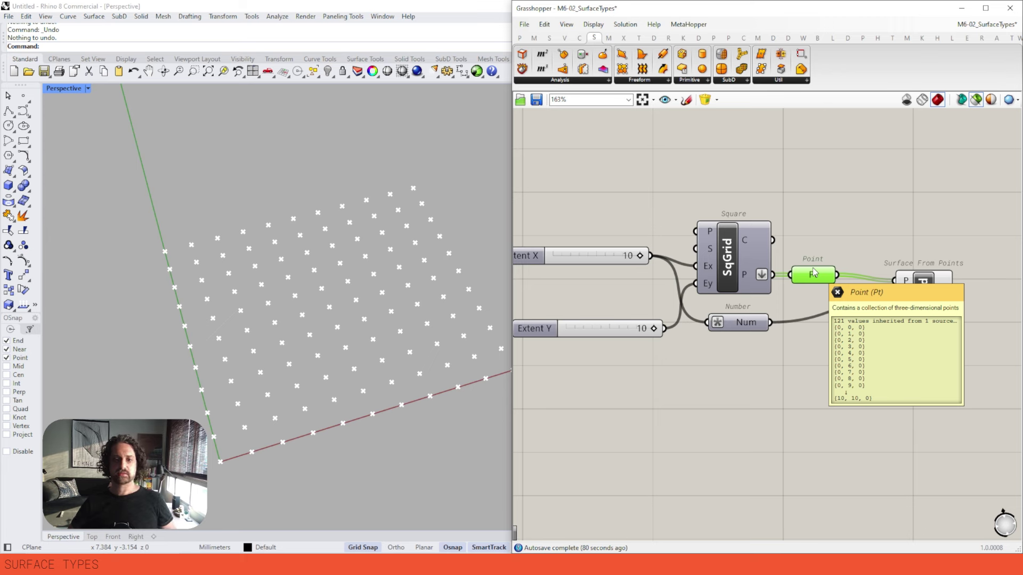
scroll(799, 233, down, 2)
right_drag(424, 315, 388, 319)
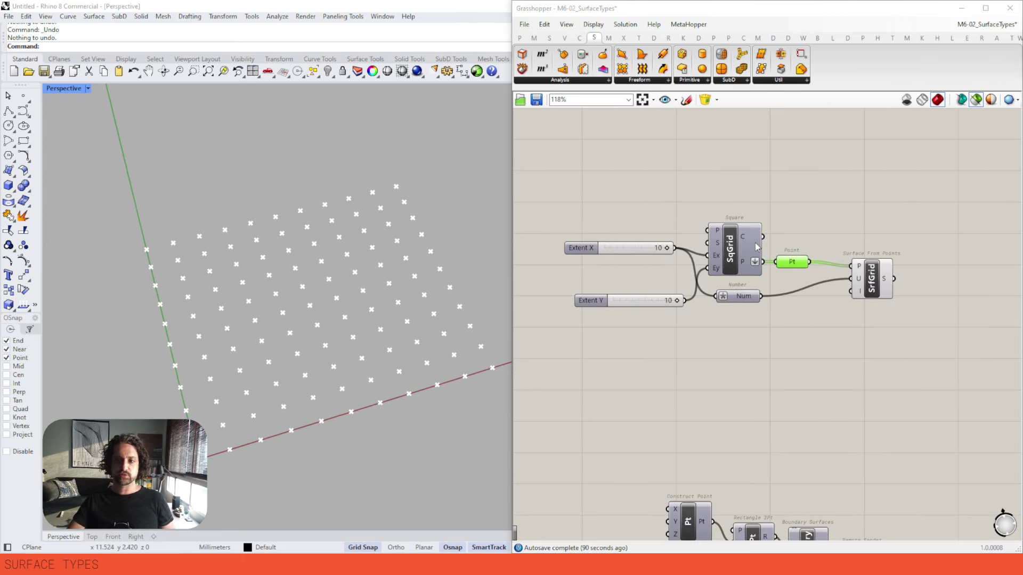
Add a List Item component above Surface From Points, feed its list input from the Point container, and restore the full geometry preview
right_drag(891, 191, 854, 231)
double_click(853, 229)
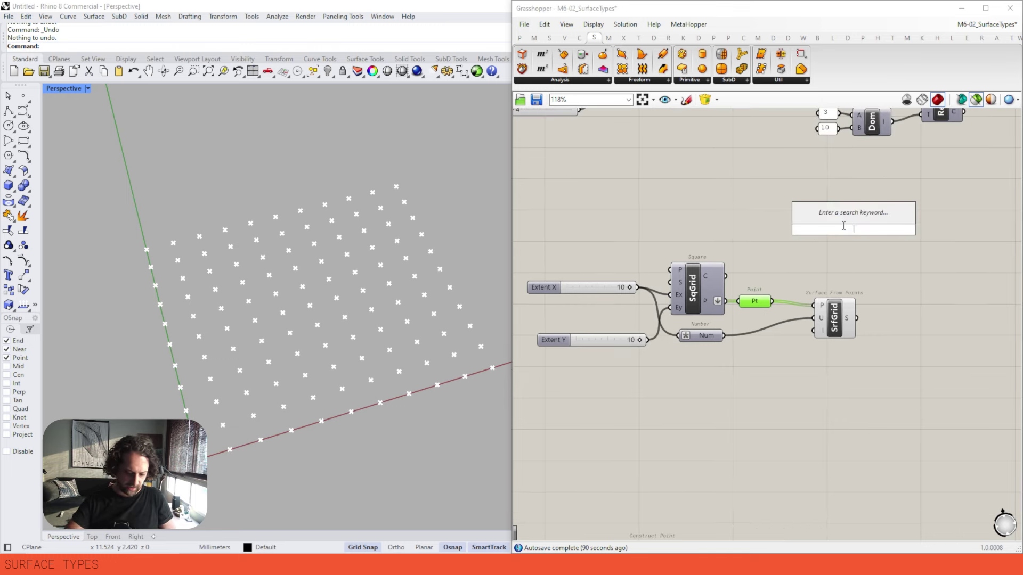
text(item)
click(823, 203)
drag(772, 301, 832, 217)
click(737, 229)
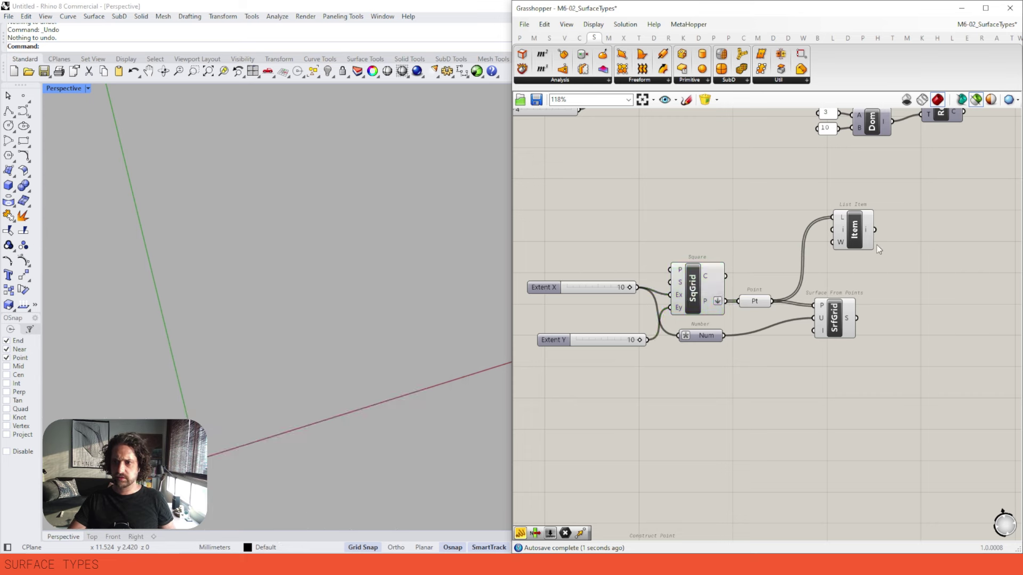
click(977, 99)
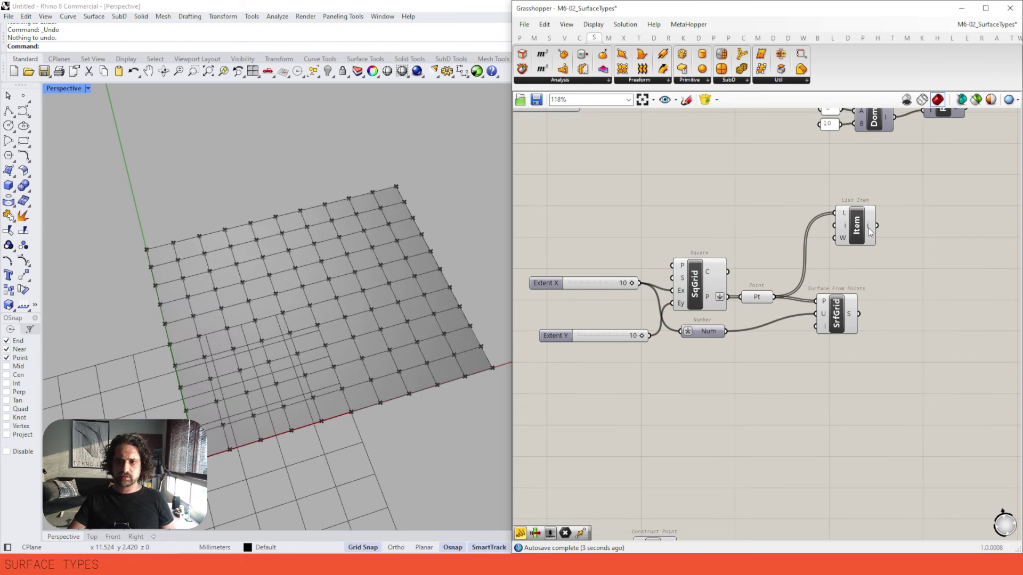
drag(853, 245, 839, 266)
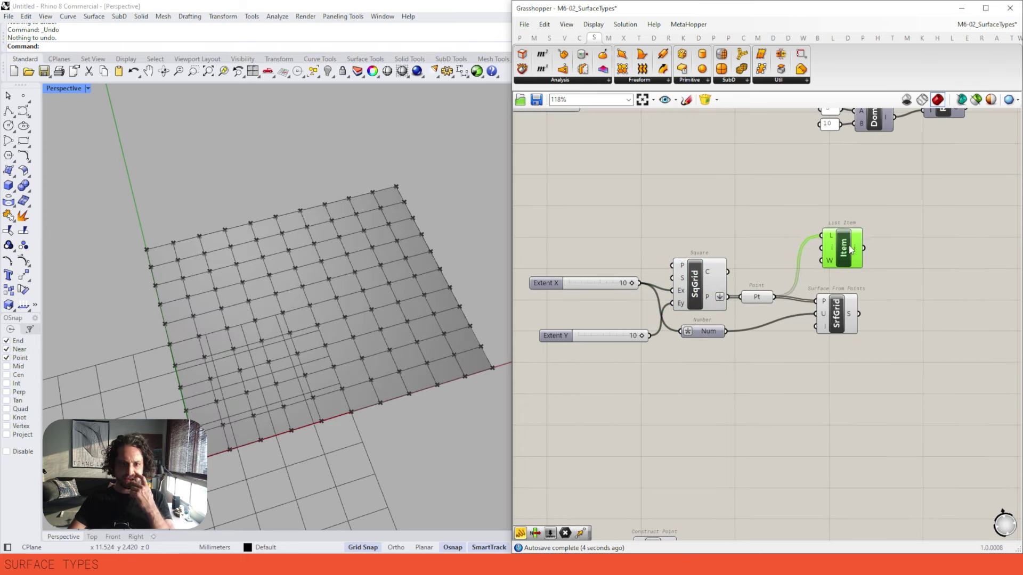
Add a number slider ranging up to 100, set at 0, and connect it to the List Item's index input
double_click(757, 230)
text(100)
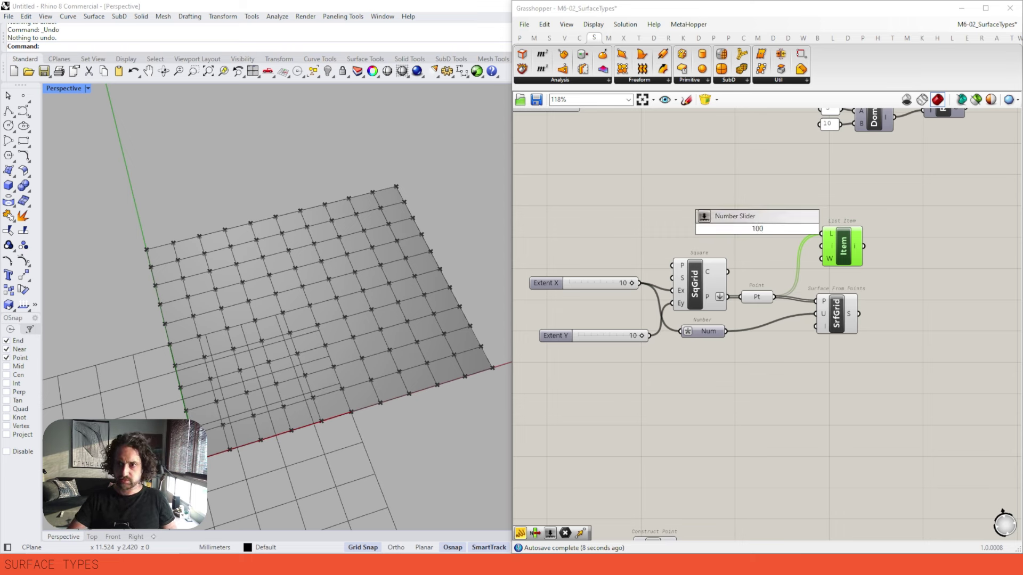
key(Return)
drag(809, 229, 822, 247)
drag(842, 248, 726, 238)
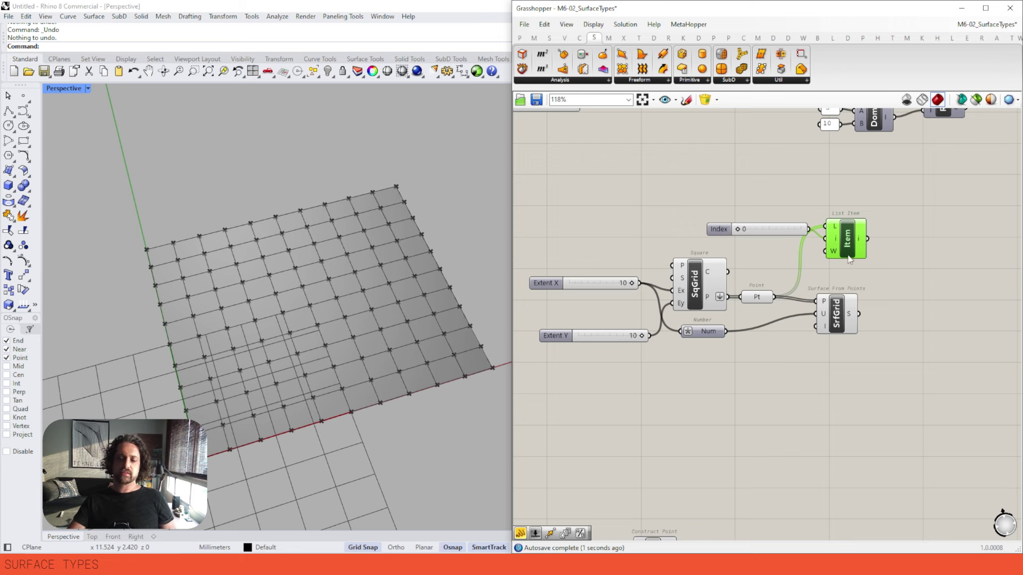
Trace the order of the grid points with the List Item selected, setting Index to 5 and 29
right_drag(743, 304, 769, 298)
click(785, 297)
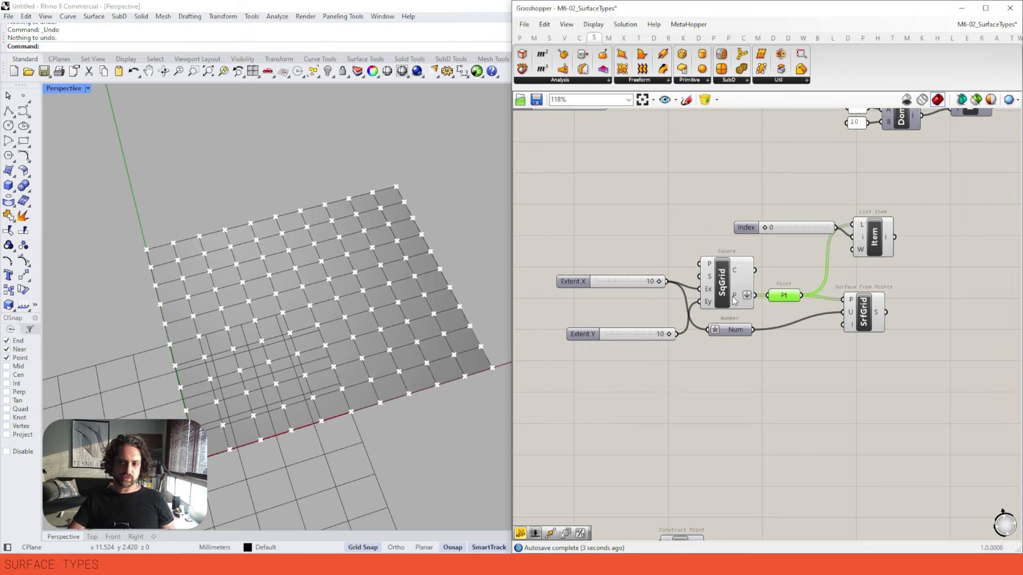
click(887, 233)
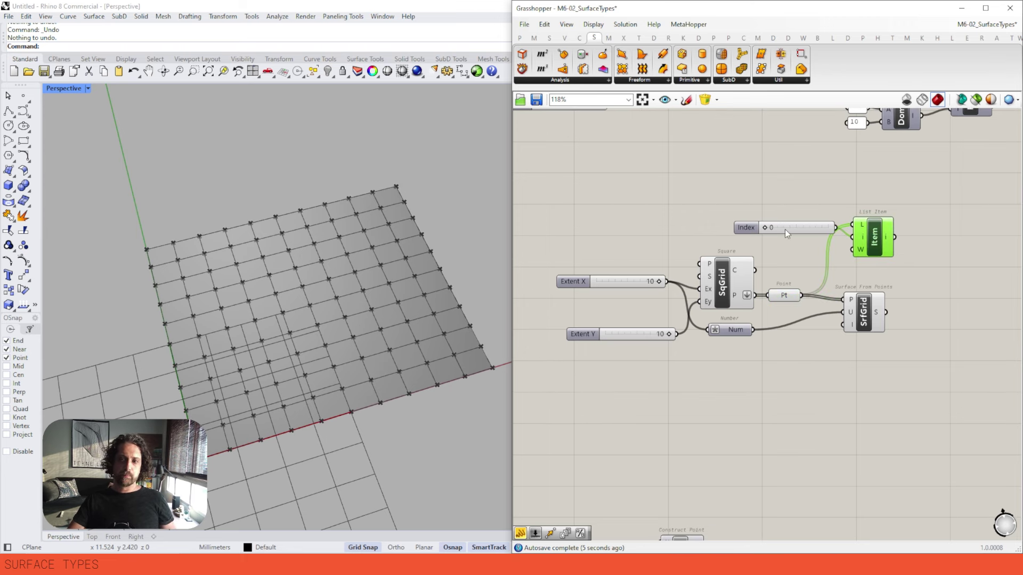
scroll(785, 229, up, 3)
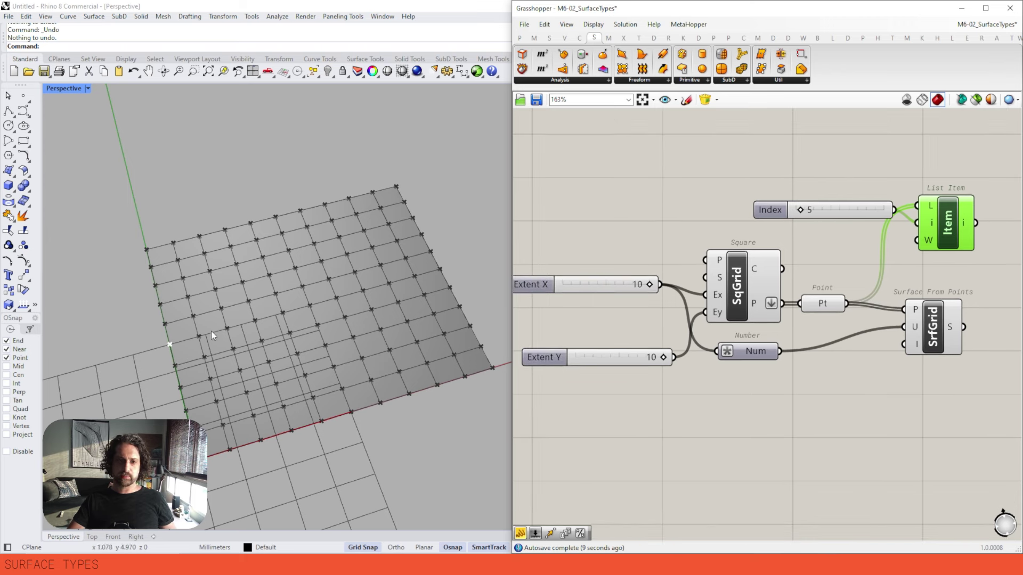
scroll(236, 332, down, 1)
shift+right_drag(242, 331, 256, 291)
drag(799, 214, 822, 212)
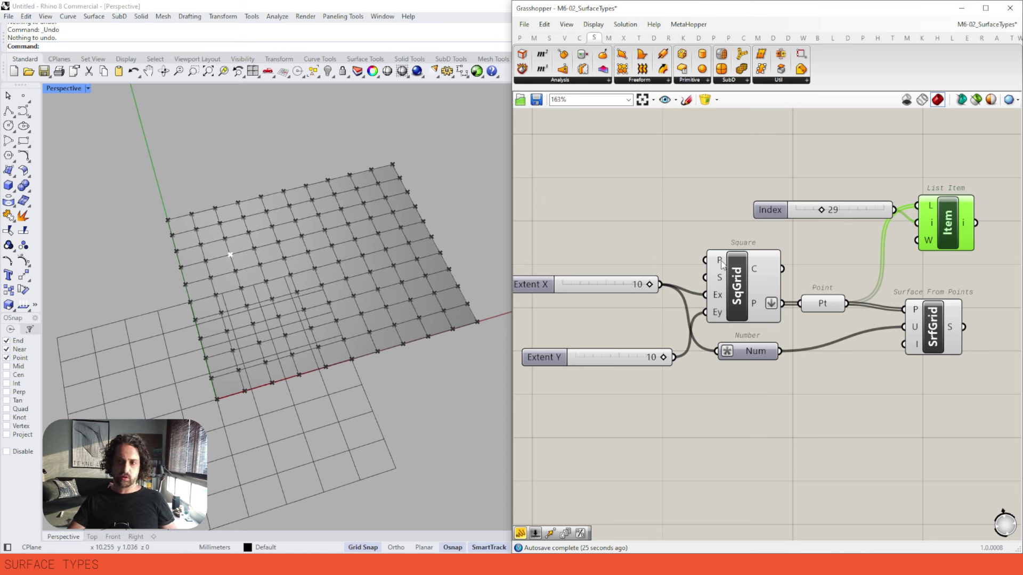
Turn off Flatten on the Square grid's P output and shift Surface From Points slightly away from the Point container
mouse_move(616, 286)
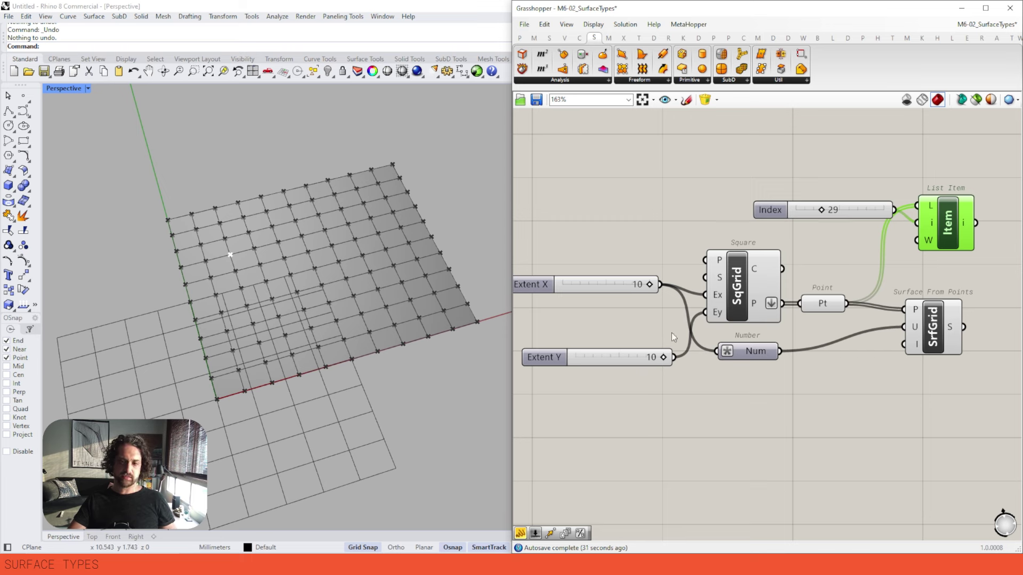
drag(652, 284, 662, 283)
click(740, 290)
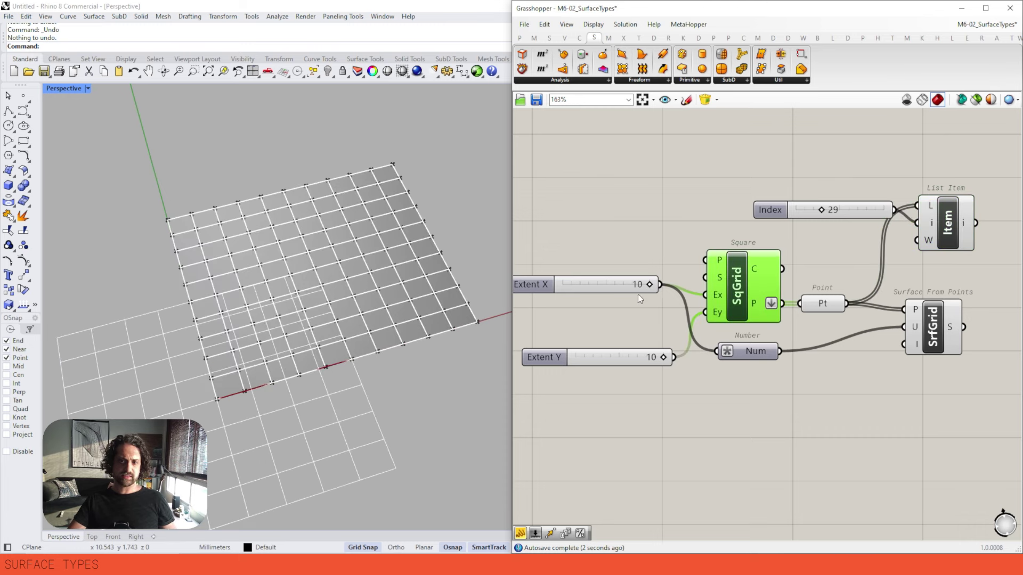
click(687, 283)
right_drag(686, 283, 657, 291)
click(923, 233)
right_drag(765, 312, 702, 327)
right_click(682, 343)
click(711, 397)
right_drag(925, 340, 916, 302)
drag(904, 254, 722, 371)
click(853, 373)
drag(839, 303, 862, 320)
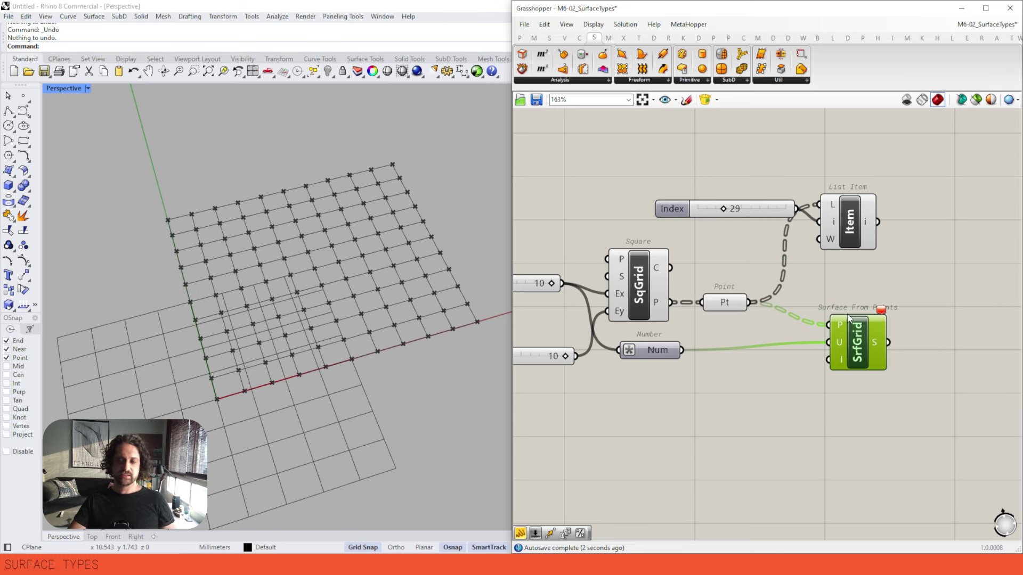
Examine the unflattened point wires and line up the Extent X and Extent Y sliders beside the Square grid
scroll(733, 322, up, 3)
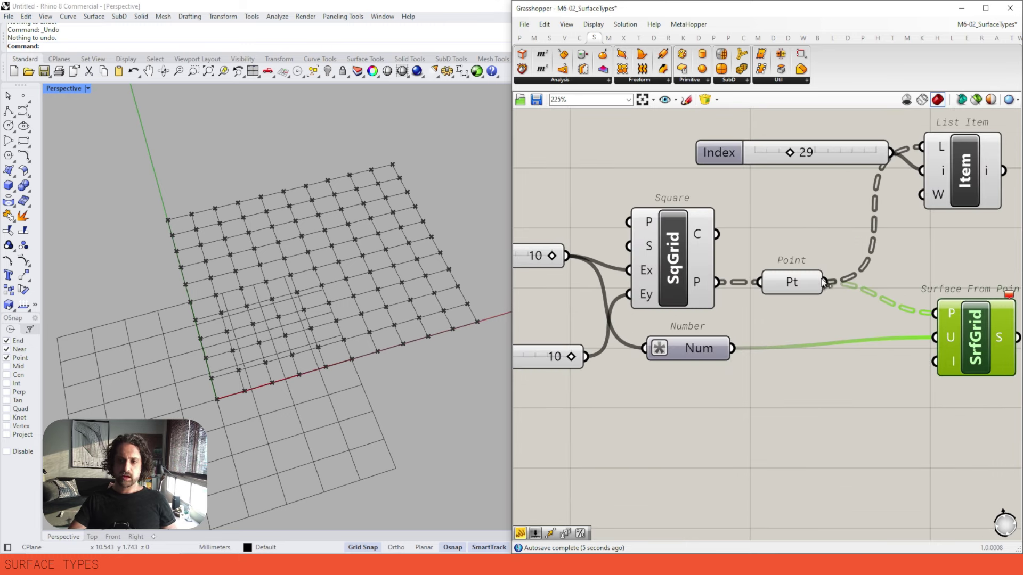
scroll(884, 293, down, 3)
click(612, 268)
drag(613, 267, 623, 271)
drag(608, 340, 607, 332)
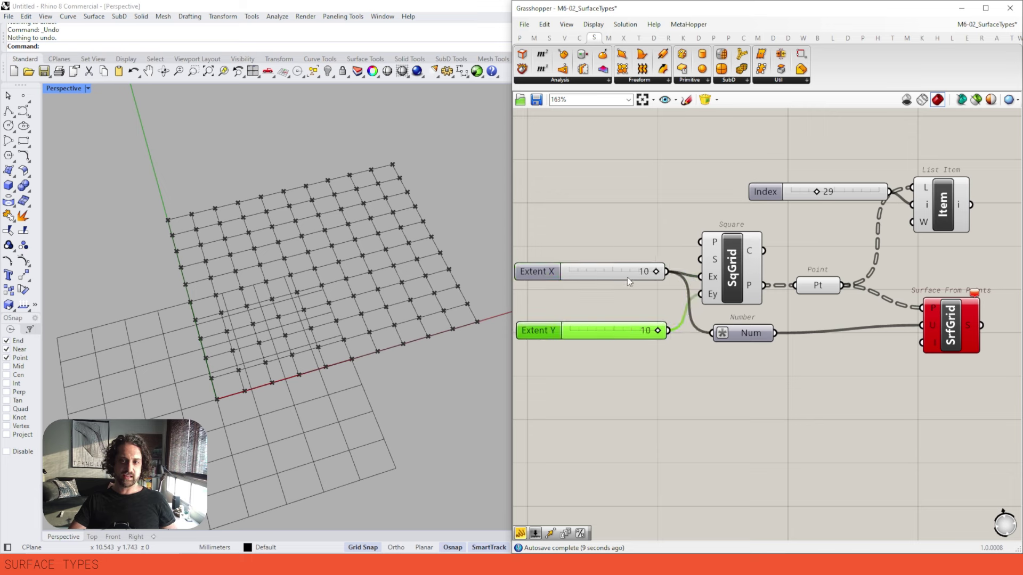
Compare the Point container with the failing Surface From Points component and flatten the Square grid's P output again
click(812, 286)
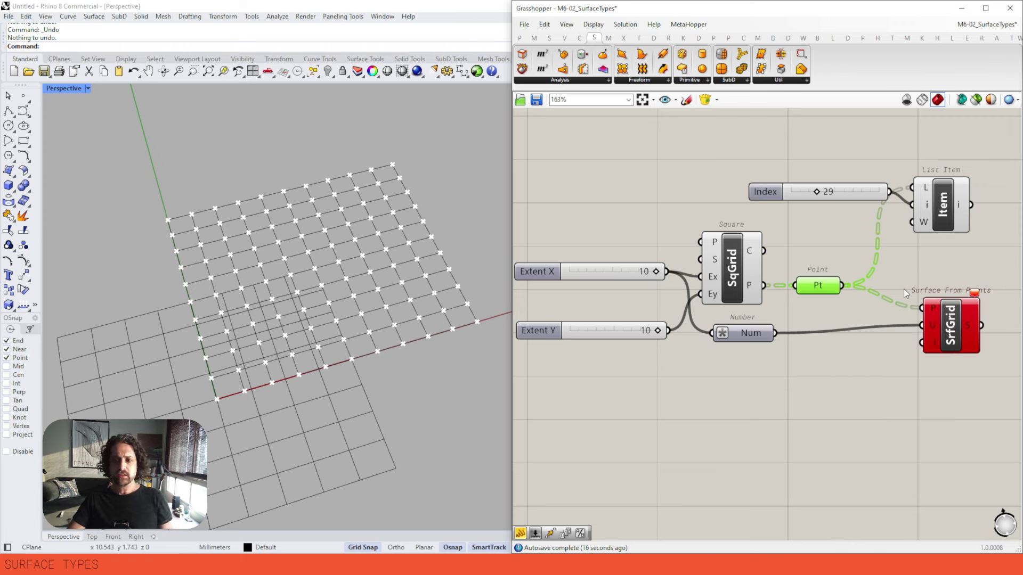
right_drag(903, 289, 894, 286)
click(928, 301)
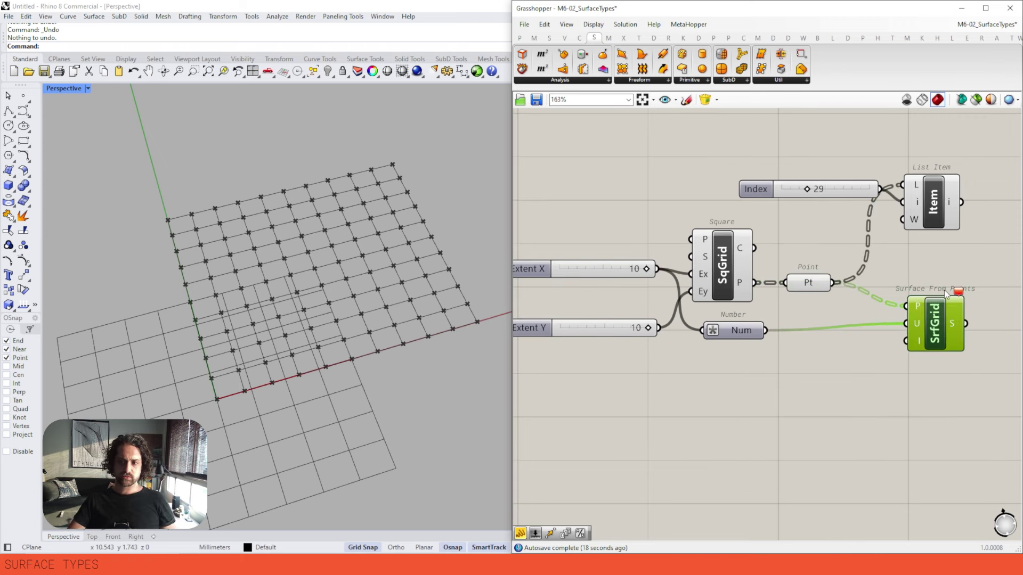
right_click(740, 280)
click(790, 335)
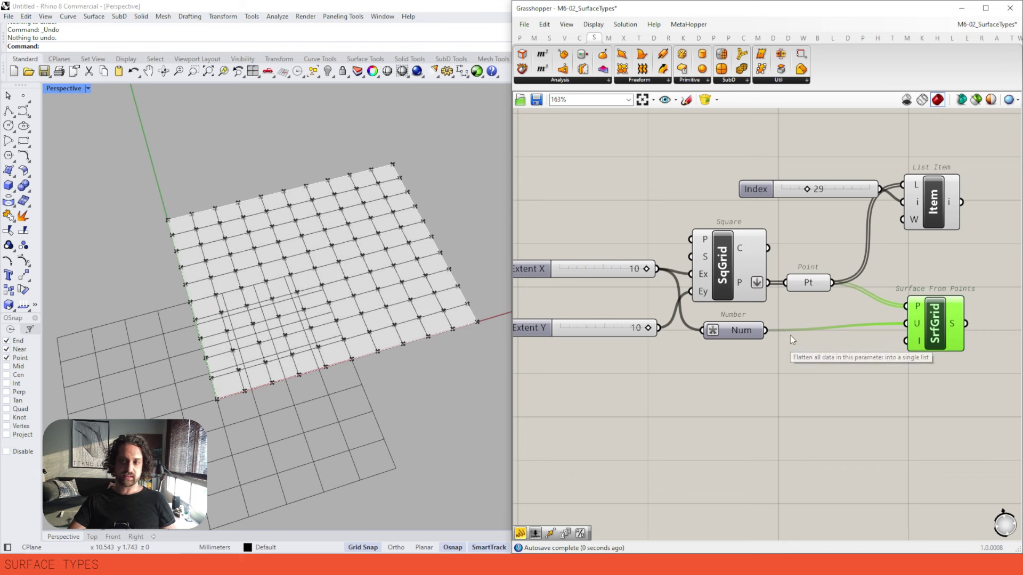
click(759, 344)
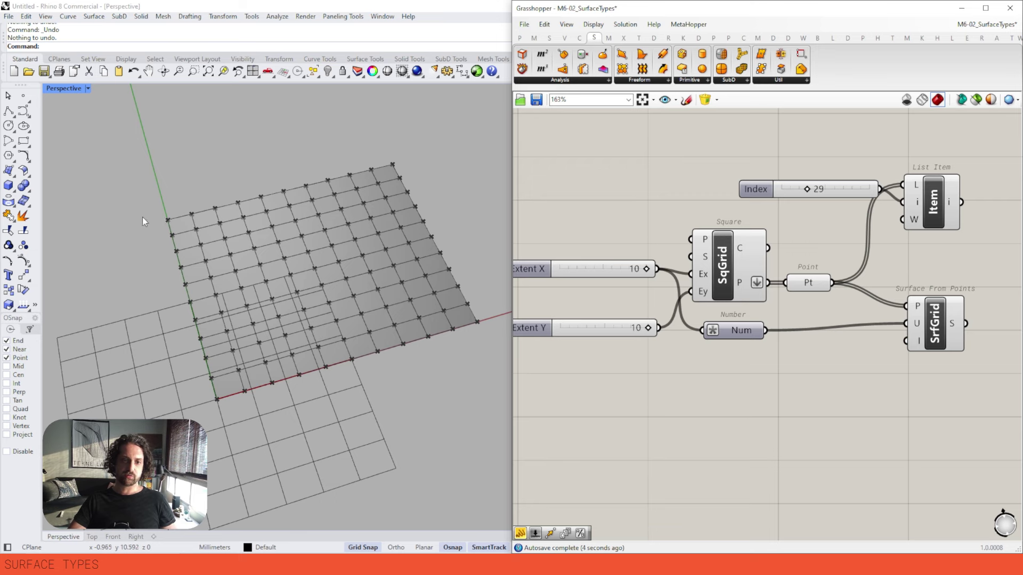
Try feeding the Surface From Points U Count directly from Extent X and reconnect the Number container to it
scroll(903, 358, up, 5)
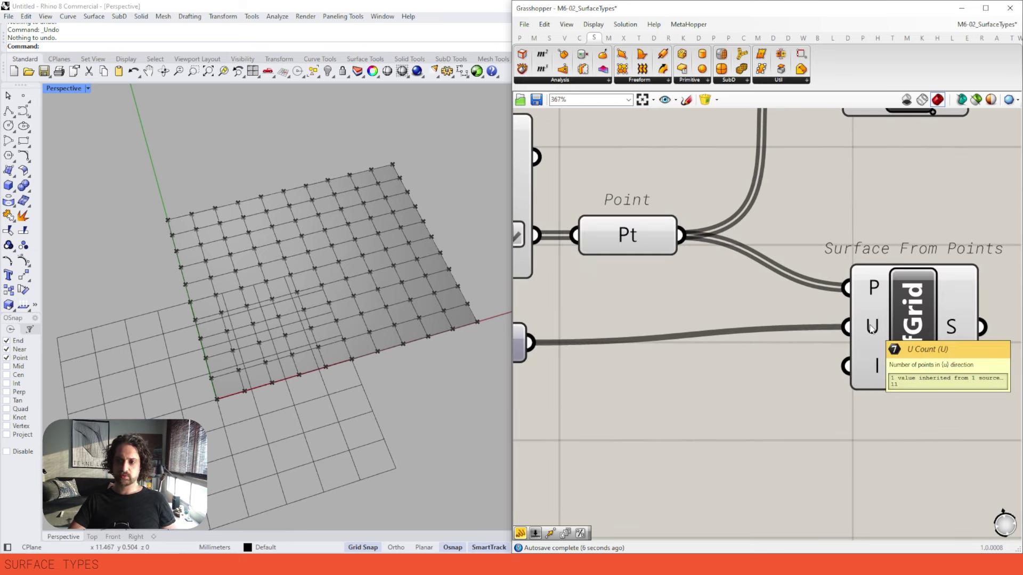
scroll(871, 327, down, 5)
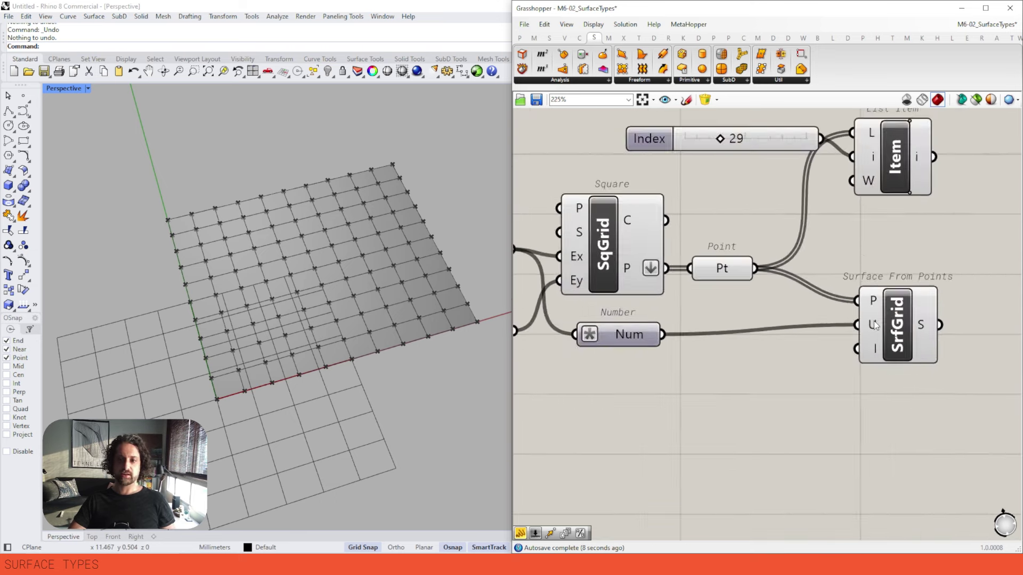
drag(628, 274, 938, 330)
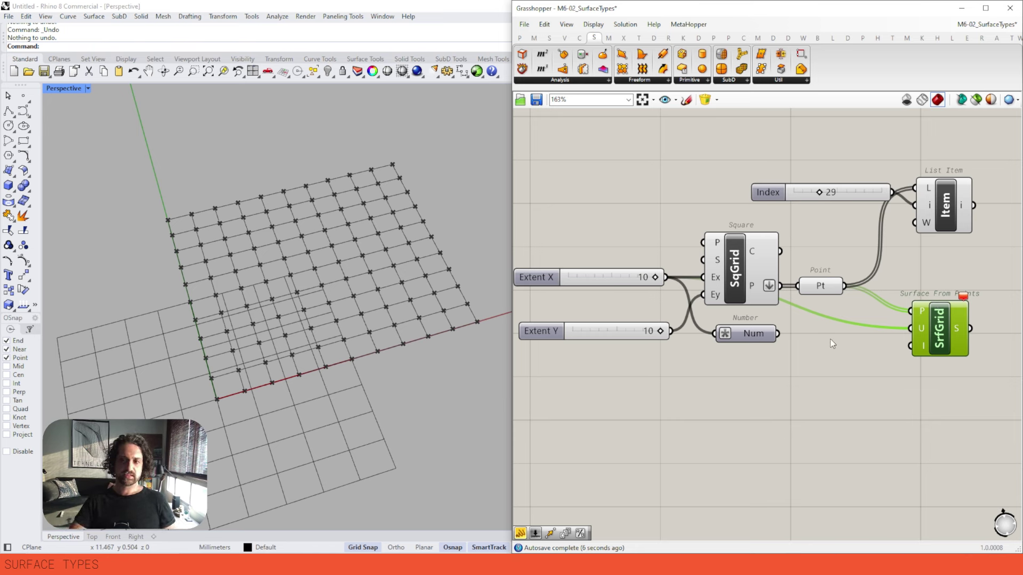
click(580, 283)
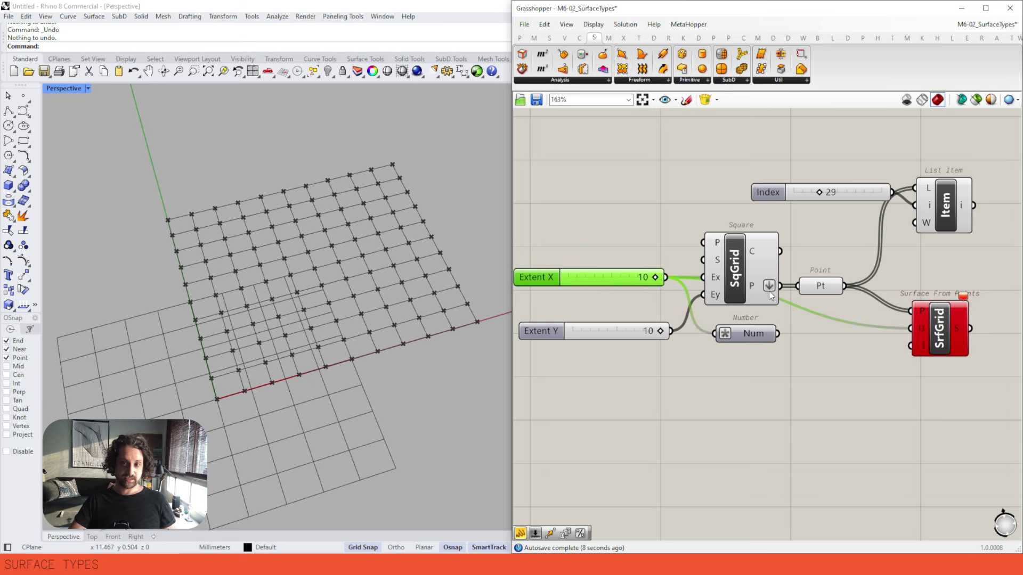
drag(910, 328, 776, 333)
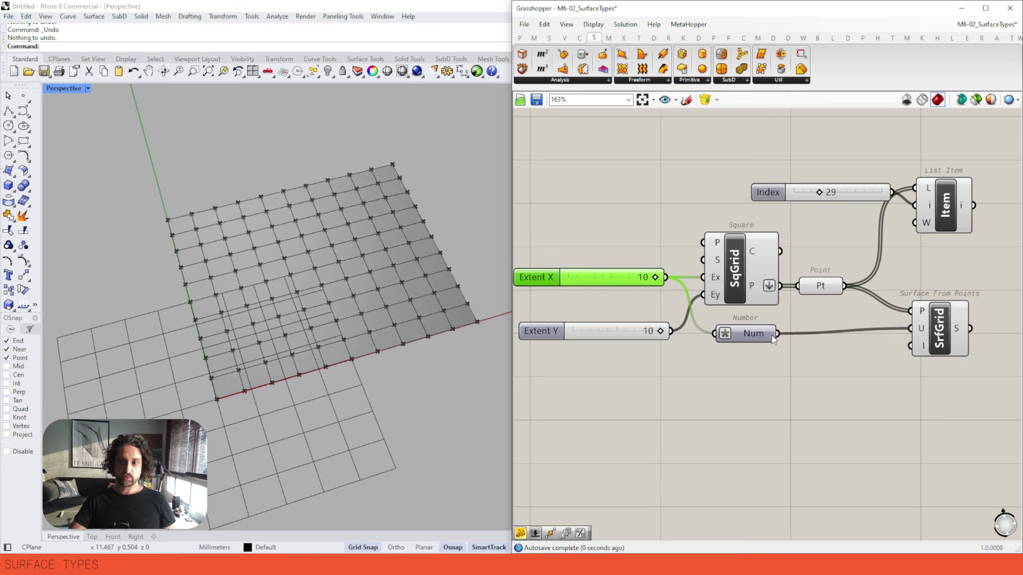
Review the Number container's expression and rename the container x+1
right_drag(765, 345, 750, 330)
click(734, 323)
right_click(738, 317)
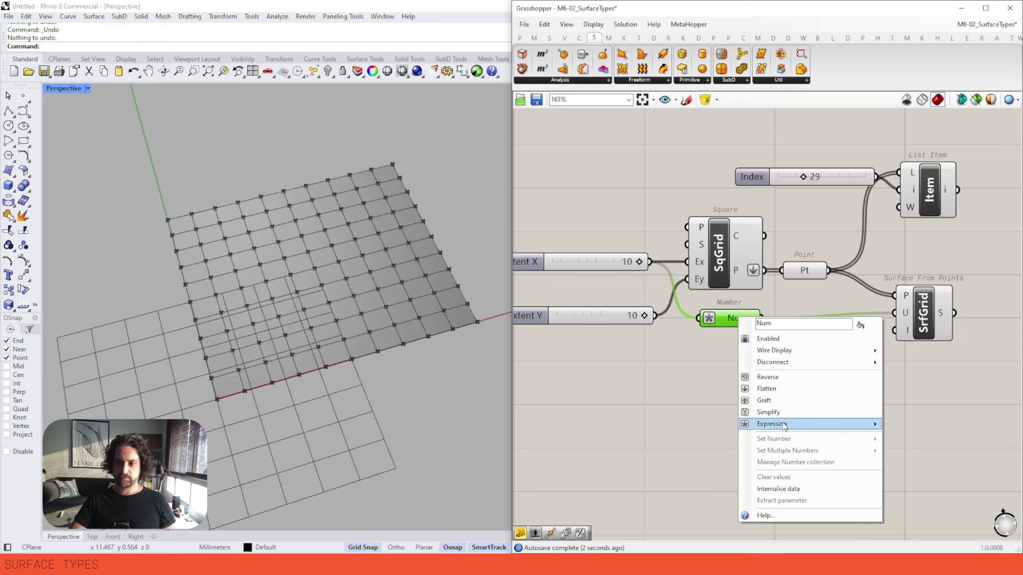
mouse_move(782, 424)
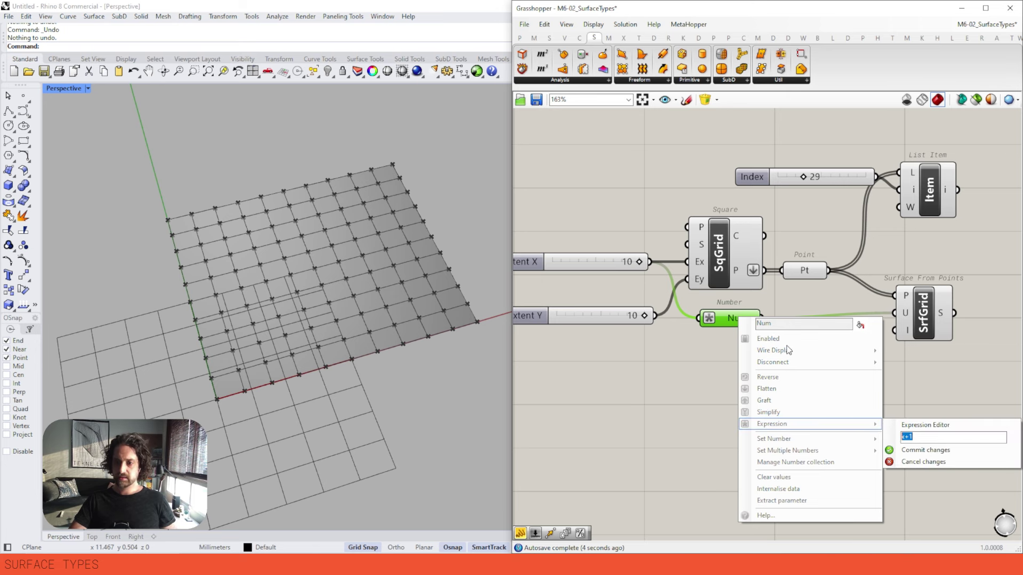
click(776, 312)
right_click(732, 321)
drag(783, 330, 725, 354)
text(x+1)
click(723, 363)
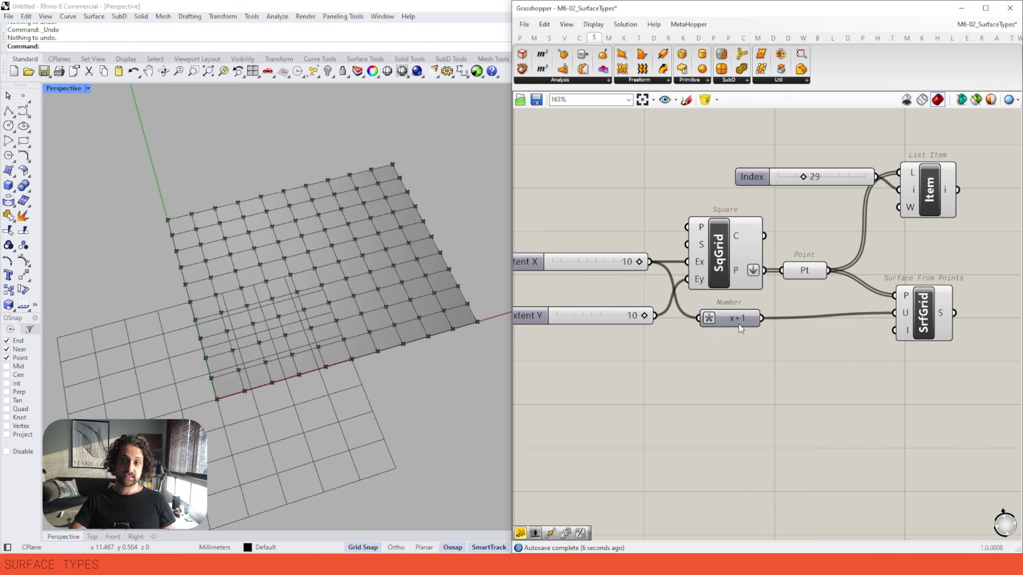
Review the x+1 container and Extent X slider and highlight the surface from Surface From Points
right_drag(739, 323, 774, 327)
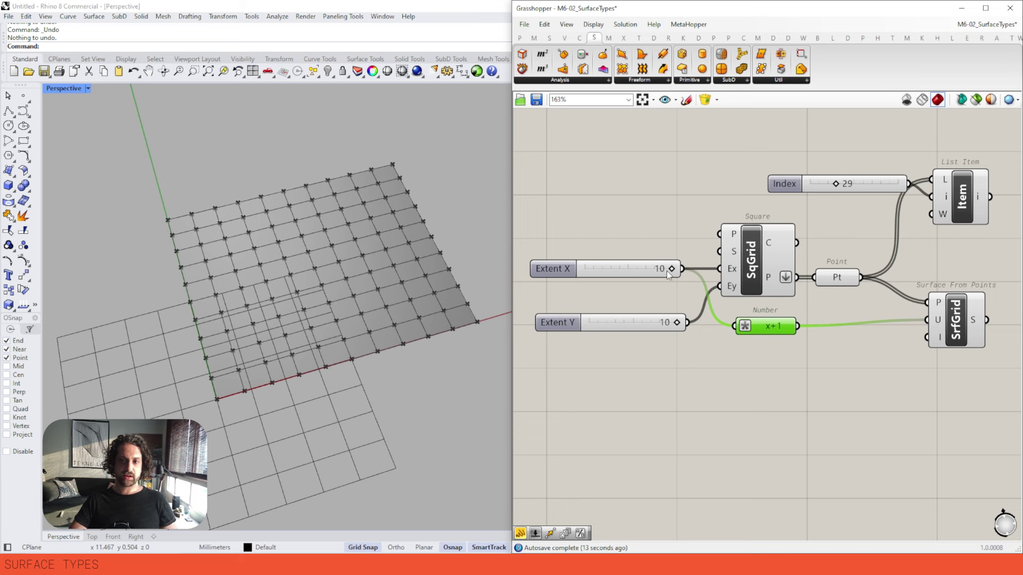
drag(674, 273, 696, 282)
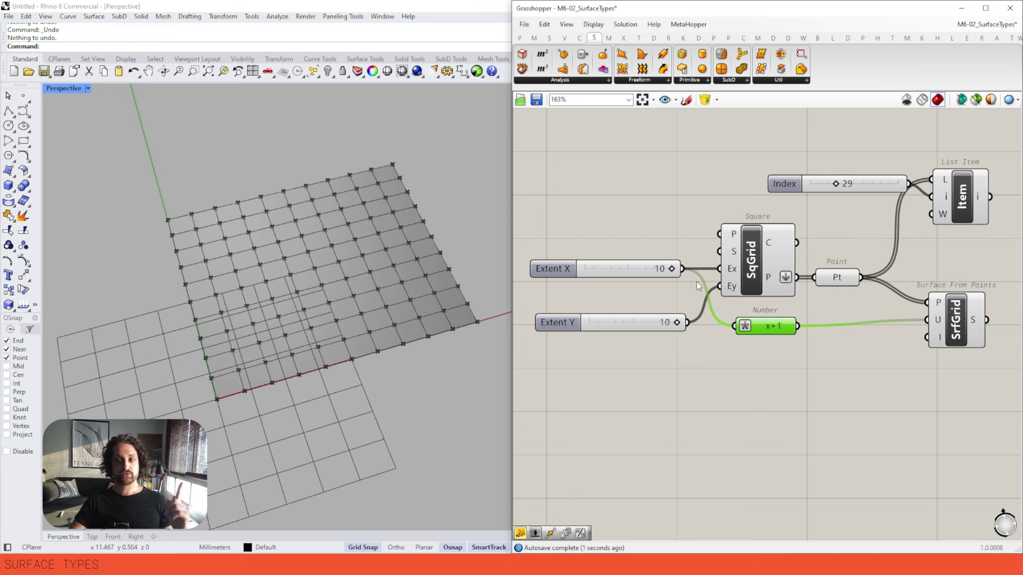
click(950, 326)
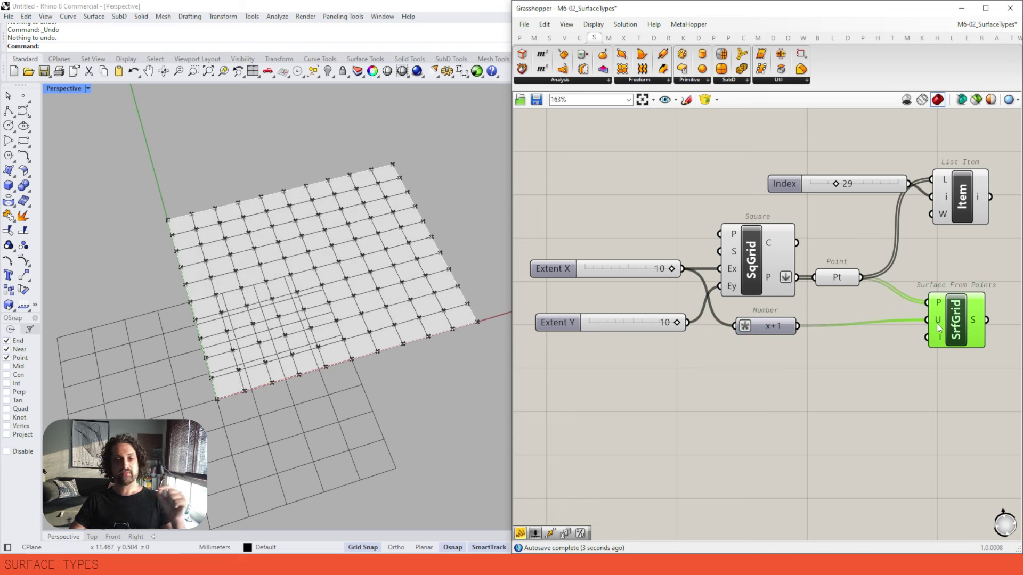
Delete the List Item and its Index slider and move Surface From Points closer to the Point container
right_drag(968, 335, 931, 354)
click(932, 215)
drag(955, 158, 795, 234)
key(Delete)
drag(925, 343, 897, 334)
View the flat surface at a lower angle, move Surface From Points farther from the grid, and highlight the Point container's points
right_drag(307, 270, 319, 241)
scroll(333, 267, down, 1)
scroll(355, 320, up, 4)
scroll(368, 319, down, 2)
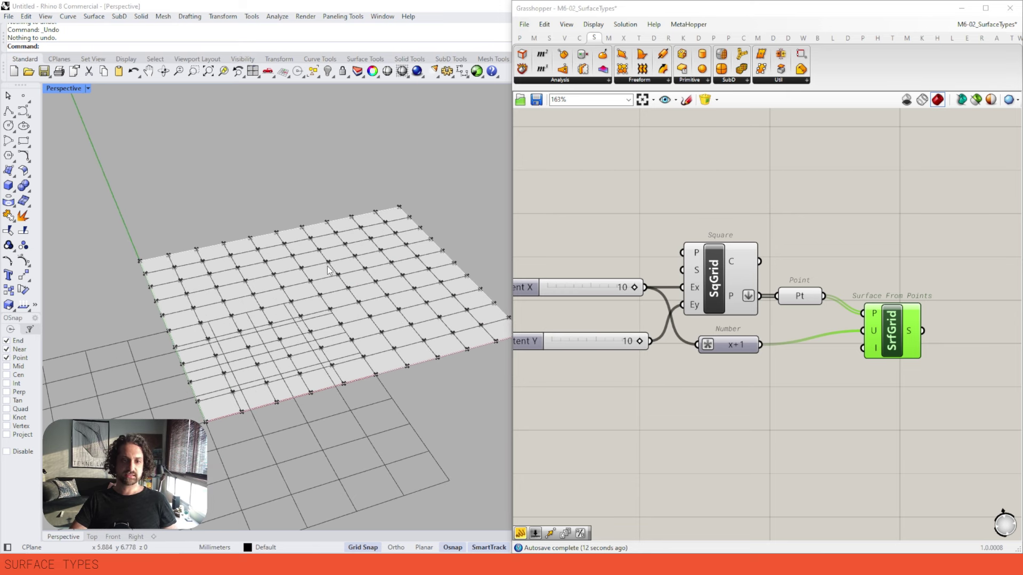
shift+right_drag(327, 266, 313, 244)
right_drag(899, 323, 906, 321)
drag(907, 324, 959, 325)
click(807, 294)
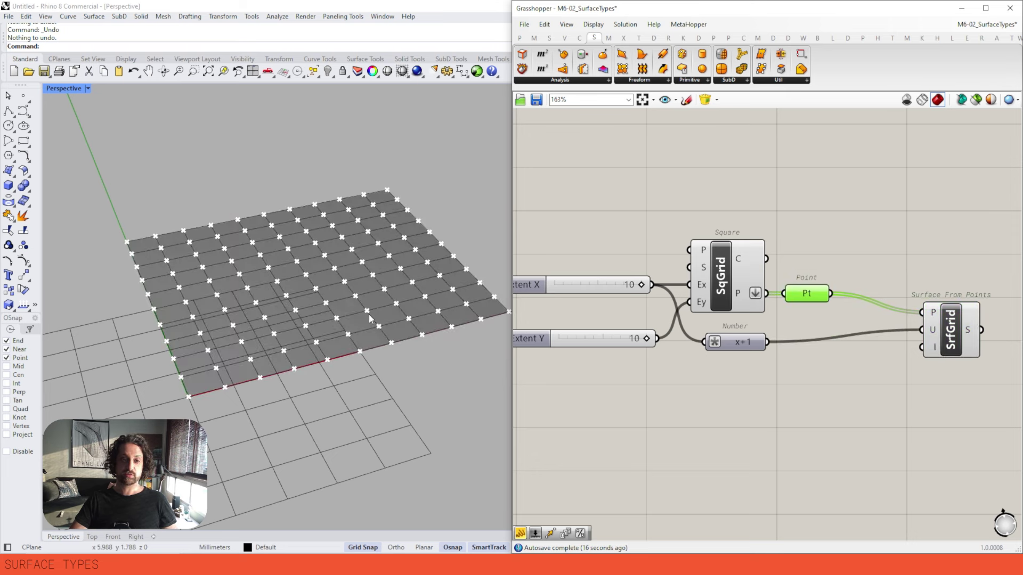
Make more room before Surface From Points and add a Move component between it and the Point container
scroll(881, 261, down, 2)
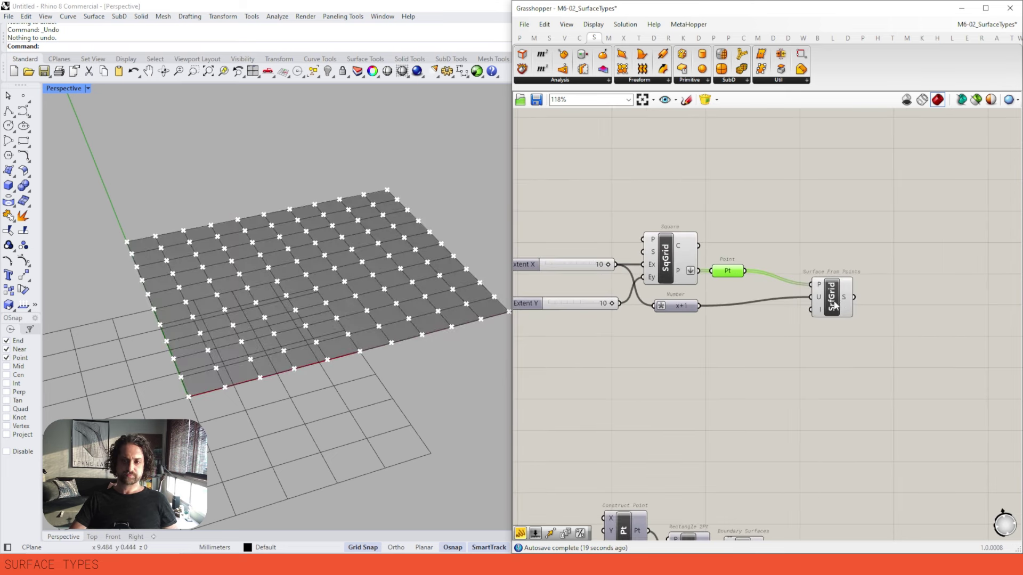
drag(835, 305, 874, 308)
double_click(800, 251)
text(move)
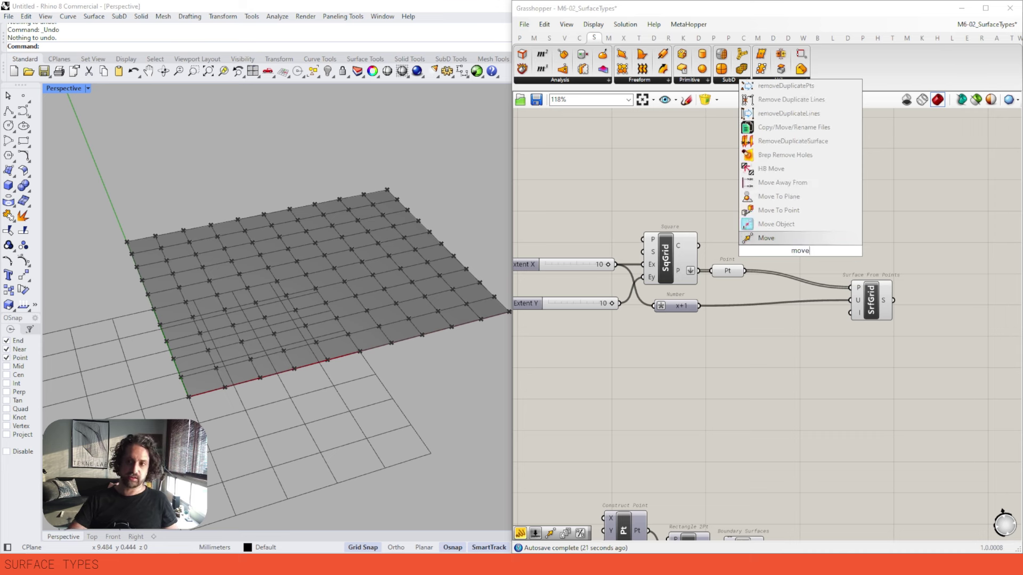
click(792, 237)
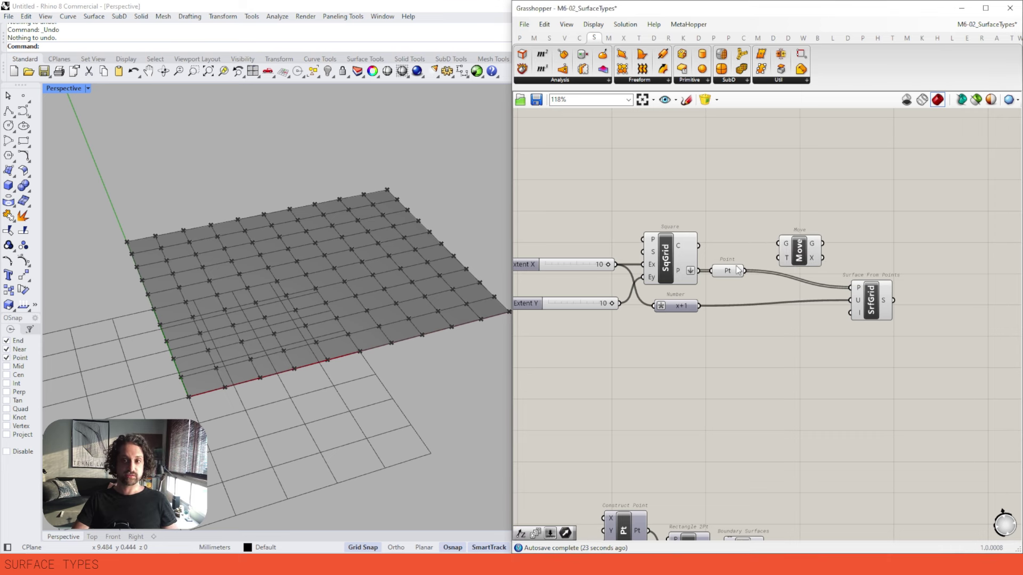
Connect the Point container to Move's geometry input, shift Surface From Points away, and add a Unit Z vector as the motion
click(736, 267)
mouse_move(744, 270)
mouse_down()
mouse_move(782, 241)
mouse_move(853, 234)
mouse_up()
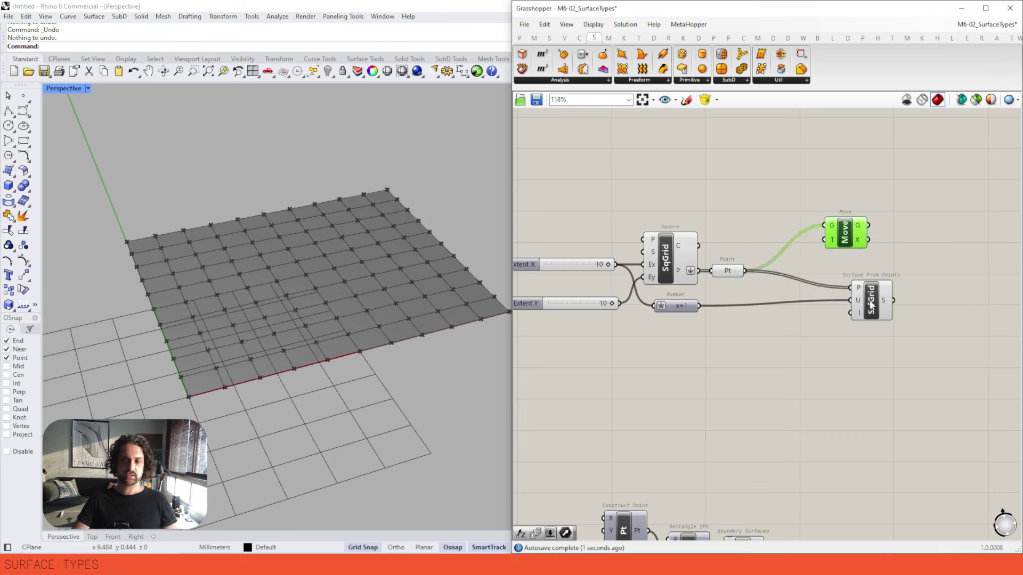
drag(871, 304, 953, 314)
double_click(749, 291)
text(z)
click(745, 280)
drag(767, 289, 828, 255)
Add a Series component and connect its output to the Unit Z factor
double_click(772, 232)
text(ser)
click(755, 207)
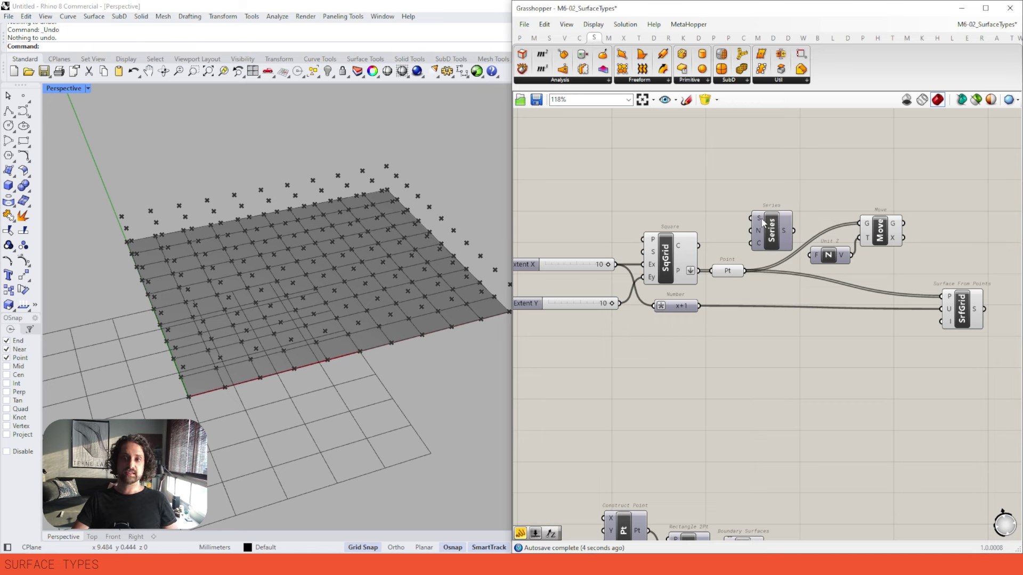
drag(793, 230, 810, 255)
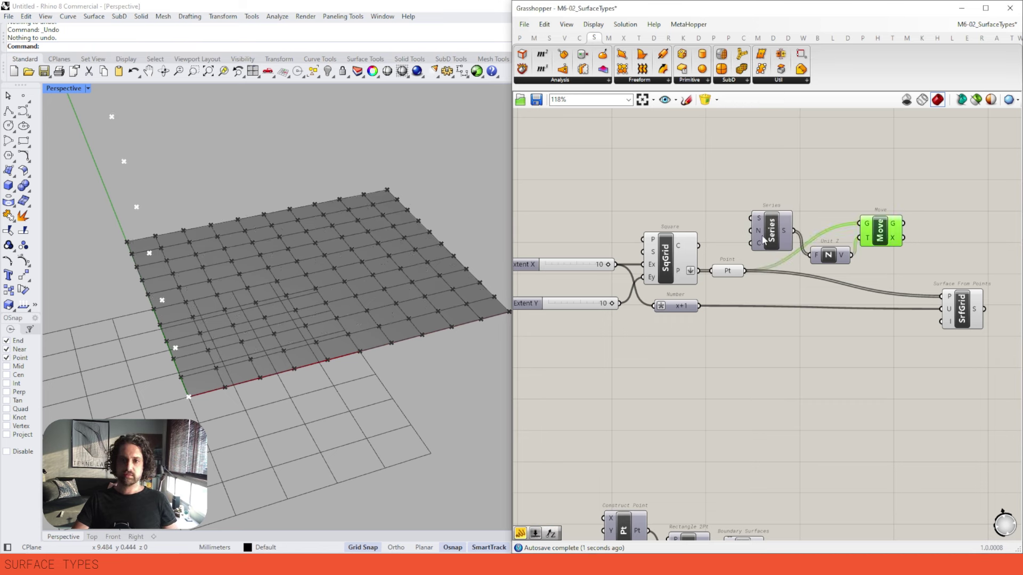
Add a Step slider for the Series' step input, set it to 0.315, and highlight Move's points
double_click(711, 213)
text(slider)
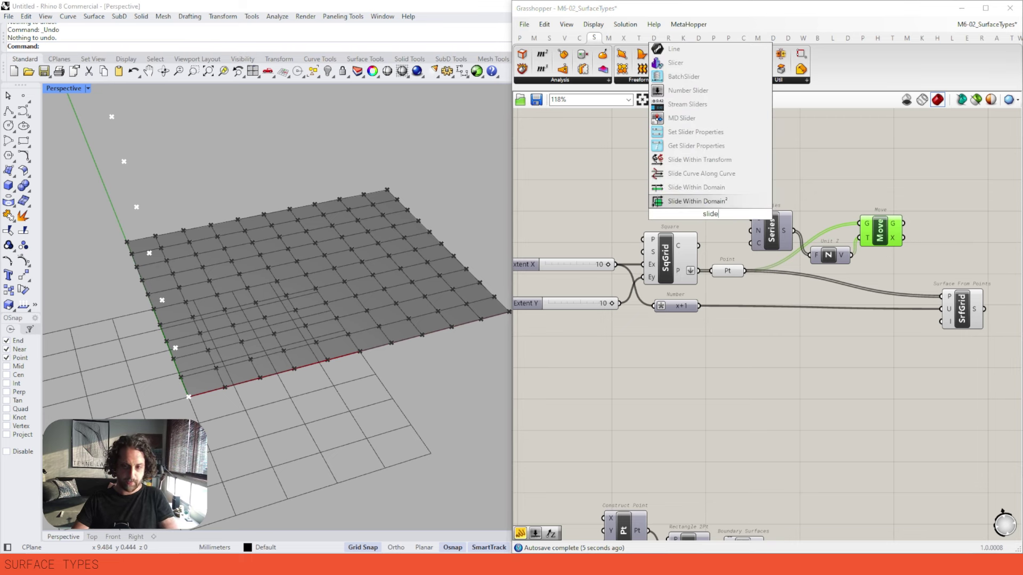
click(701, 189)
mouse_move(750, 213)
mouse_down()
mouse_move(717, 209)
mouse_move(751, 230)
mouse_up()
click(778, 234)
click(879, 230)
right_drag(347, 181, 384, 182)
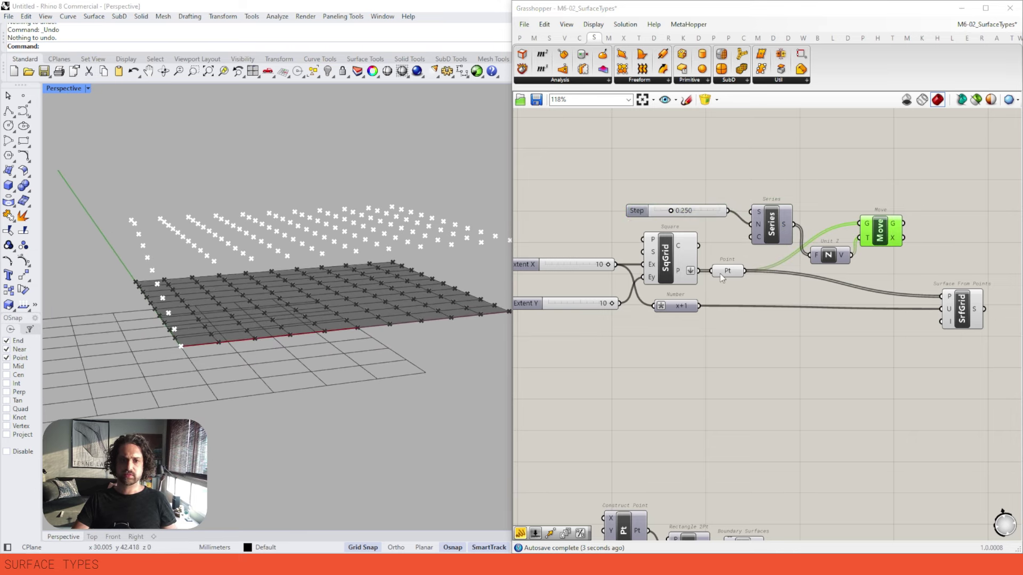
mouse_move(687, 213)
mouse_down()
mouse_move(735, 212)
mouse_move(685, 204)
mouse_up()
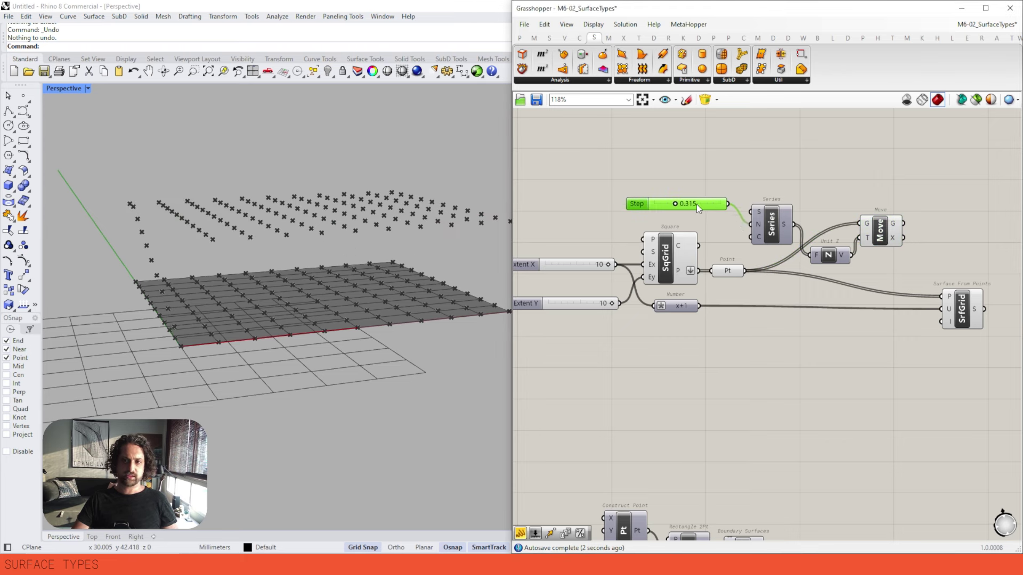
Move the Extent sliders, square grid, x+1 container and Point container together farther from the Series component
right_drag(738, 215, 746, 230)
drag(722, 245, 550, 377)
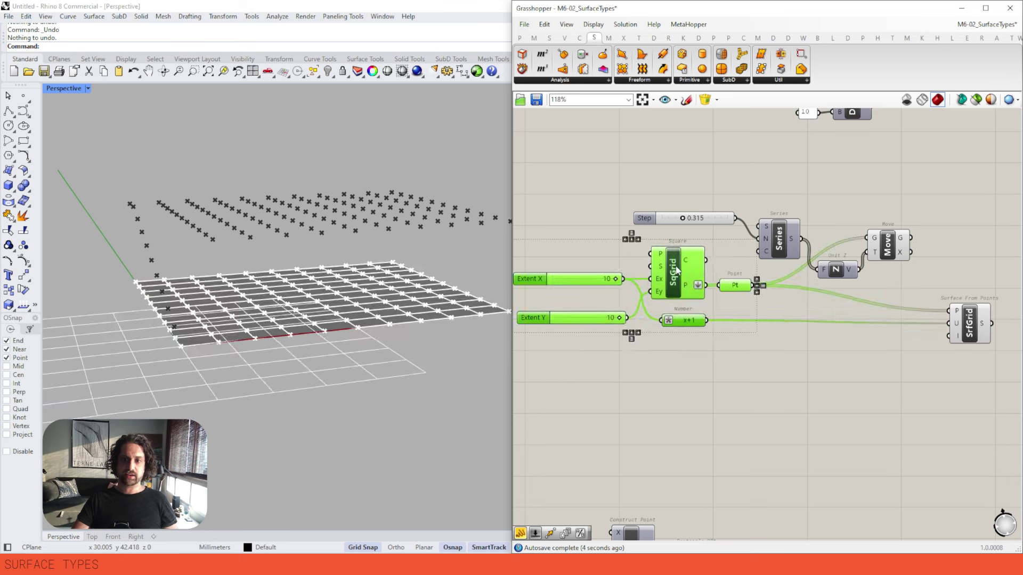
drag(675, 269, 639, 292)
click(720, 240)
Add a List Length component measuring the Point container's list and connect it to the Series' count input
double_click(736, 275)
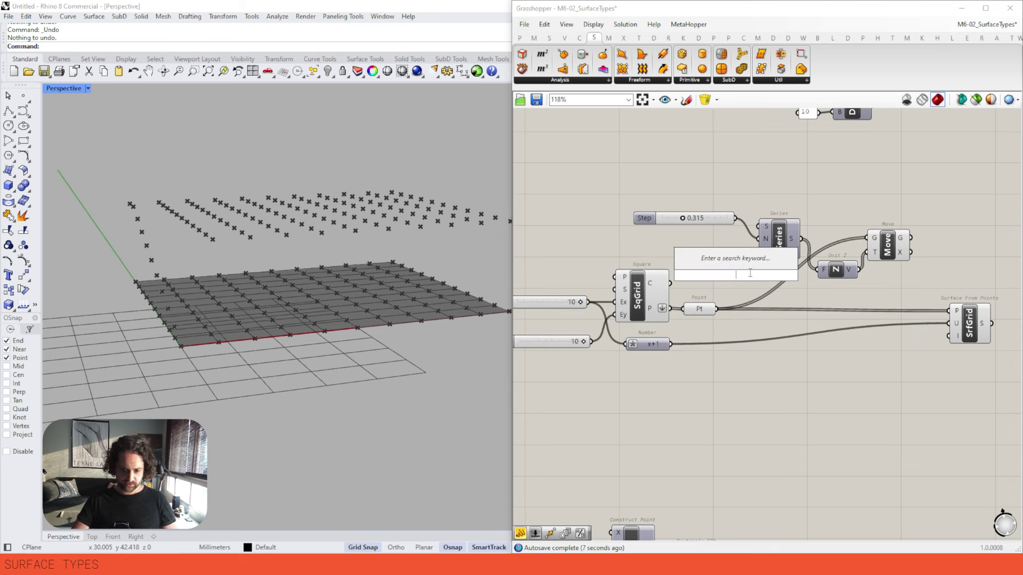
text(legnth)
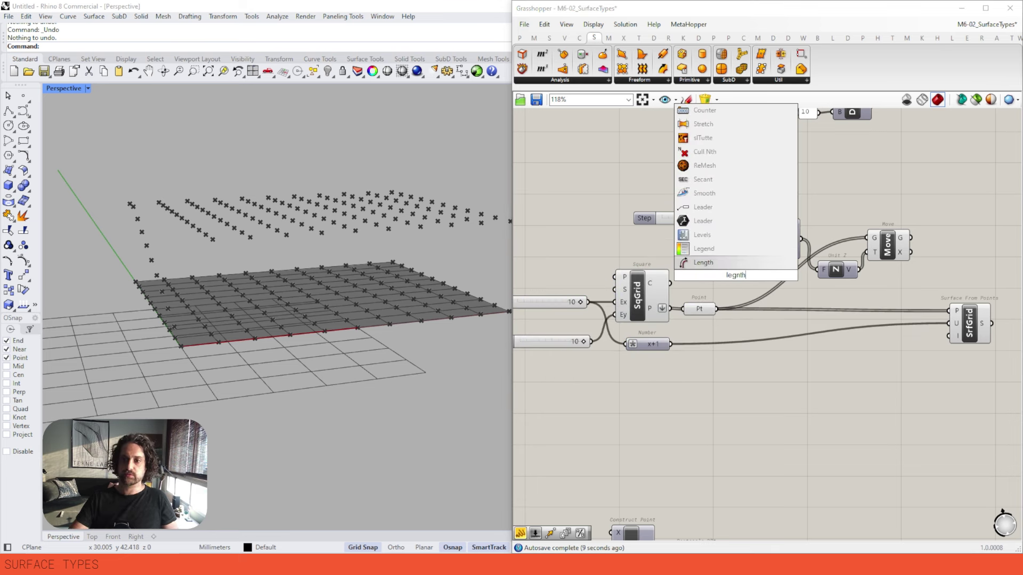
key(BackSpace)
key(BackSpace)
key(BackSpace)
key(BackSpace)
key(BackSpace)
key(BackSpace)
text(list length)
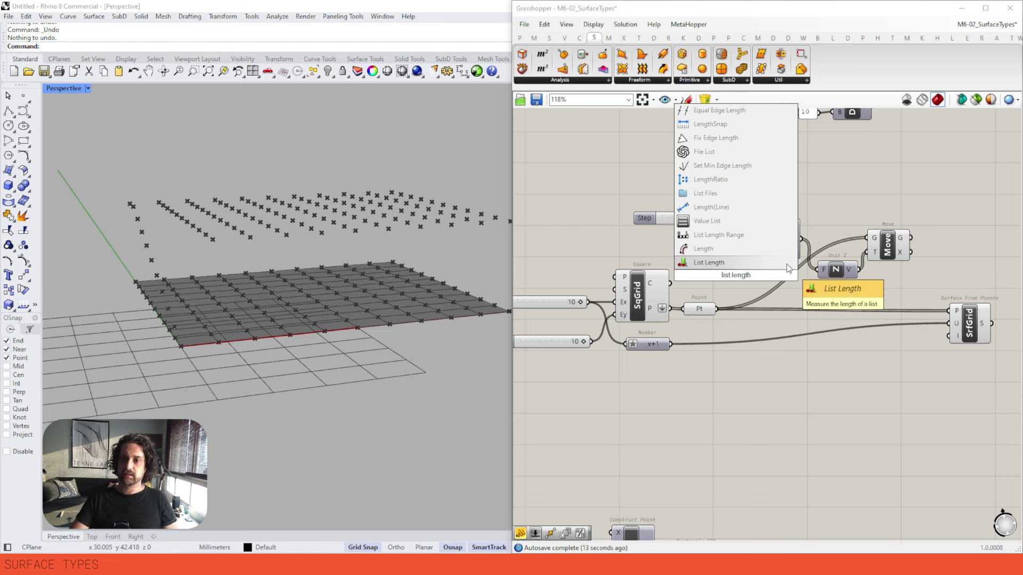
key(Return)
drag(734, 275, 719, 255)
drag(741, 255, 757, 252)
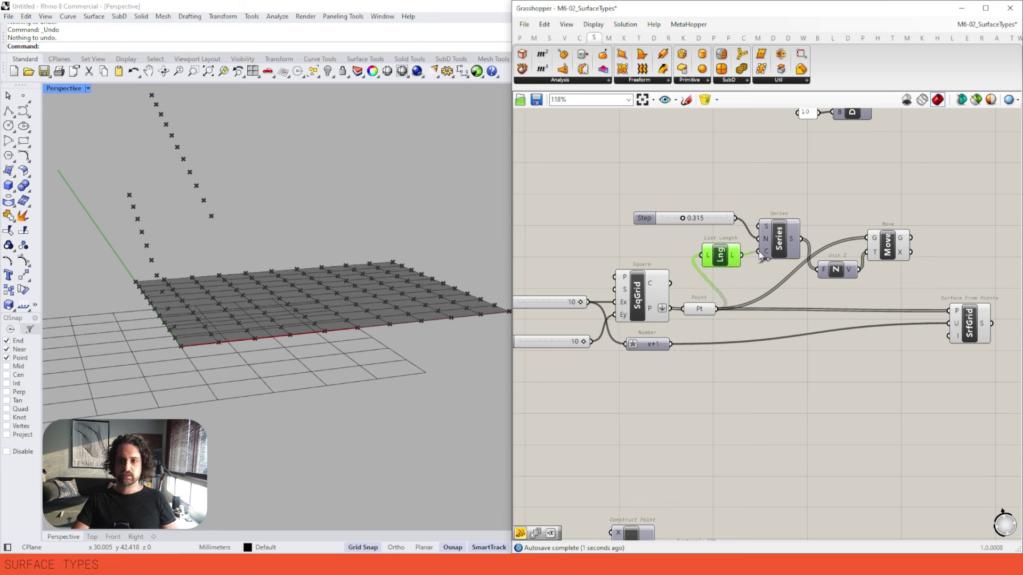
Highlight Move's points, set the Series' Step slider to 0.032, and inspect the point order from several angles
click(897, 253)
drag(683, 222, 665, 221)
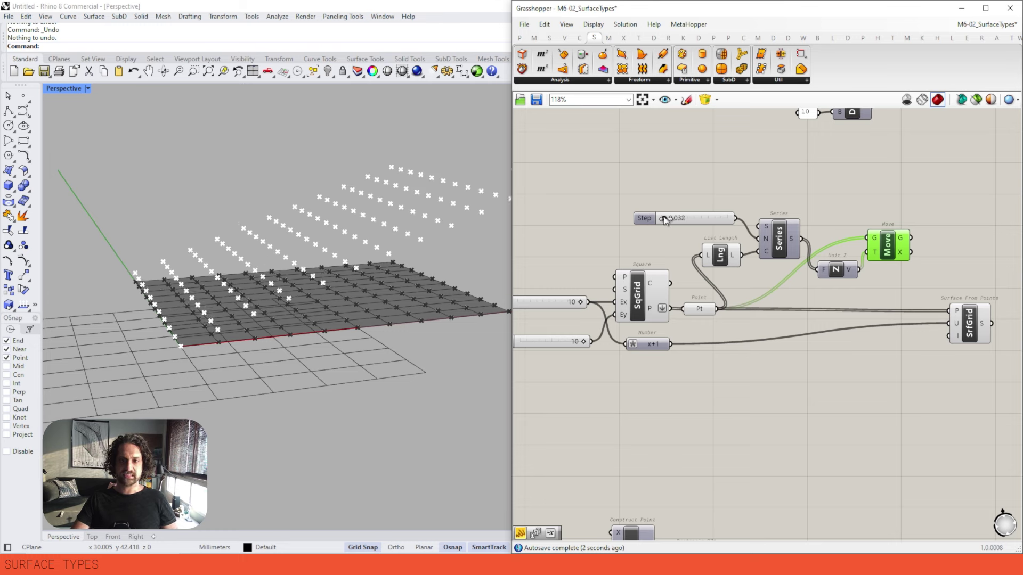
right_drag(443, 288, 262, 388)
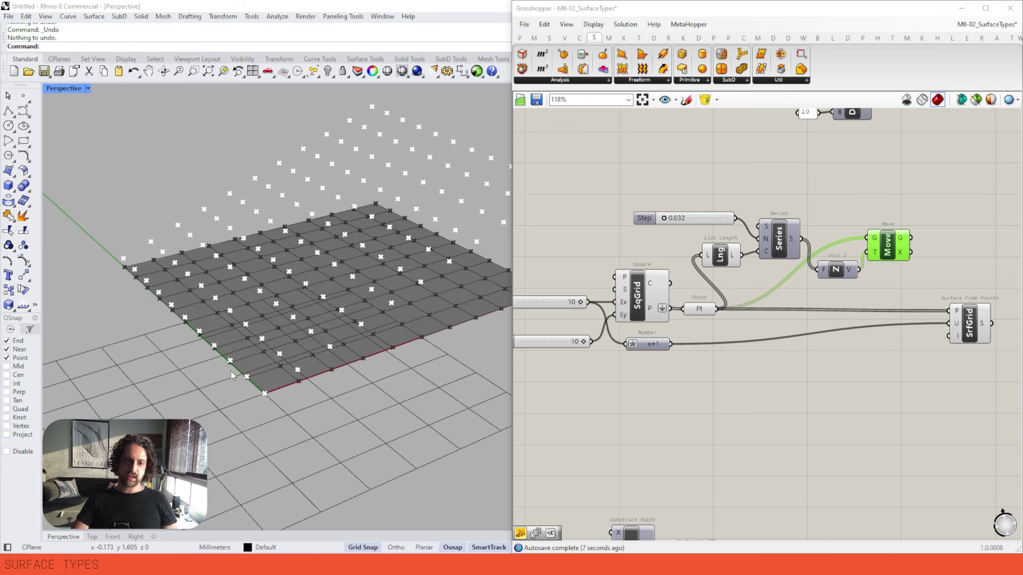
right_drag(143, 271, 350, 241)
Connect Move's geometry output to the points input of Surface From Points and view the tilted surface from the side
right_drag(958, 292, 881, 272)
drag(833, 218, 872, 291)
right_drag(211, 215, 230, 184)
right_drag(208, 334, 481, 325)
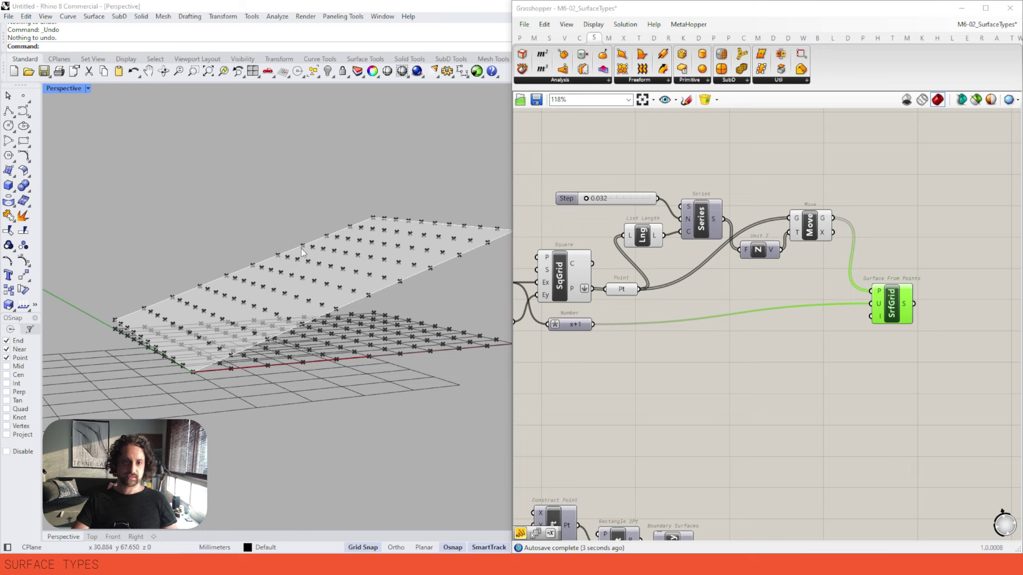
right_drag(301, 252, 293, 260)
Set the Series' Step slider to 0.081 and move Surface From Points slightly farther from Move
right_drag(609, 242, 633, 236)
mouse_move(611, 195)
mouse_down()
mouse_move(633, 193)
mouse_move(616, 193)
mouse_up()
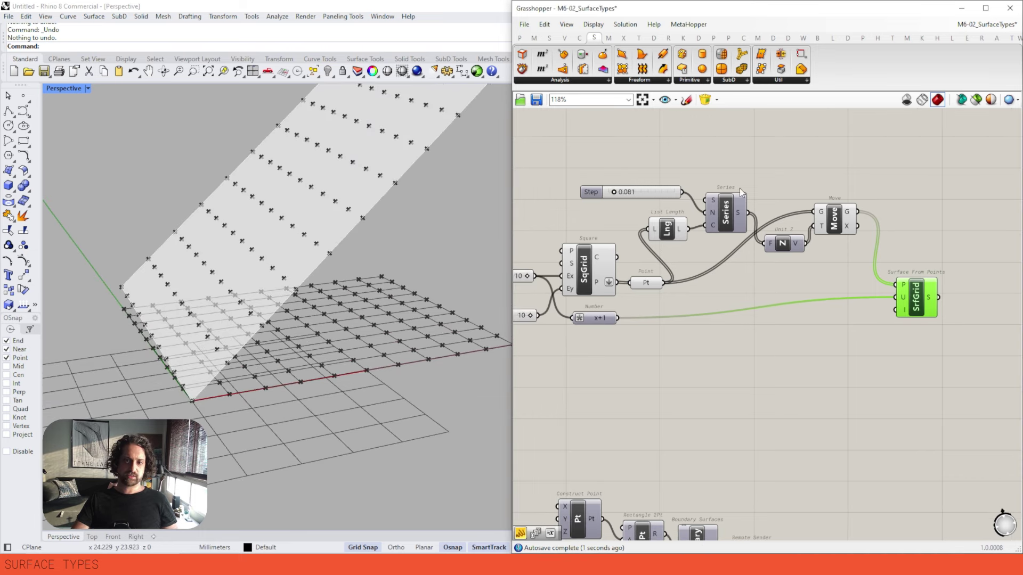
right_drag(850, 223, 860, 240)
drag(891, 181, 707, 251)
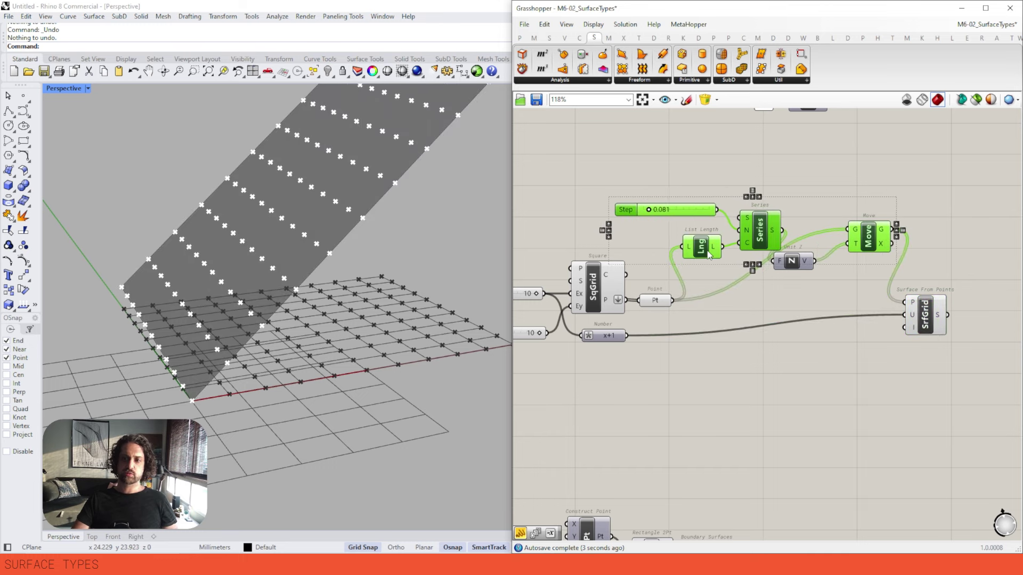
drag(928, 316, 948, 314)
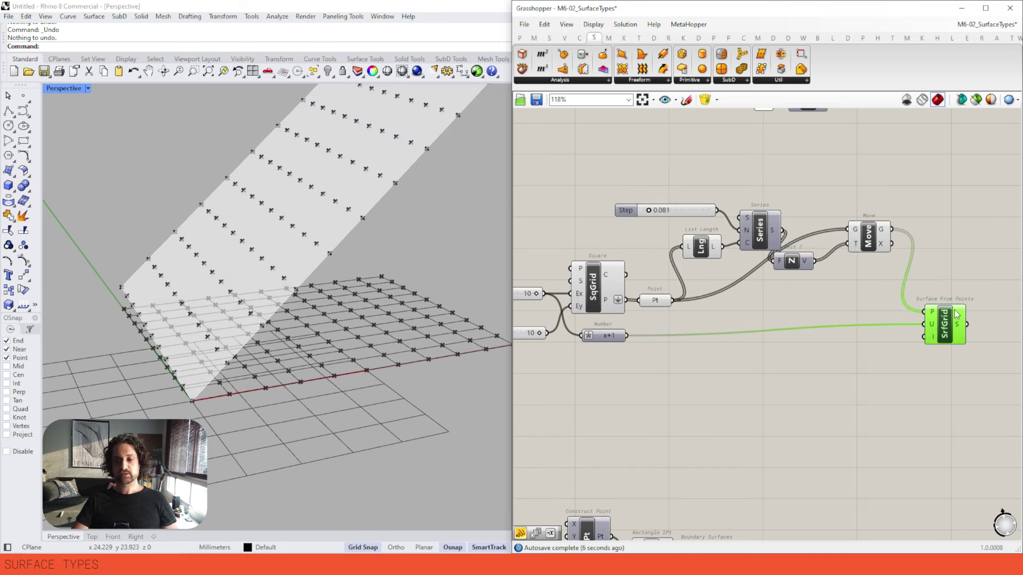
scroll(365, 279, down, 3)
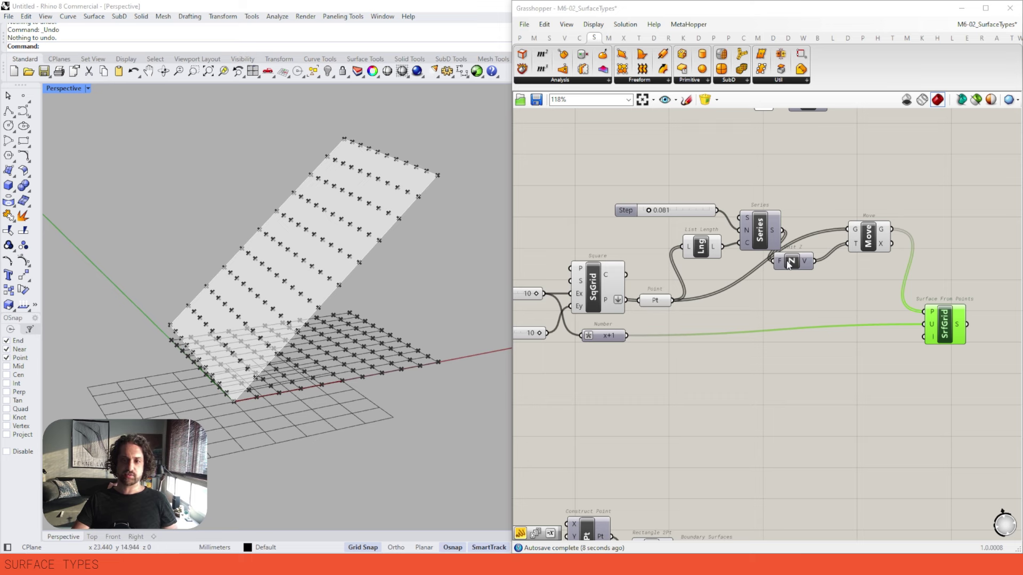
Add a Random component above the Series component
double_click(806, 175)
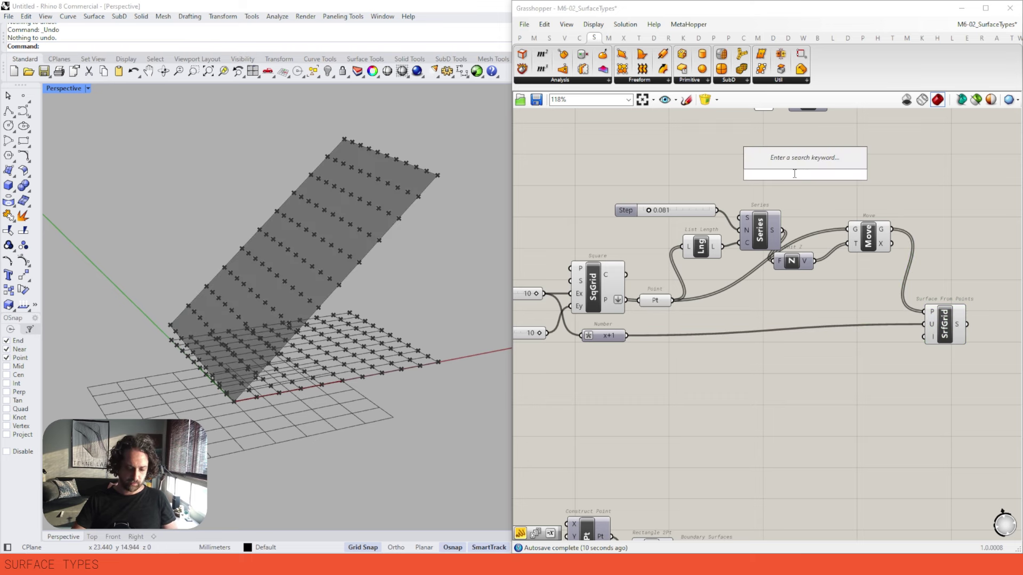
text(random)
key(Return)
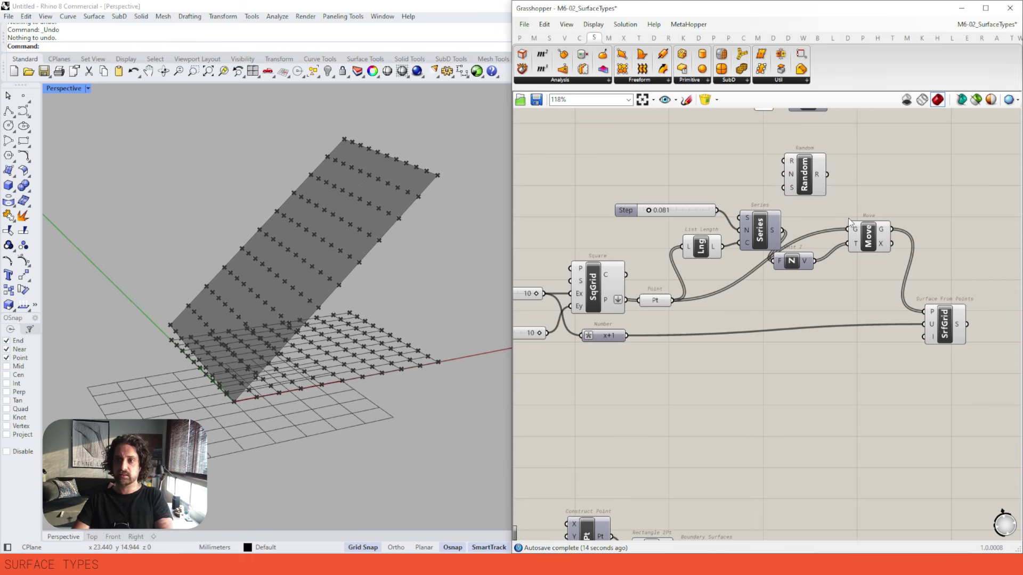
drag(746, 187, 698, 248)
key(Delete)
drag(794, 177, 739, 223)
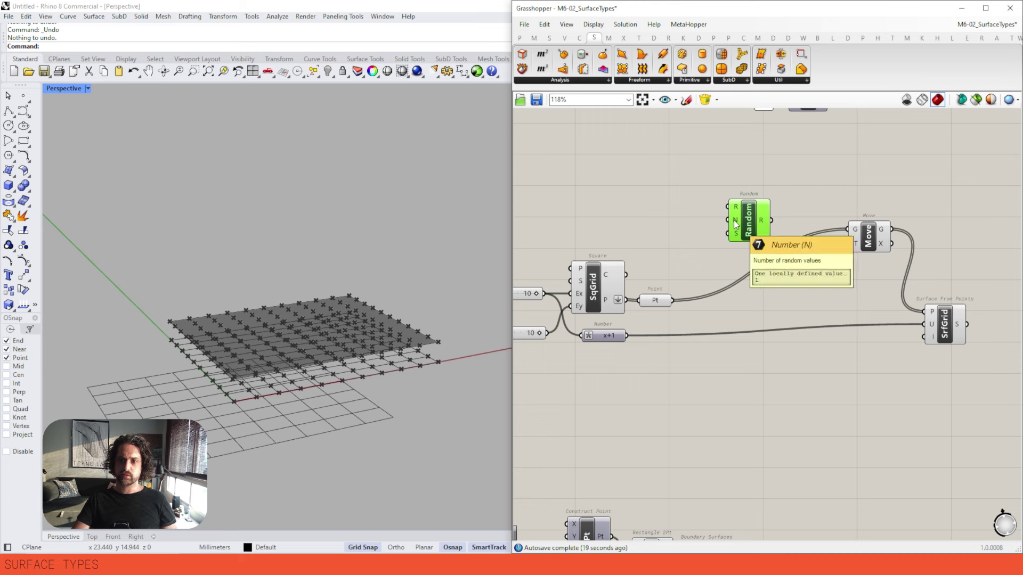
key(ctrl+z)
key(ctrl+z)
Delete the Series and its Step slider, then wire Random between List Length and the Unit Z factor, using List Length as its number input
drag(772, 192, 708, 217)
key(Delete)
drag(799, 182, 723, 245)
mouse_move(761, 228)
mouse_down()
mouse_move(776, 220)
mouse_move(759, 229)
mouse_up()
drag(792, 260, 880, 225)
Place the Move component lower, between Unit Z and Surface From Points, and view the wavy surface up close and from farther away
scroll(270, 353, up, 5)
scroll(270, 353, down, 3)
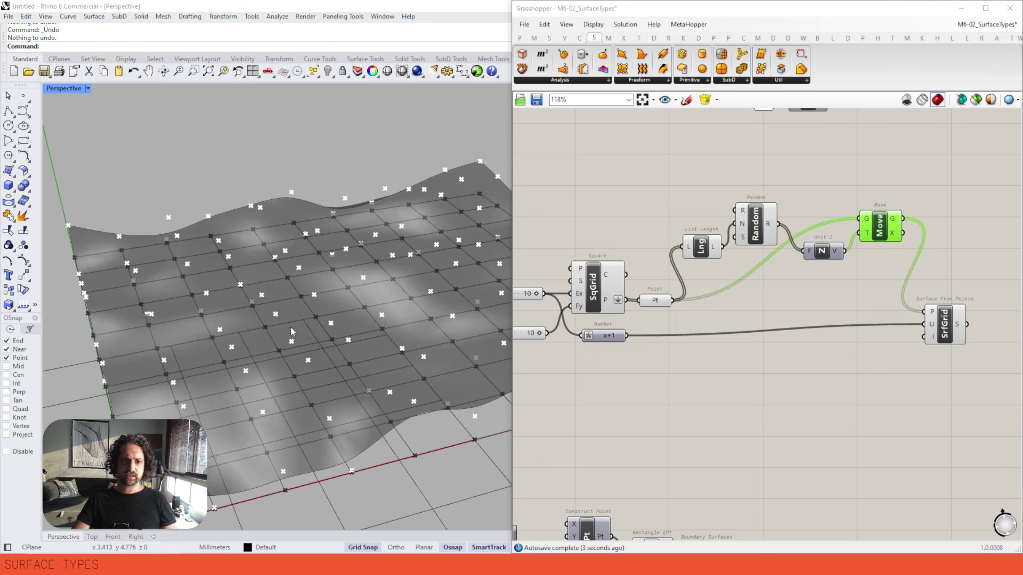
drag(865, 232, 861, 279)
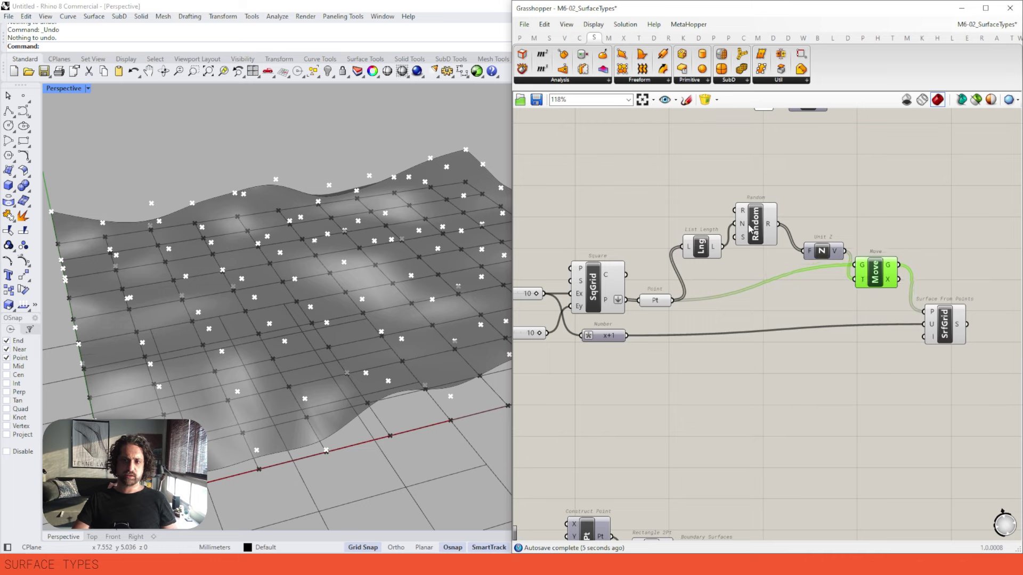
scroll(369, 233, down, 3)
scroll(369, 233, up, 2)
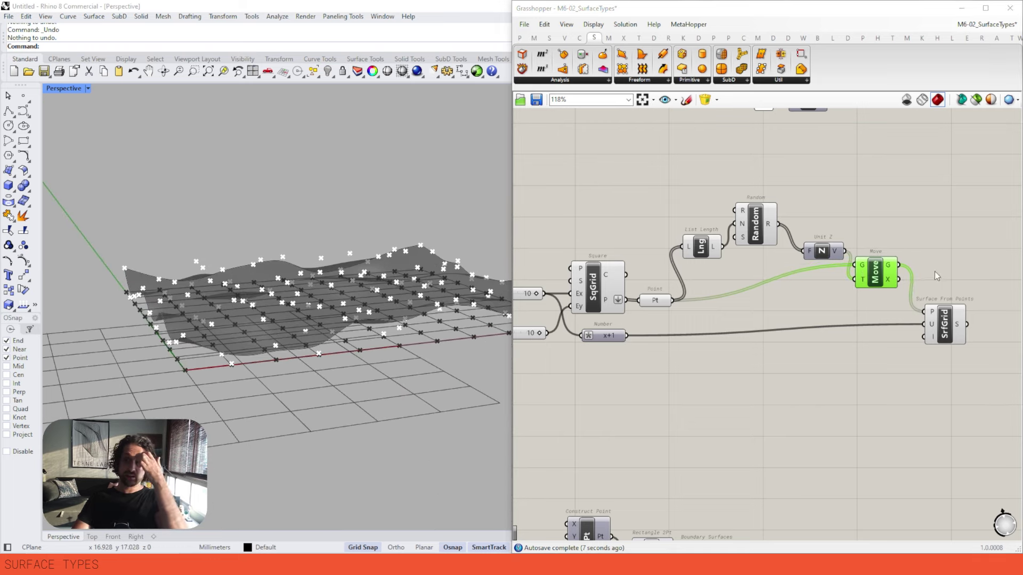
Review the random surface's definition by highlighting the square grid, Point container, Move and Surface From Points in turn
click(942, 322)
scroll(431, 315, up, 2)
mouse_move(432, 314)
right_down()
mouse_move(427, 300)
mouse_move(282, 328)
right_up()
right_drag(786, 231, 812, 216)
click(622, 277)
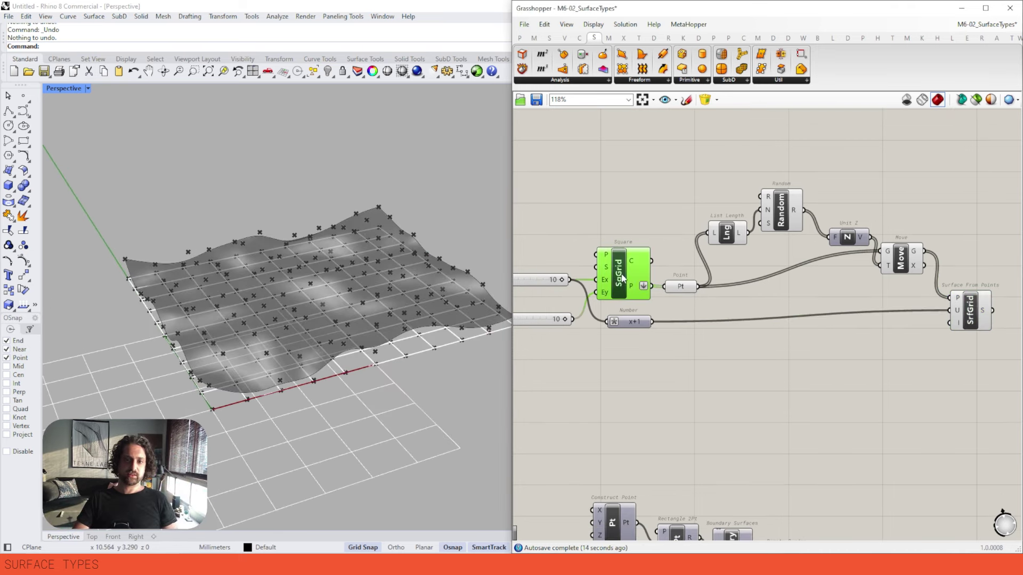
click(681, 288)
click(900, 257)
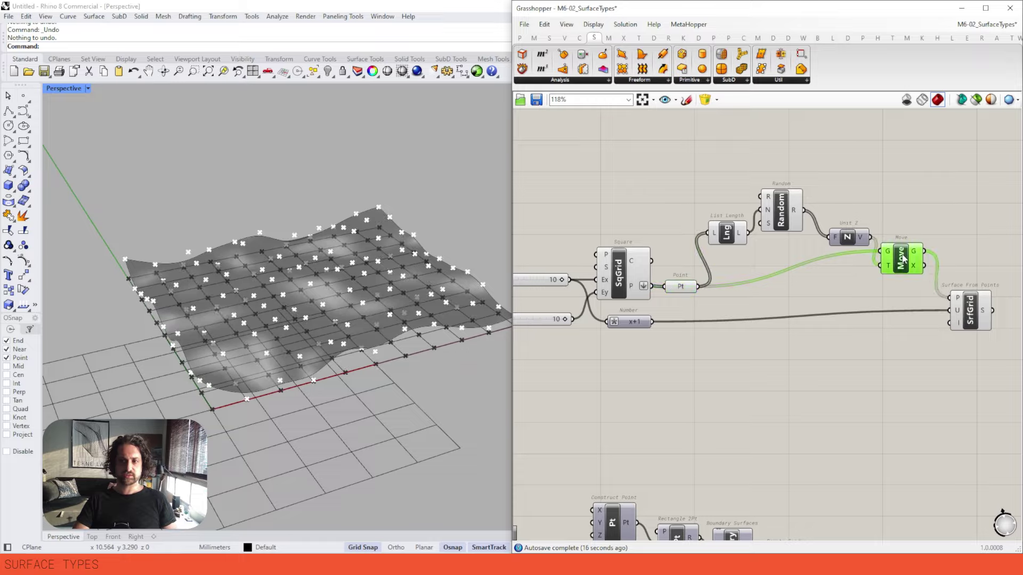
click(971, 308)
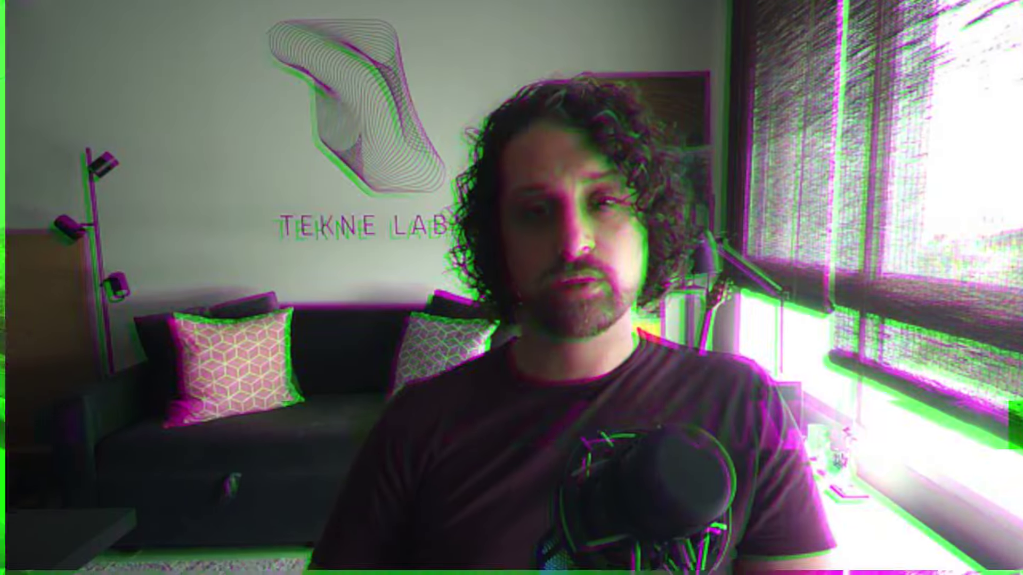